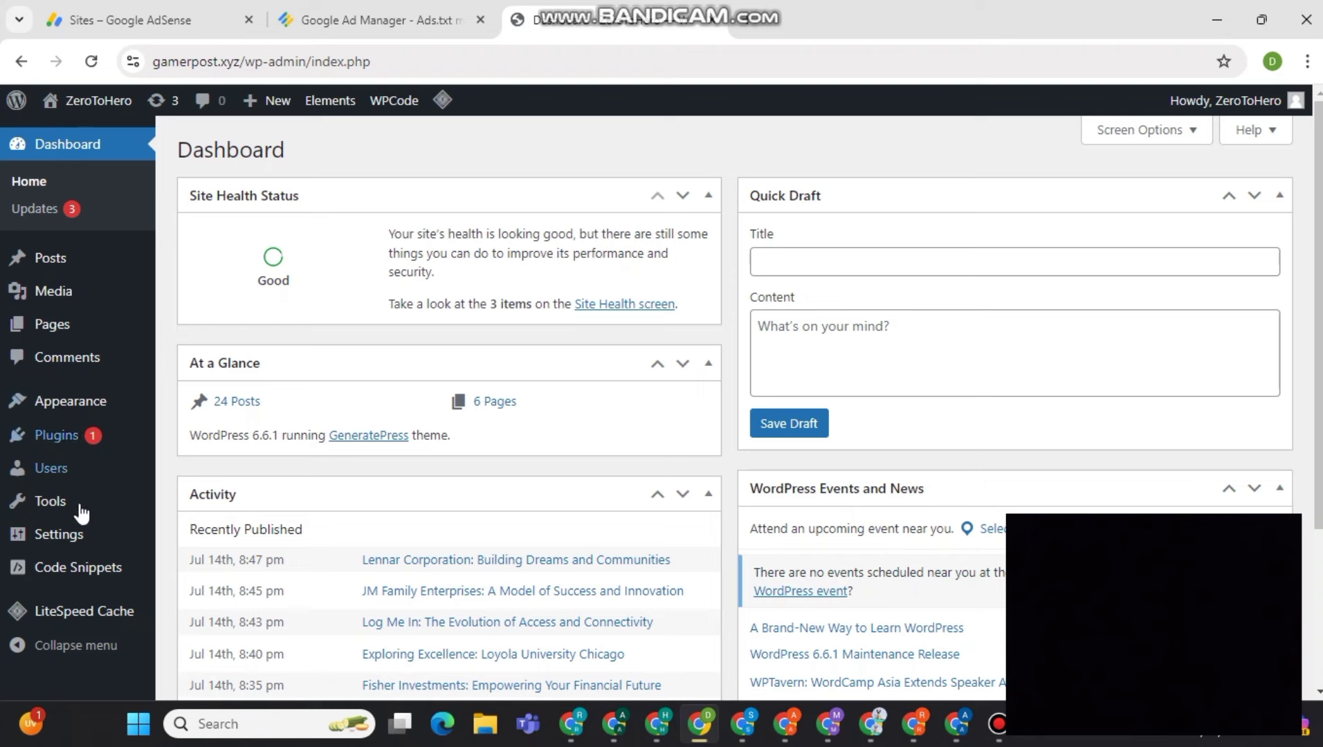
Open the WordPress Ads.txt settings and clear the existing entry from the editor.
{"action": "mouse_move", "coordinate": [81, 515]}
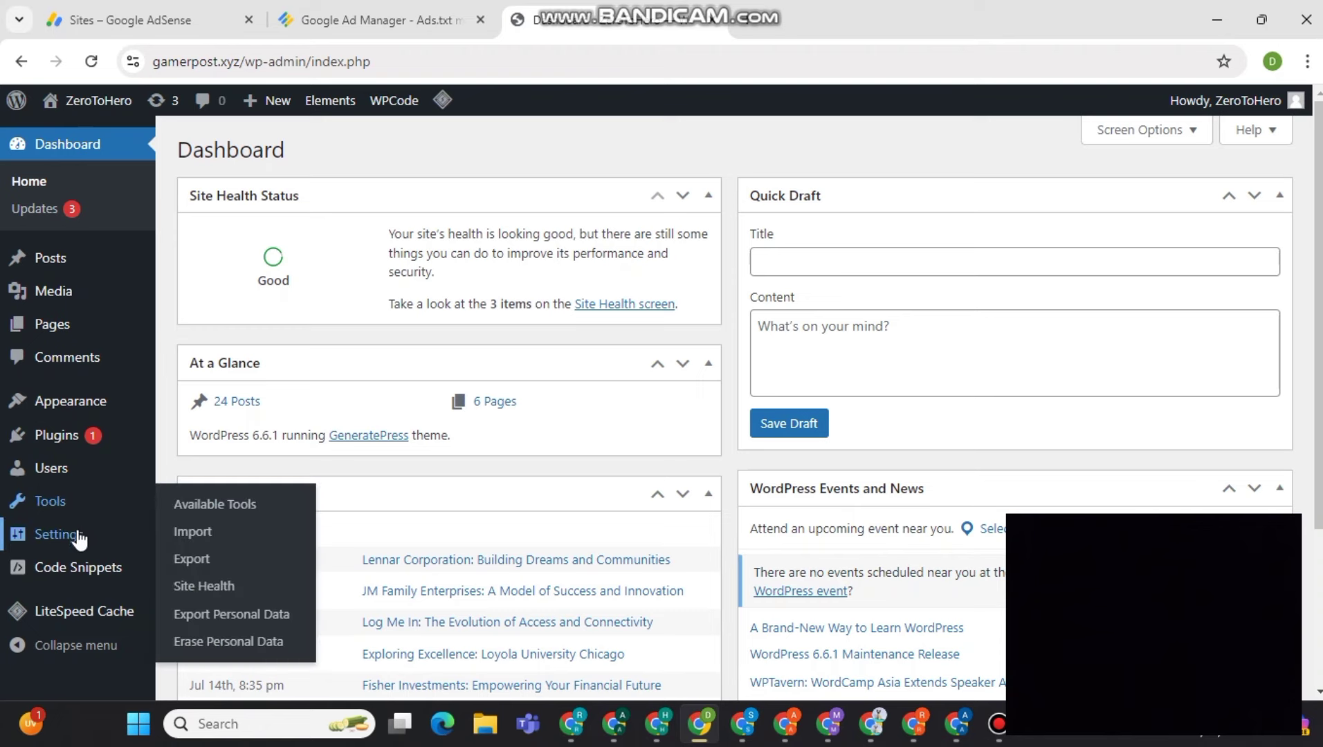
{"action": "mouse_move", "coordinate": [80, 538]}
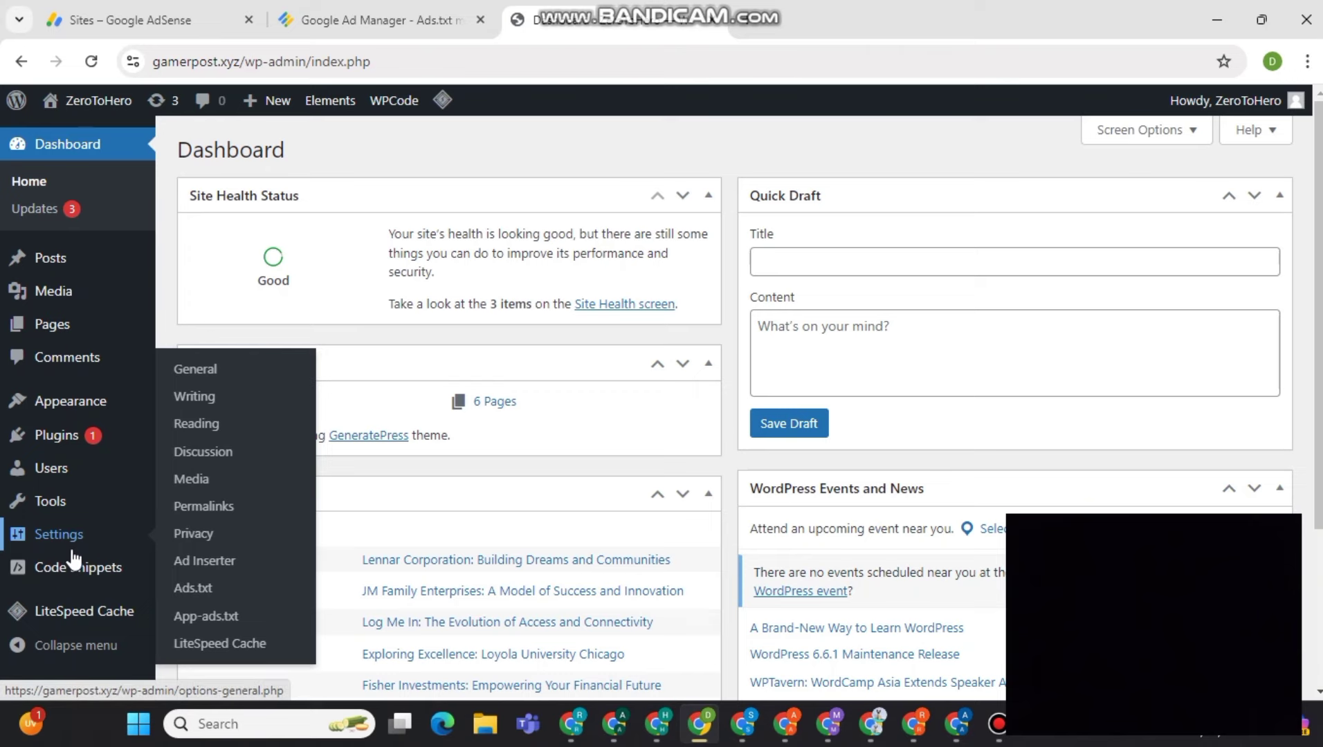
{"action": "left_click", "coordinate": [196, 588]}
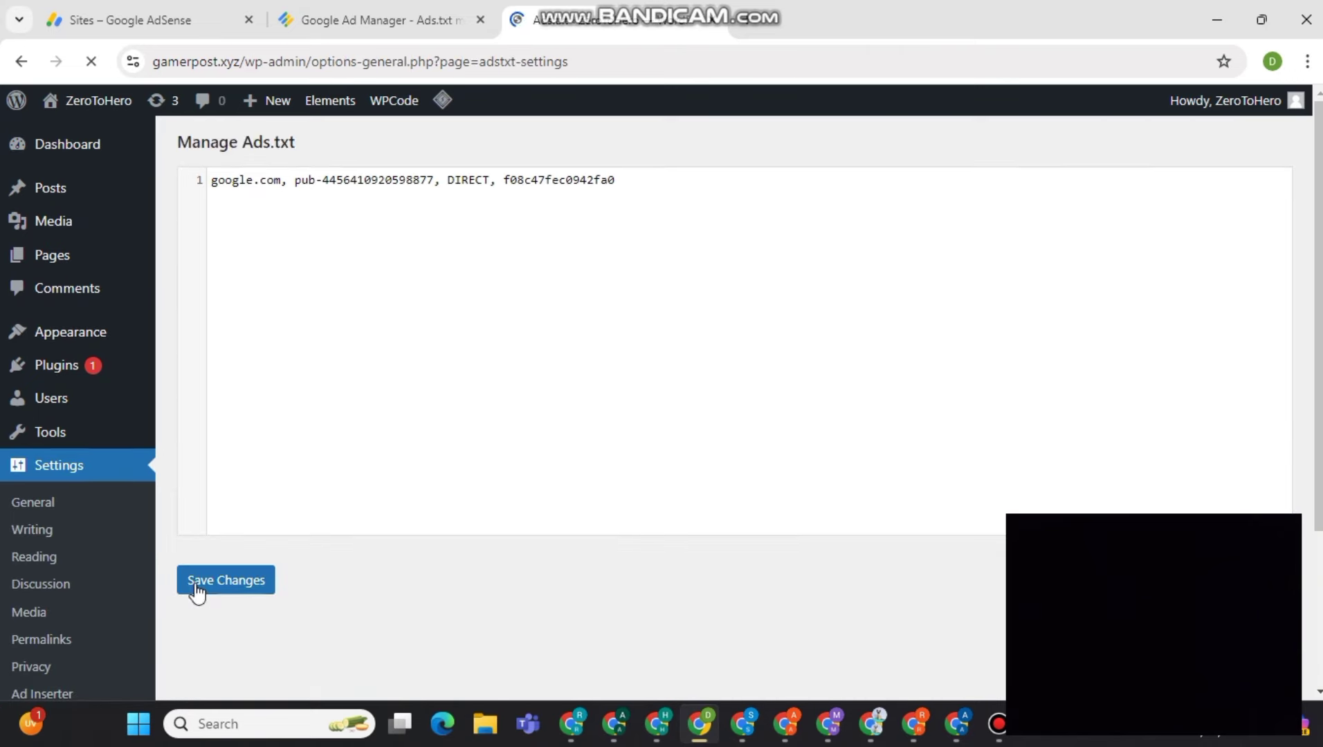
{"action": "left_click_drag", "start_coordinate": [615, 330], "coordinate": [211, 320]}
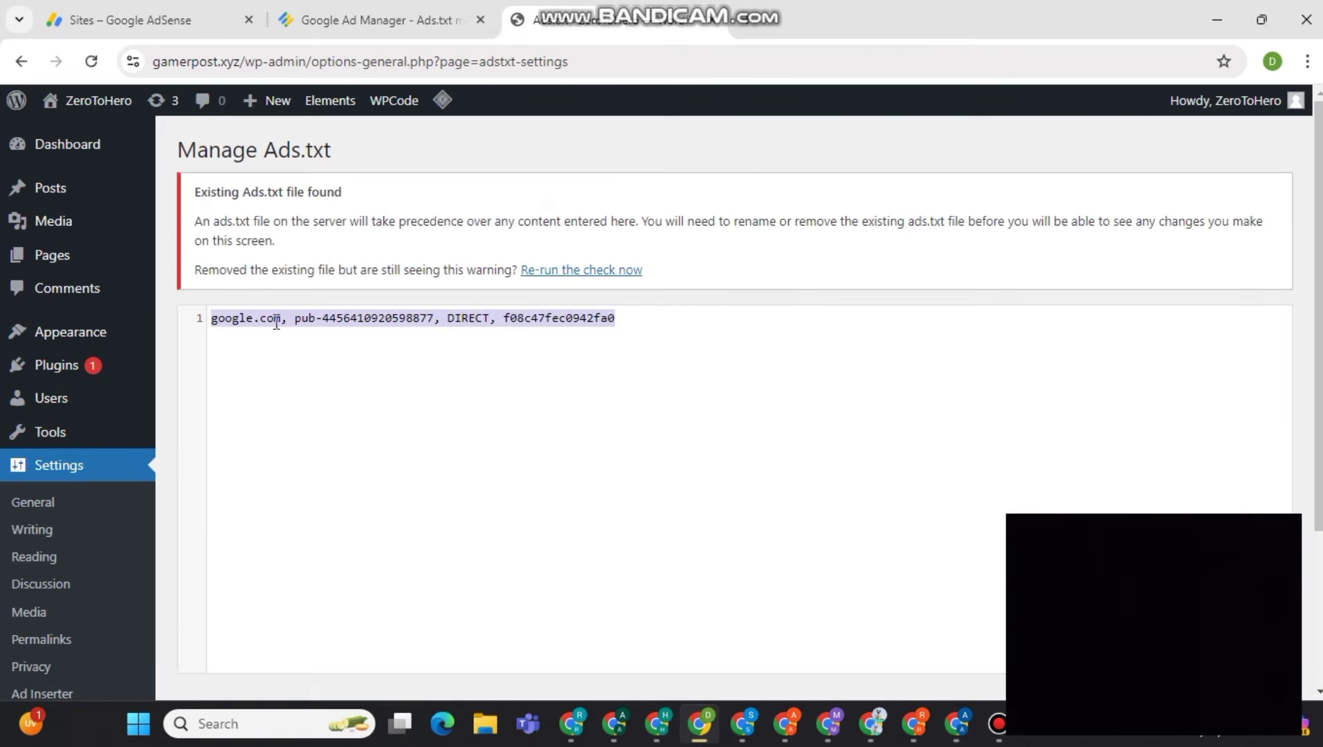
{"action": "key", "text": "BackSpace"}
Switch to Google Ad Manager, create a new web ads.txt file in Ads.txt management and copy its generated line.
{"action": "left_click", "coordinate": [352, 2]}
{"action": "left_click", "coordinate": [113, 176]}
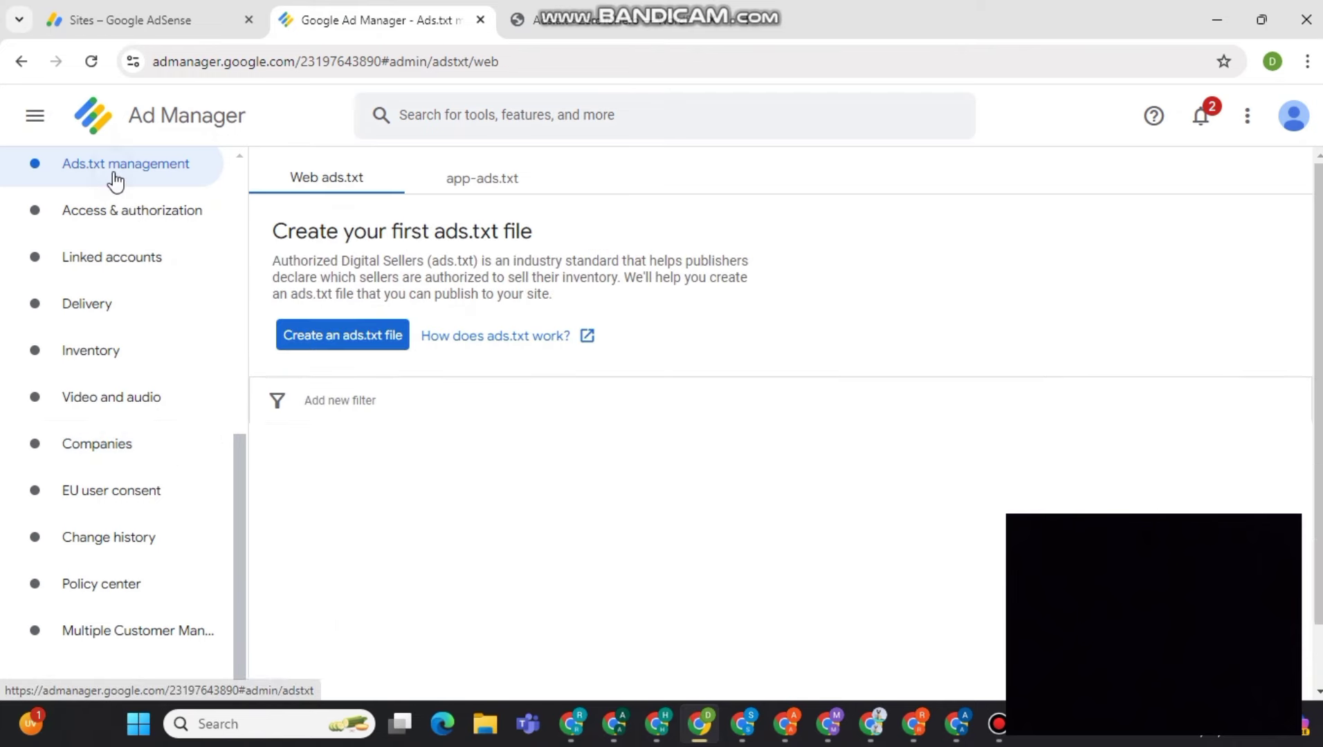
{"action": "left_click", "coordinate": [339, 338]}
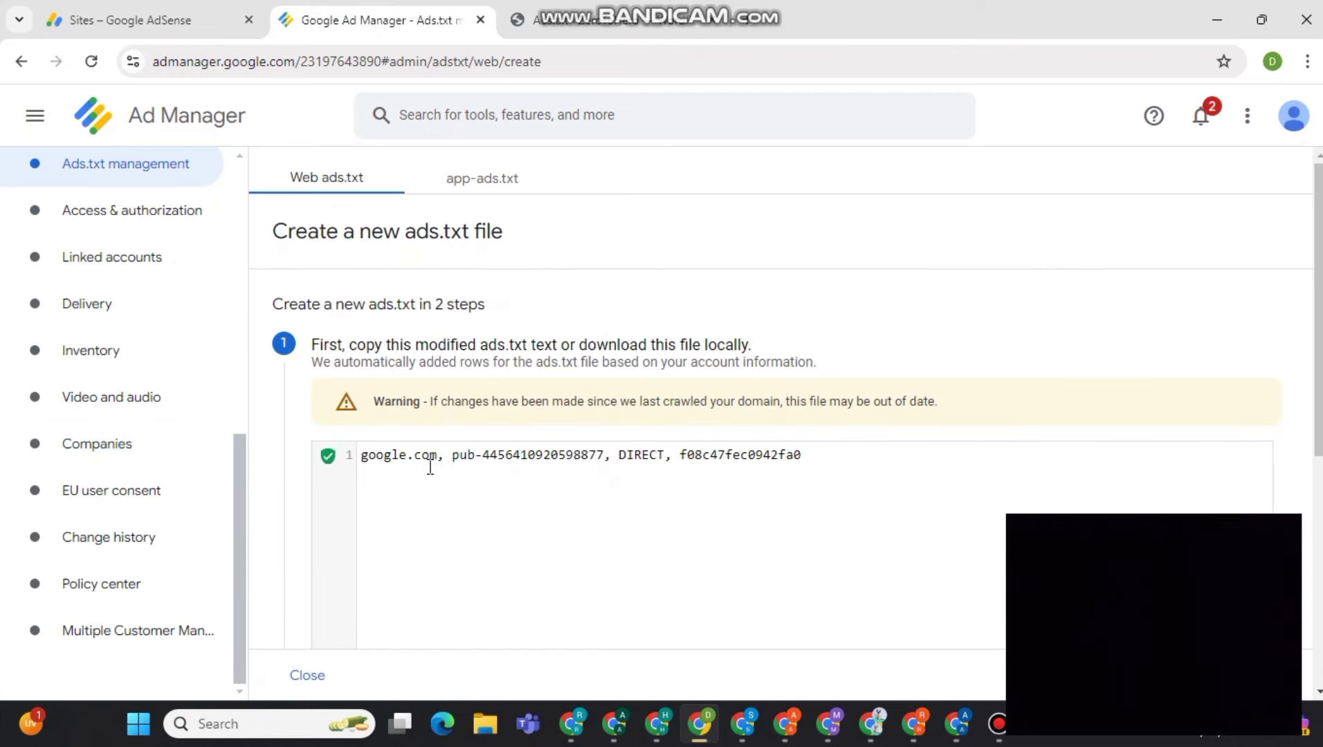
{"action": "triple_click", "coordinate": [429, 462]}
Return to the WordPress Ads.txt settings, paste the copied line into the editor and save the changes.
{"action": "left_click", "coordinate": [585, 20]}
{"action": "key", "text": "ctrl+v"}
{"action": "scroll", "coordinate": [409, 346], "scroll_direction": "down", "scroll_amount": 3}
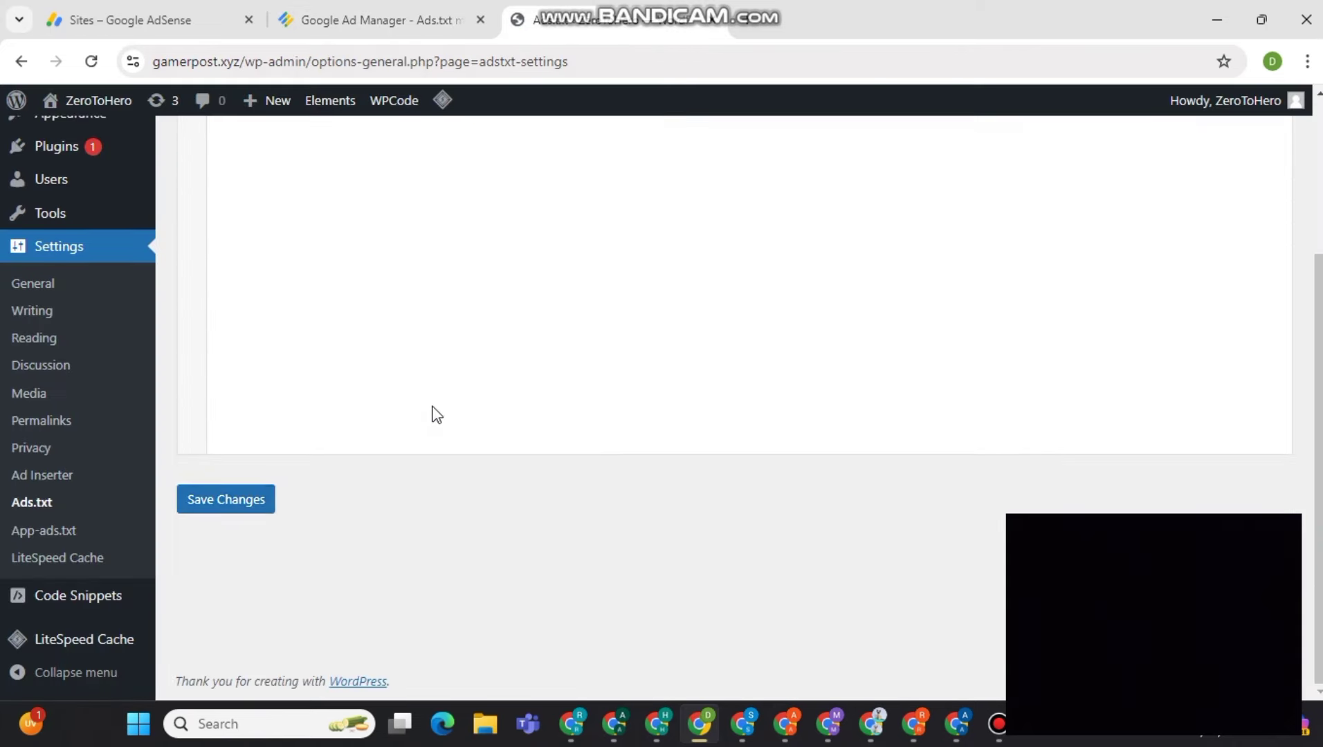
{"action": "left_click", "coordinate": [228, 500]}
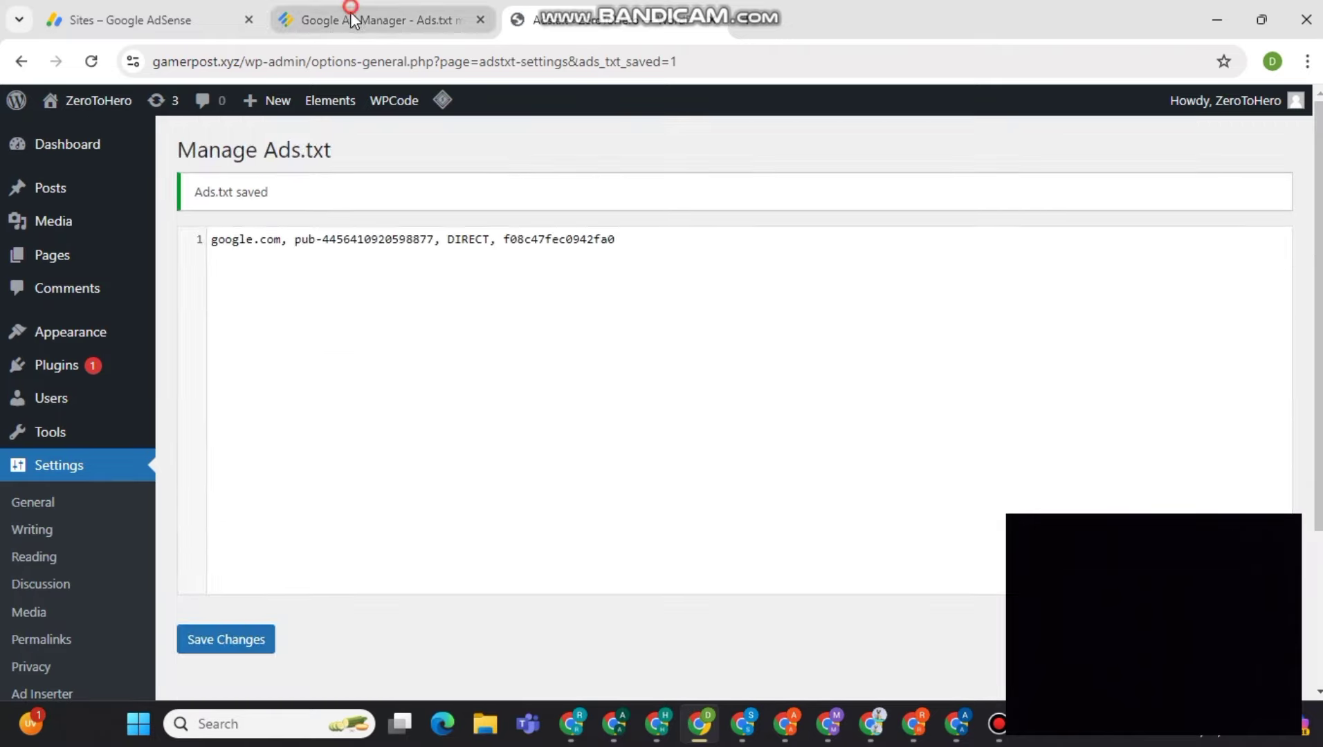
Switch back to Google Ad Manager and open the list of delivery orders.
{"action": "left_click", "coordinate": [377, 19]}
{"action": "left_click", "coordinate": [138, 171]}
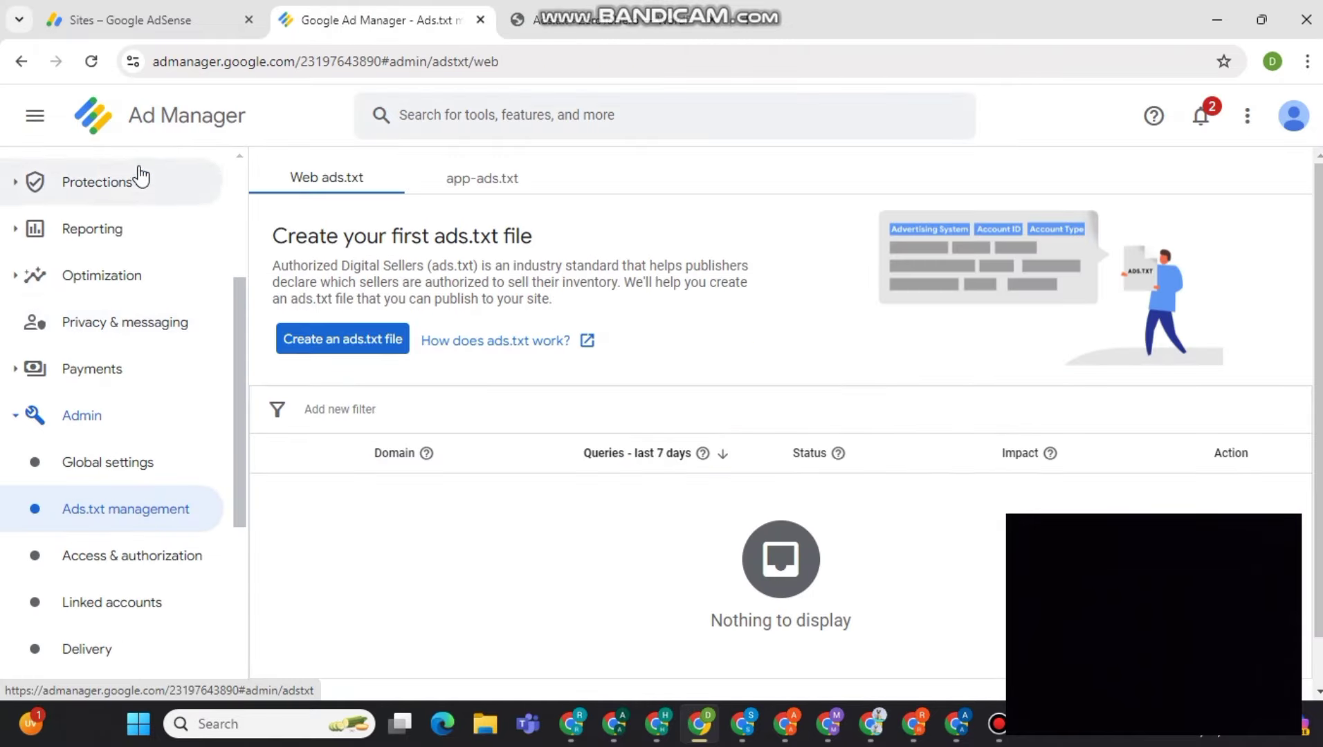
{"action": "scroll", "coordinate": [128, 291], "scroll_direction": "up", "scroll_amount": 3}
{"action": "left_click", "coordinate": [126, 298]}
{"action": "left_click", "coordinate": [142, 353]}
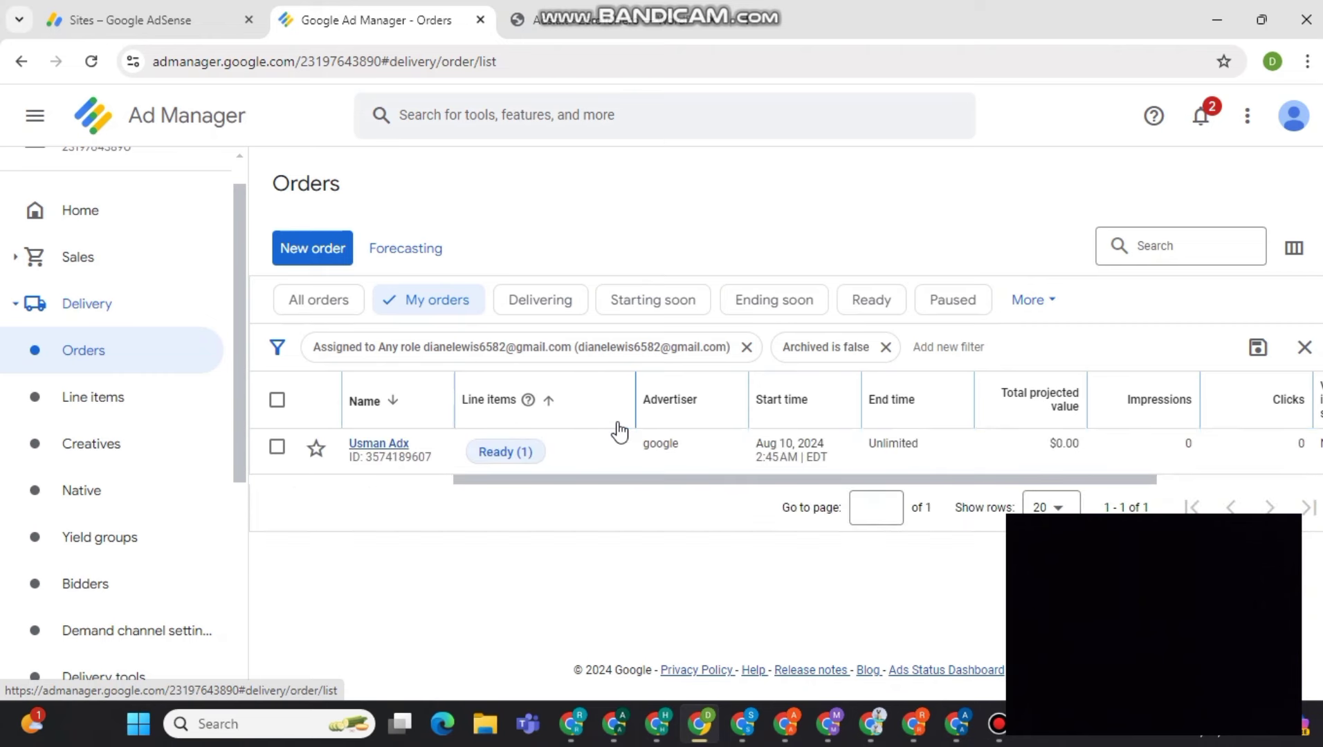
Pause the existing order in the list and archive it.
{"action": "left_click", "coordinate": [277, 400]}
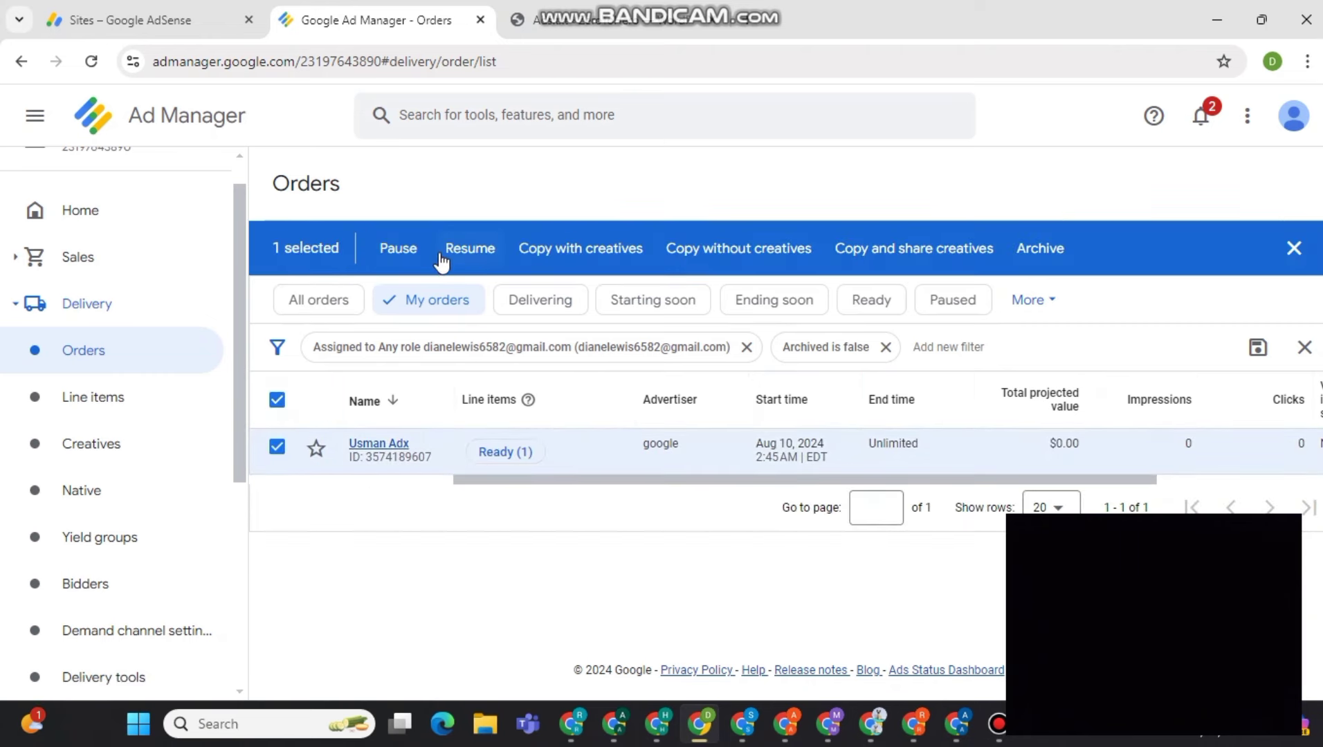
{"action": "left_click", "coordinate": [394, 249]}
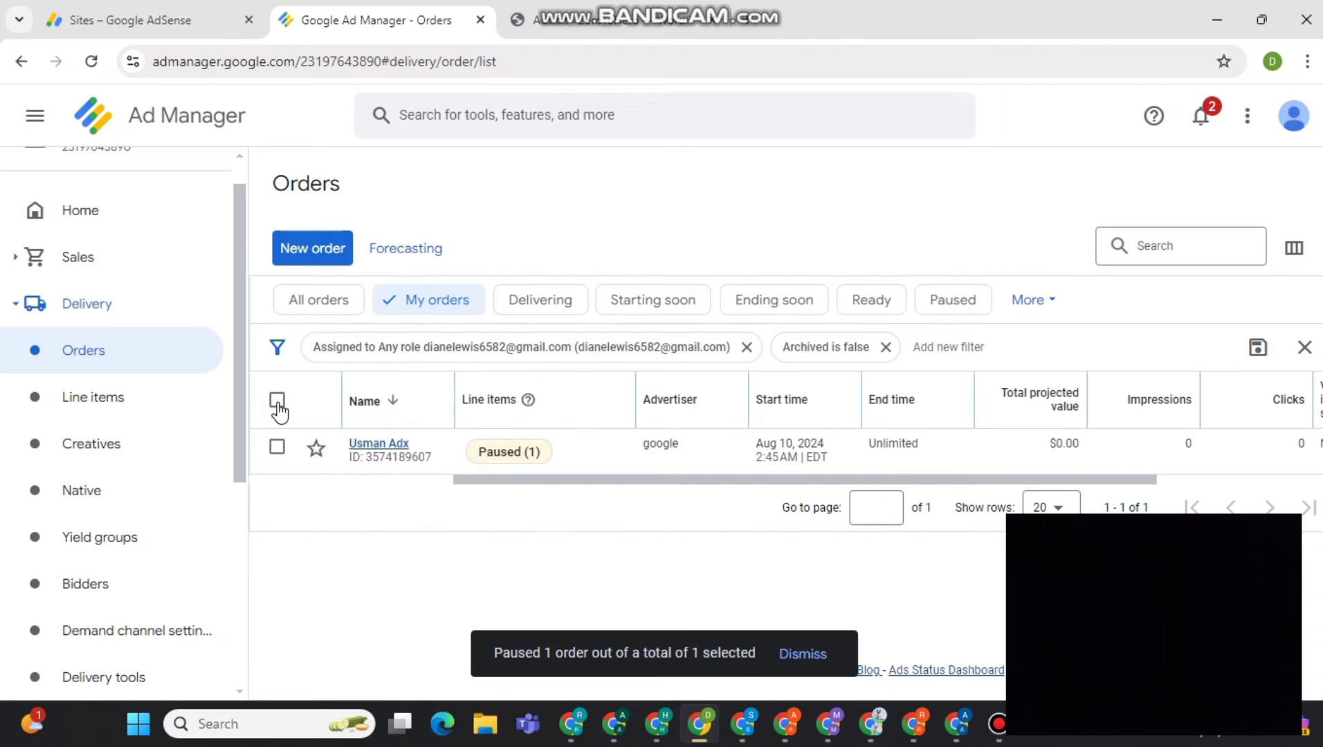
{"action": "left_click", "coordinate": [276, 401]}
{"action": "left_click", "coordinate": [1040, 247]}
{"action": "left_click", "coordinate": [1045, 463]}
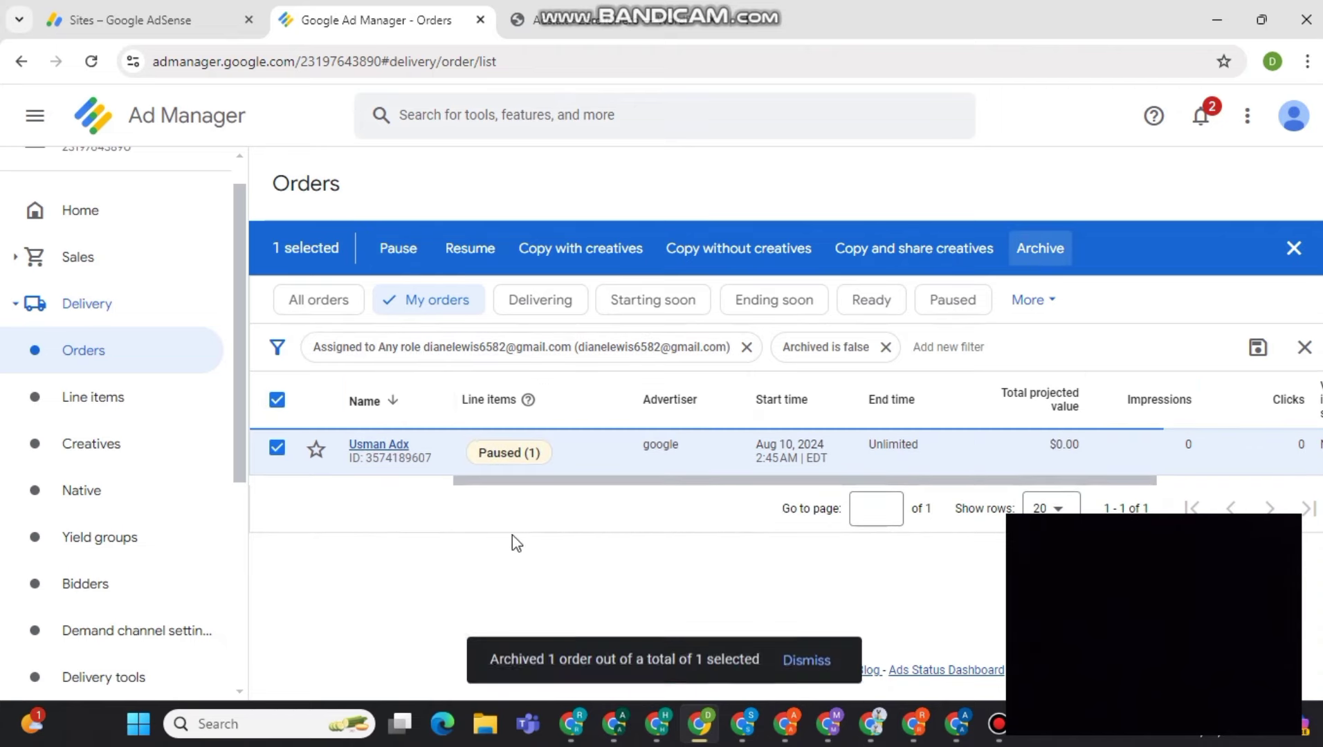
Start a new order named google and try to create a new advertiser company named google for it.
{"action": "left_click", "coordinate": [307, 249]}
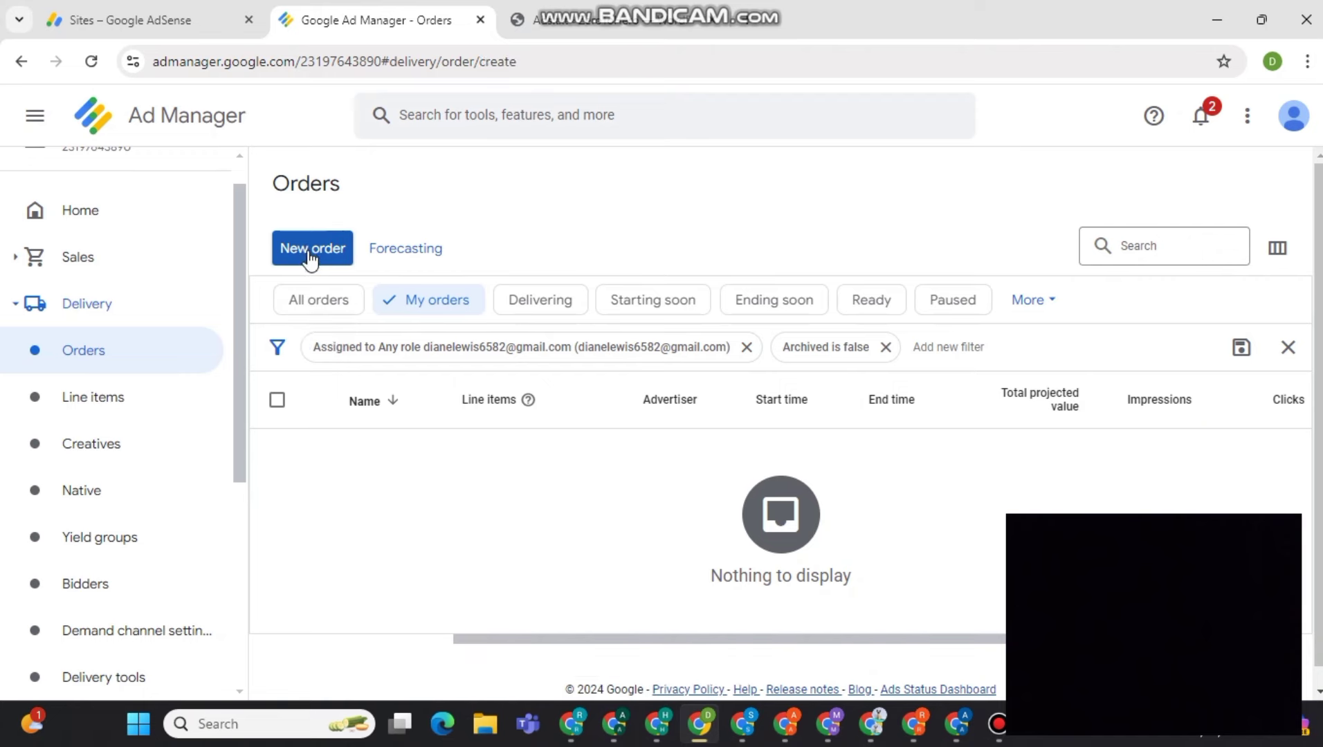
{"action": "left_click", "coordinate": [318, 223]}
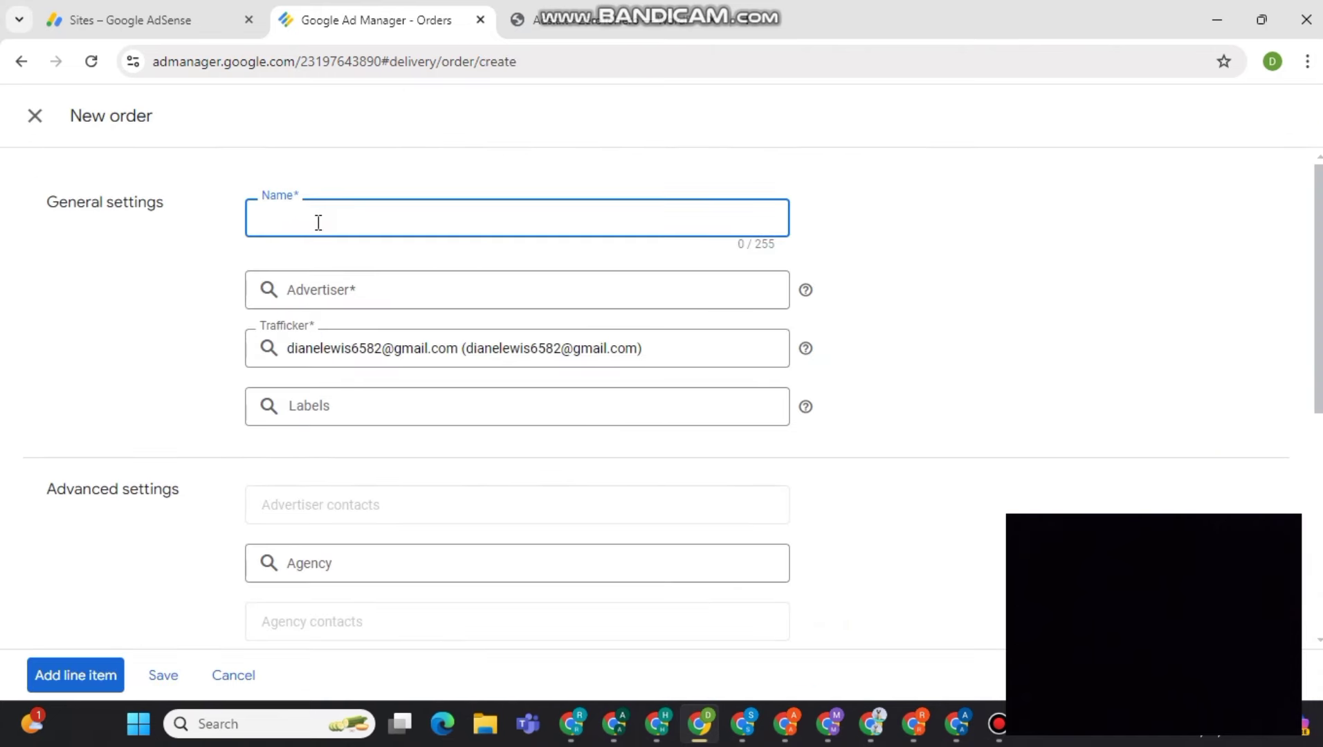
{"action": "left_click", "coordinate": [351, 290]}
{"action": "left_click", "coordinate": [299, 366]}
{"action": "left_click", "coordinate": [653, 262]}
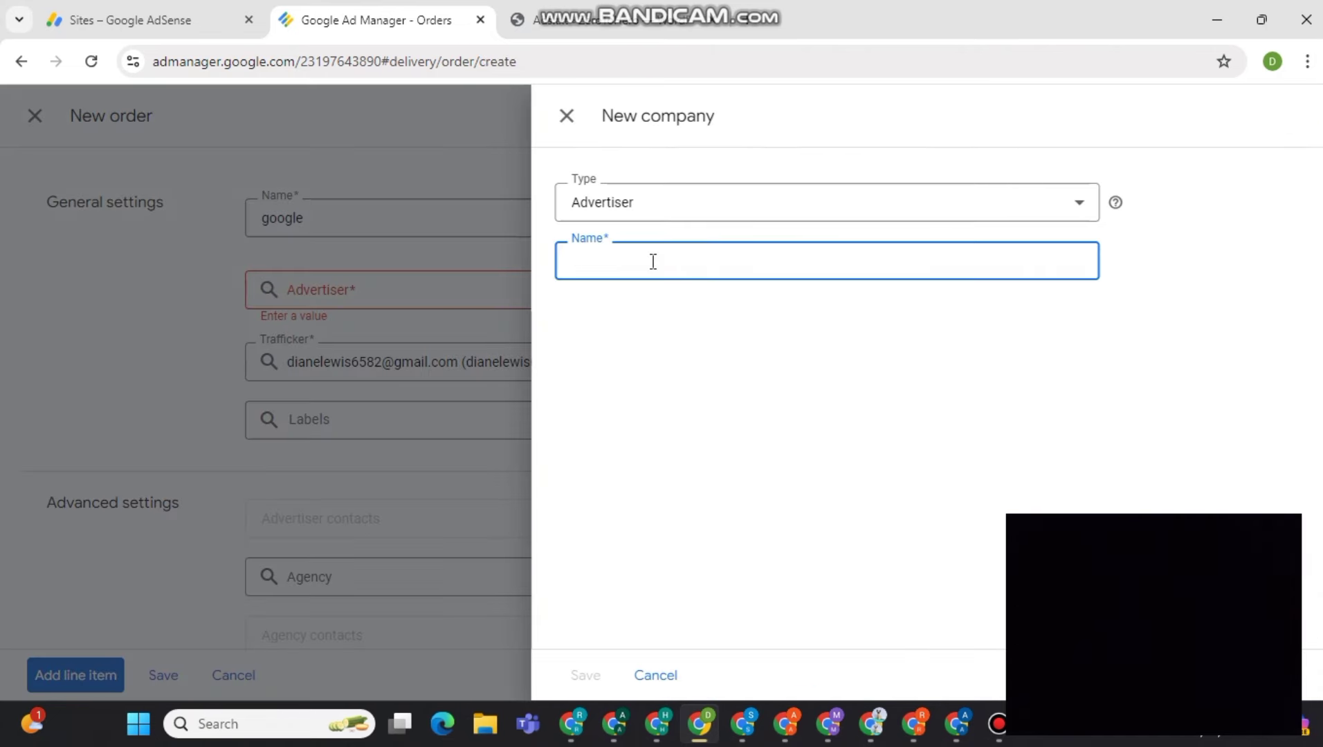
{"action": "type", "text": "google"}
{"action": "left_click", "coordinate": [587, 676]}
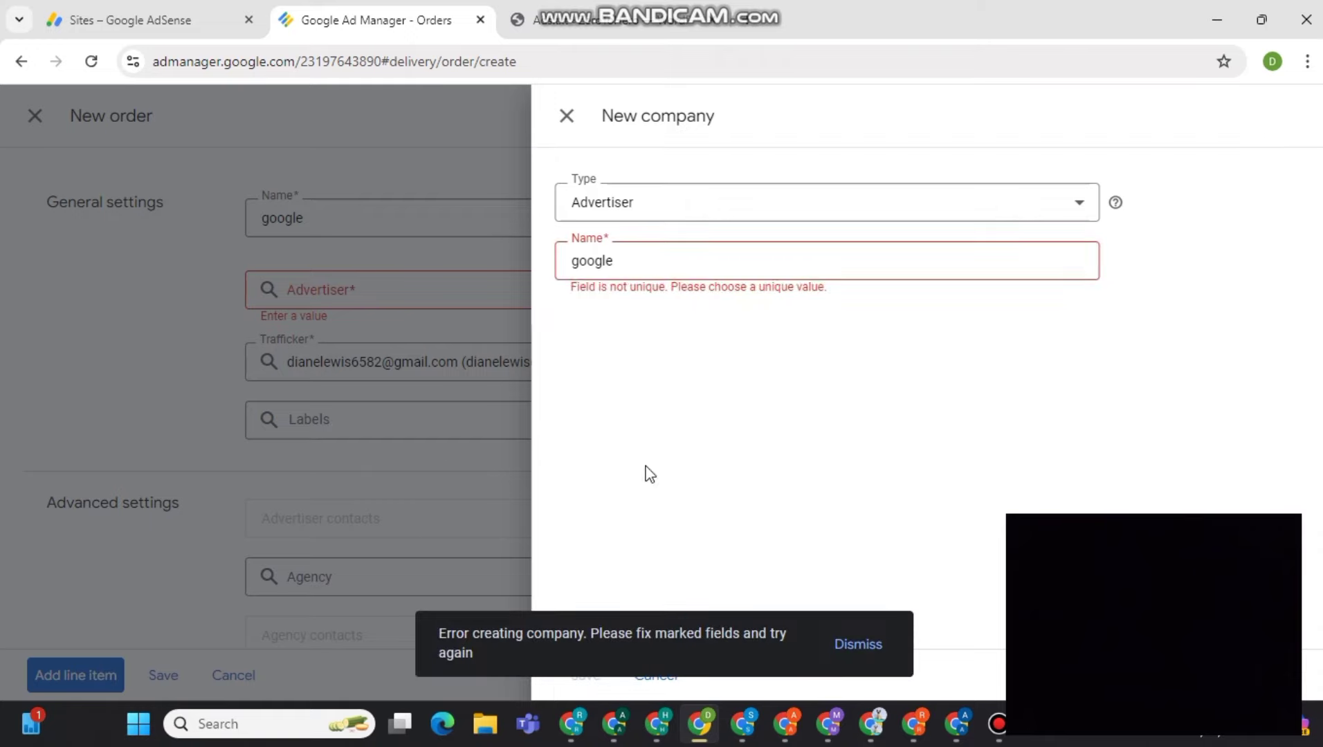
Name the new advertiser company adx and save it.
{"action": "left_click", "coordinate": [640, 264]}
{"action": "key", "text": "BackSpace"}
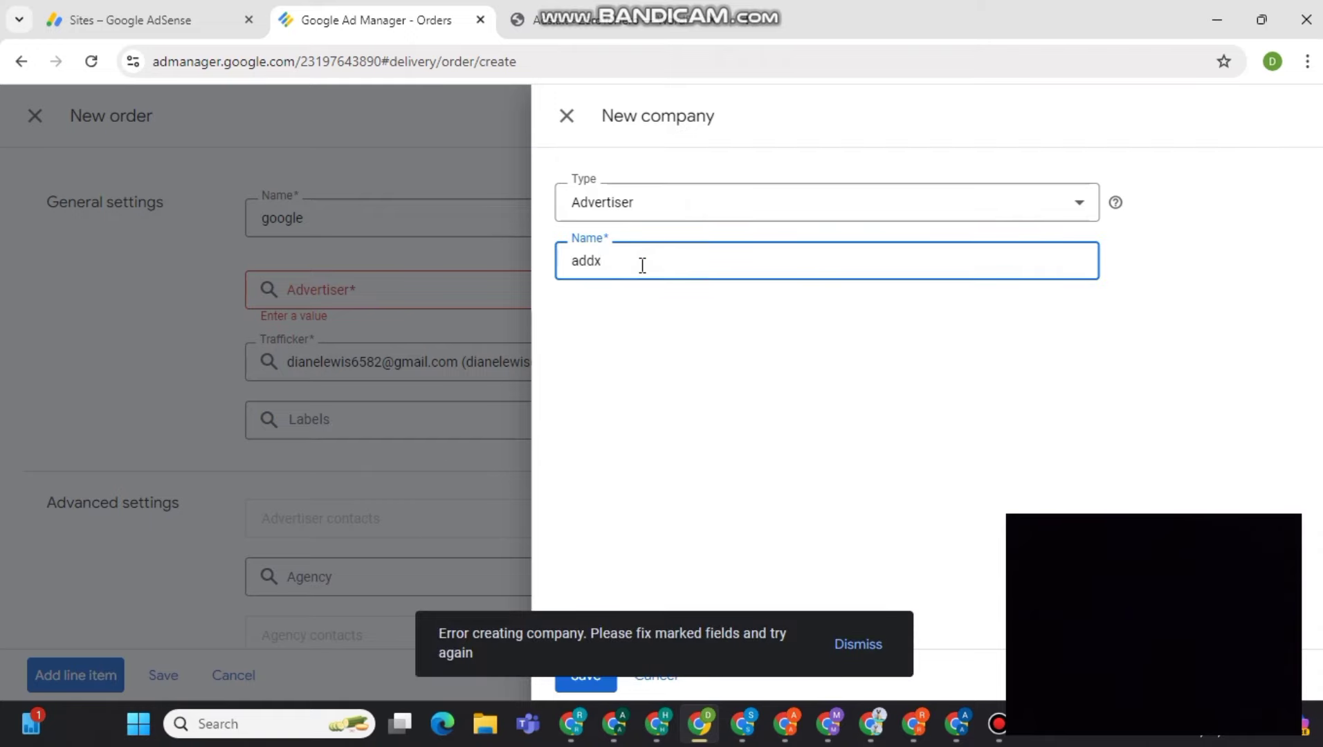
{"action": "left_click", "coordinate": [858, 644]}
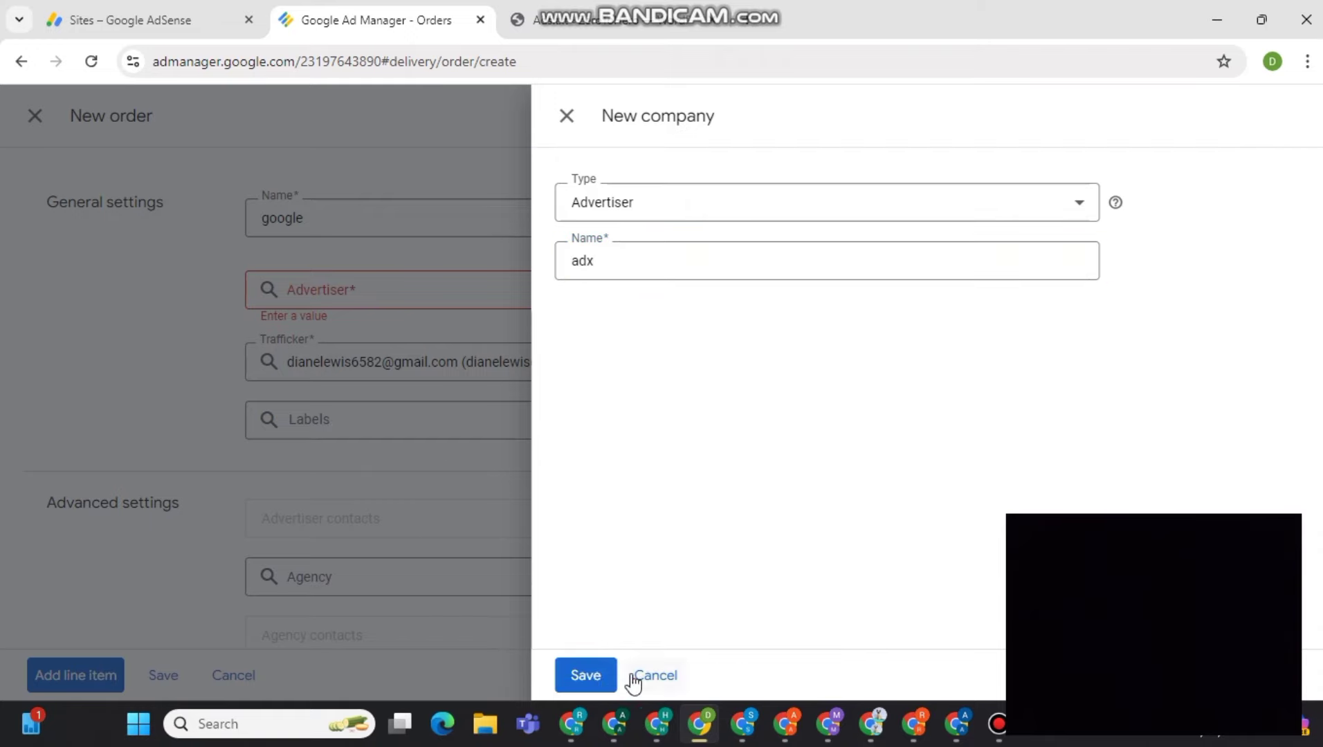
{"action": "left_click", "coordinate": [586, 676]}
Save the new order and approve it.
{"action": "scroll", "coordinate": [424, 470], "scroll_direction": "down", "scroll_amount": 4}
{"action": "scroll", "coordinate": [425, 476], "scroll_direction": "down", "scroll_amount": 3}
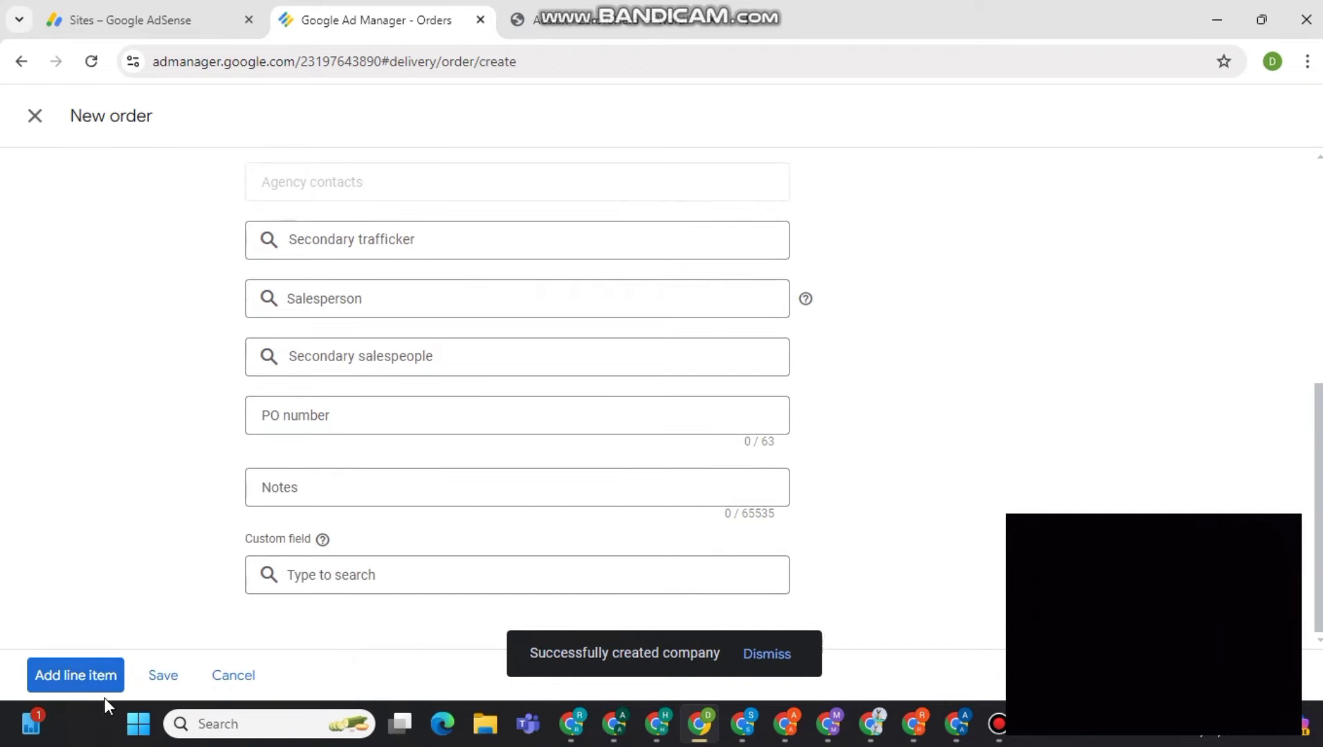
{"action": "left_click", "coordinate": [156, 676]}
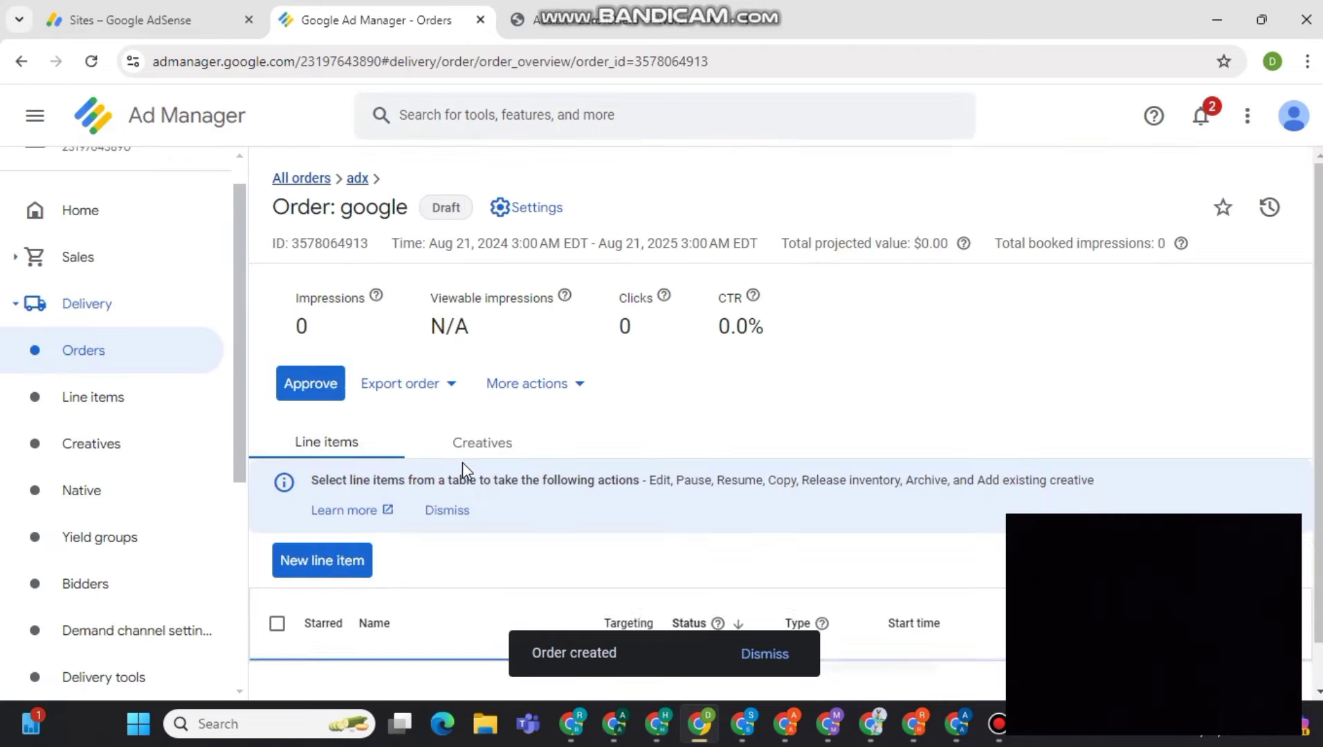
{"action": "left_click", "coordinate": [310, 393]}
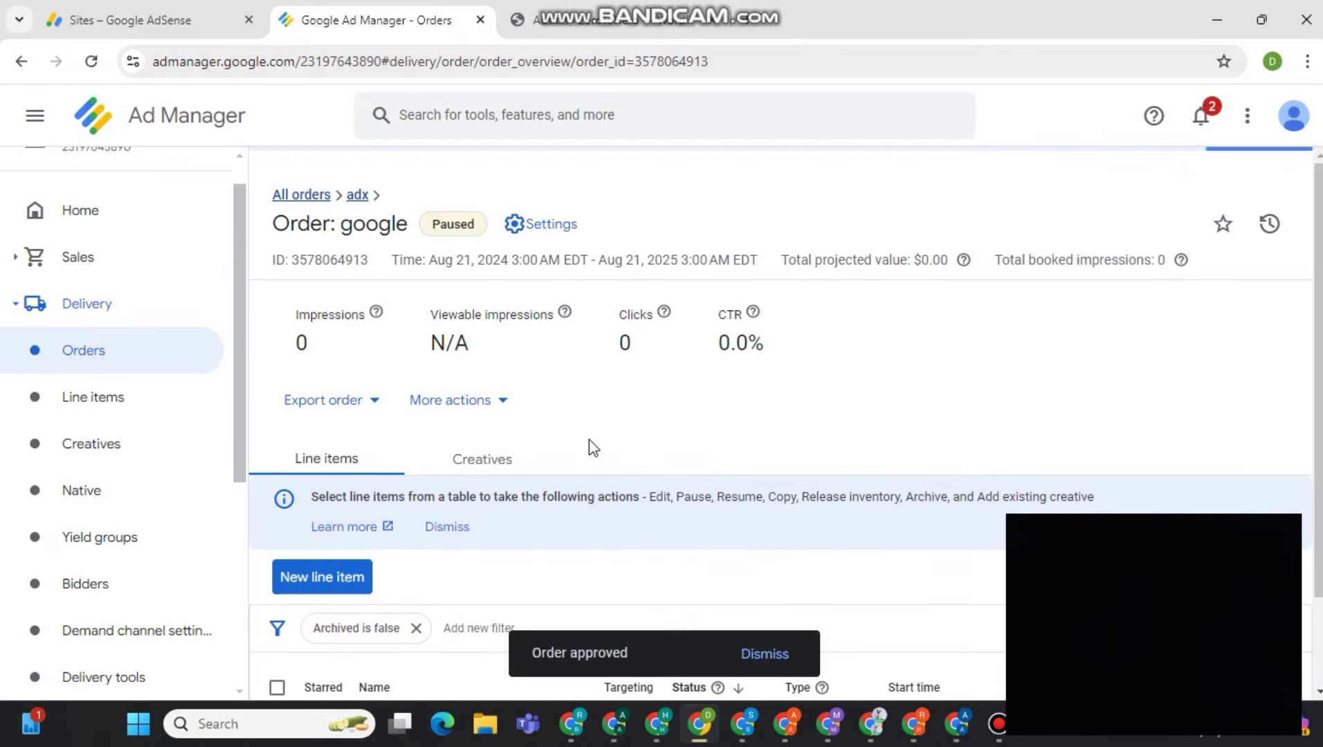
Start a new Display line item in the order and name it google.
{"action": "left_click", "coordinate": [323, 560]}
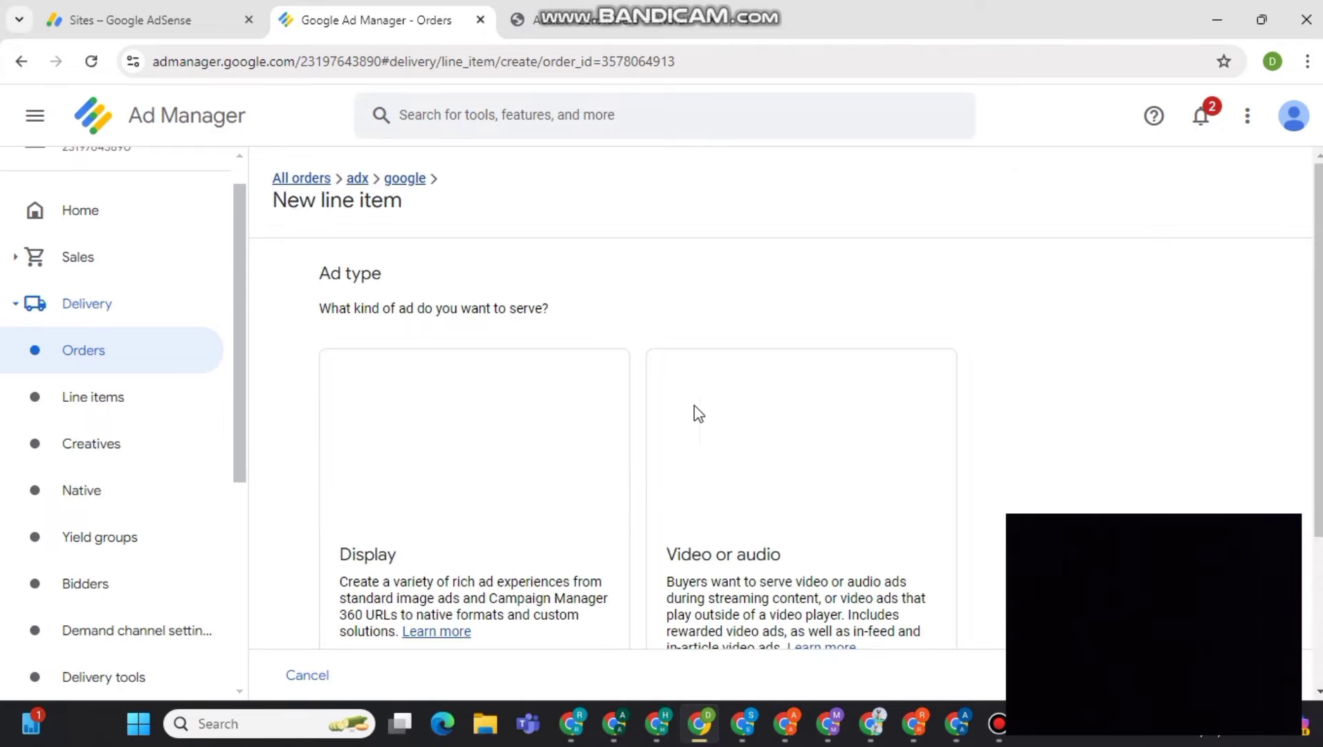
{"action": "scroll", "coordinate": [399, 488], "scroll_direction": "down", "scroll_amount": 2}
{"action": "left_click", "coordinate": [397, 484]}
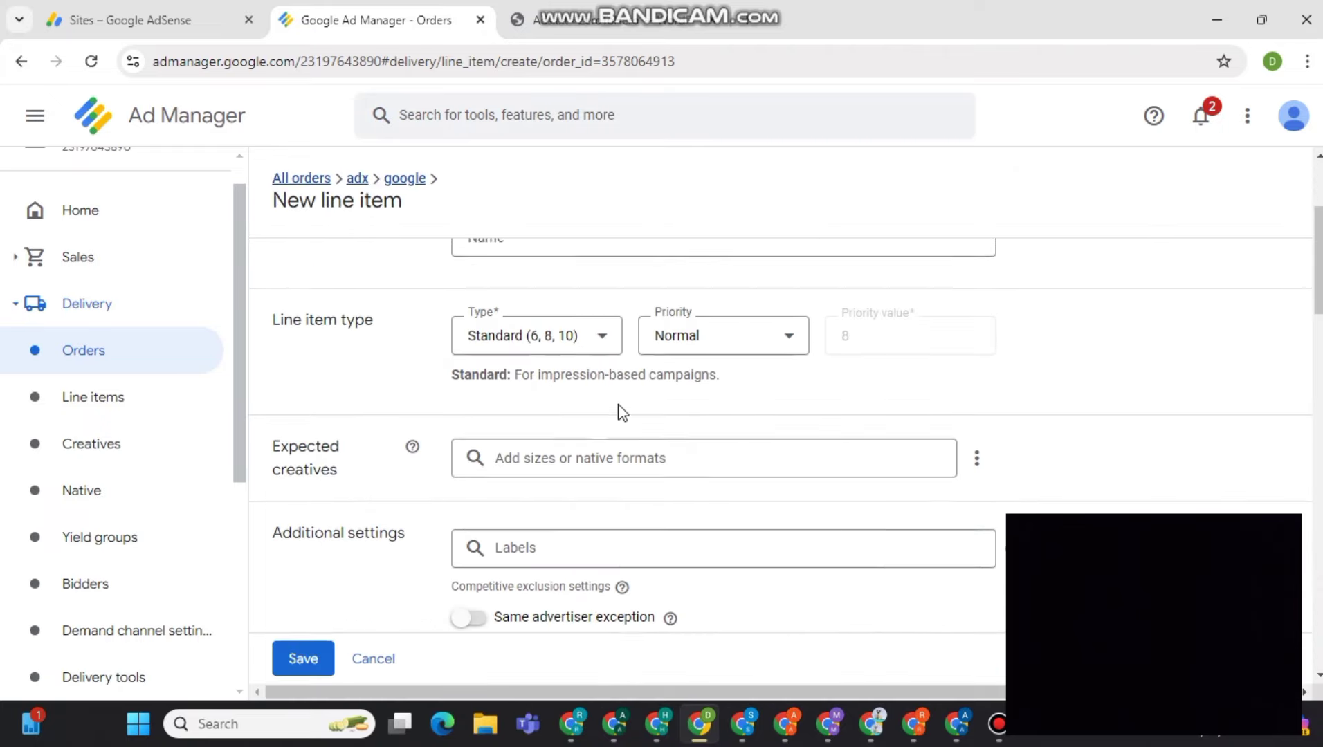
{"action": "scroll", "coordinate": [505, 452], "scroll_direction": "up", "scroll_amount": 3}
{"action": "left_click", "coordinate": [505, 452]}
{"action": "type", "text": "google"}
Set the line item type to Ad Exchange (12) and select a web property alias in its additional settings.
{"action": "scroll", "coordinate": [505, 447], "scroll_direction": "down", "scroll_amount": 2}
{"action": "left_click", "coordinate": [526, 383]}
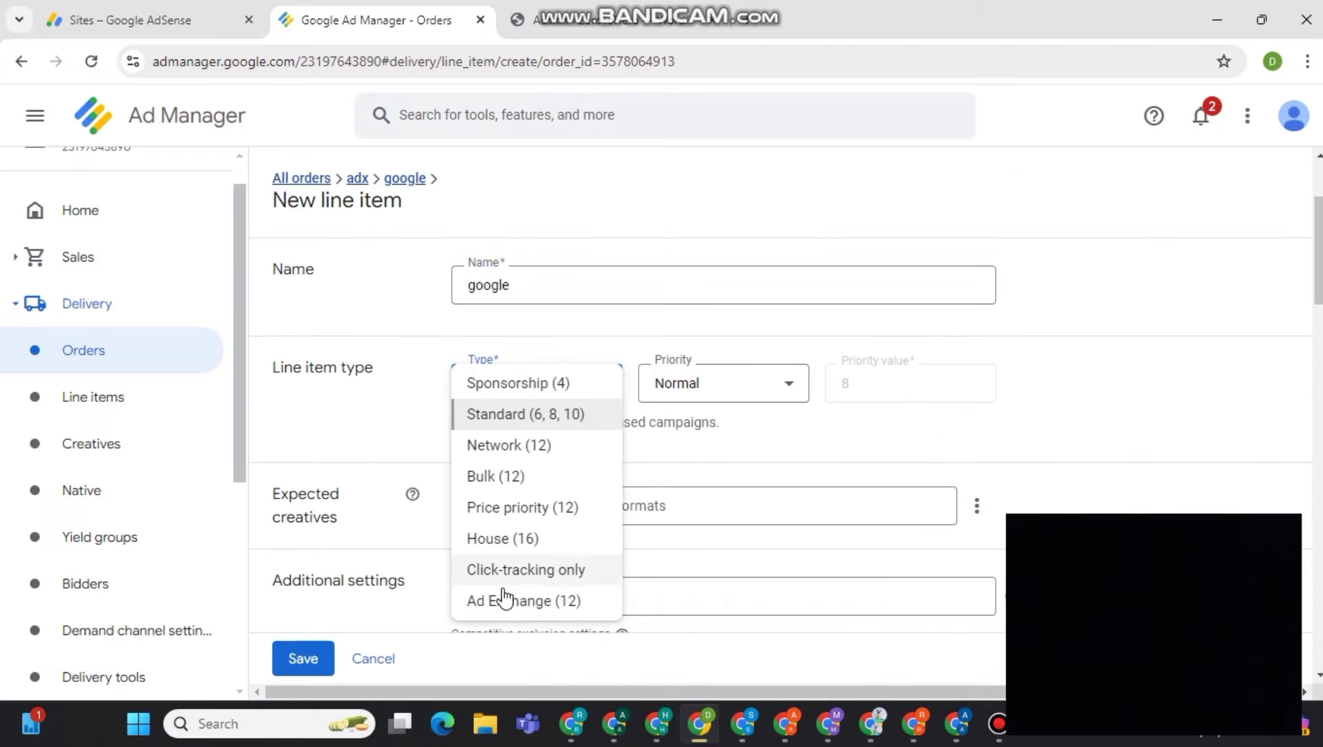
{"action": "left_click", "coordinate": [505, 600]}
{"action": "scroll", "coordinate": [505, 599], "scroll_direction": "down", "scroll_amount": 2}
{"action": "left_click", "coordinate": [474, 365]}
{"action": "scroll", "coordinate": [509, 480], "scroll_direction": "down", "scroll_amount": 5}
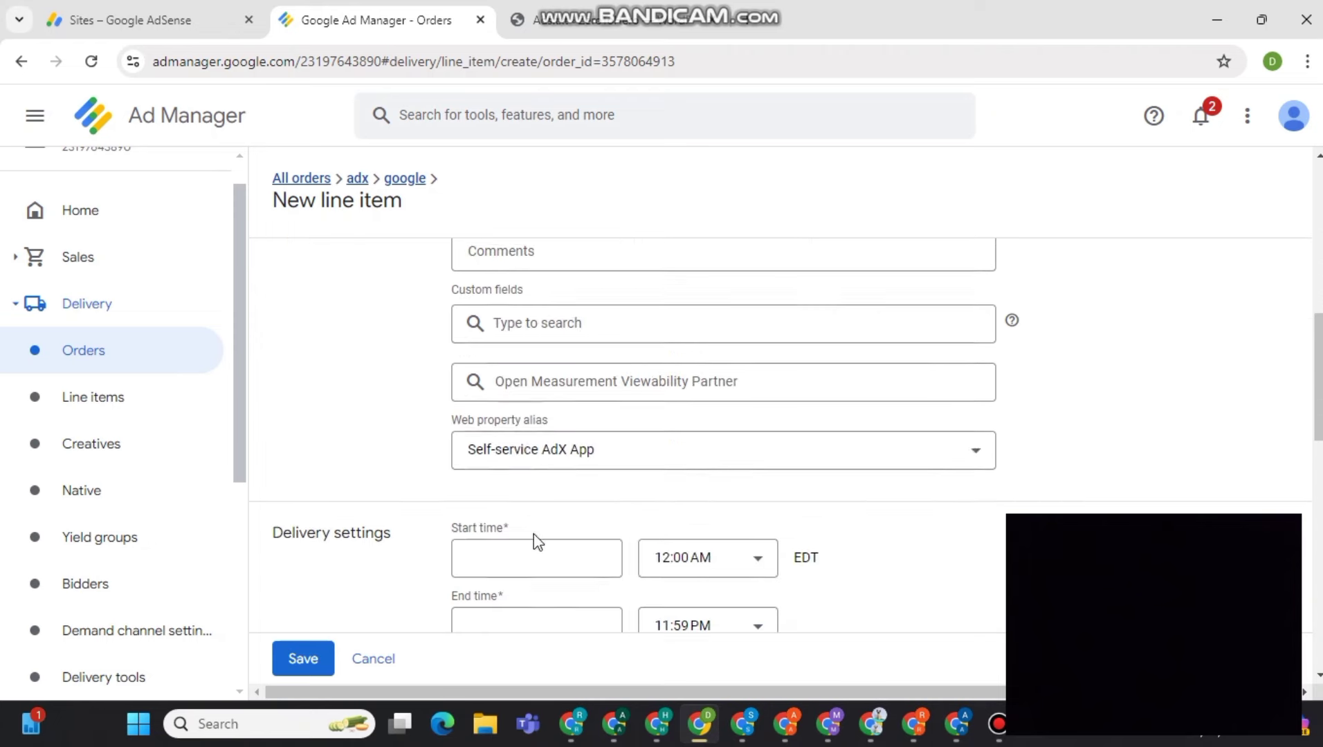
{"action": "left_click", "coordinate": [519, 450]}
{"action": "left_click", "coordinate": [502, 473]}
Set the line item to start immediately with an unlimited end time, and save it.
{"action": "scroll", "coordinate": [503, 390], "scroll_direction": "down", "scroll_amount": 2}
{"action": "left_click", "coordinate": [515, 310]}
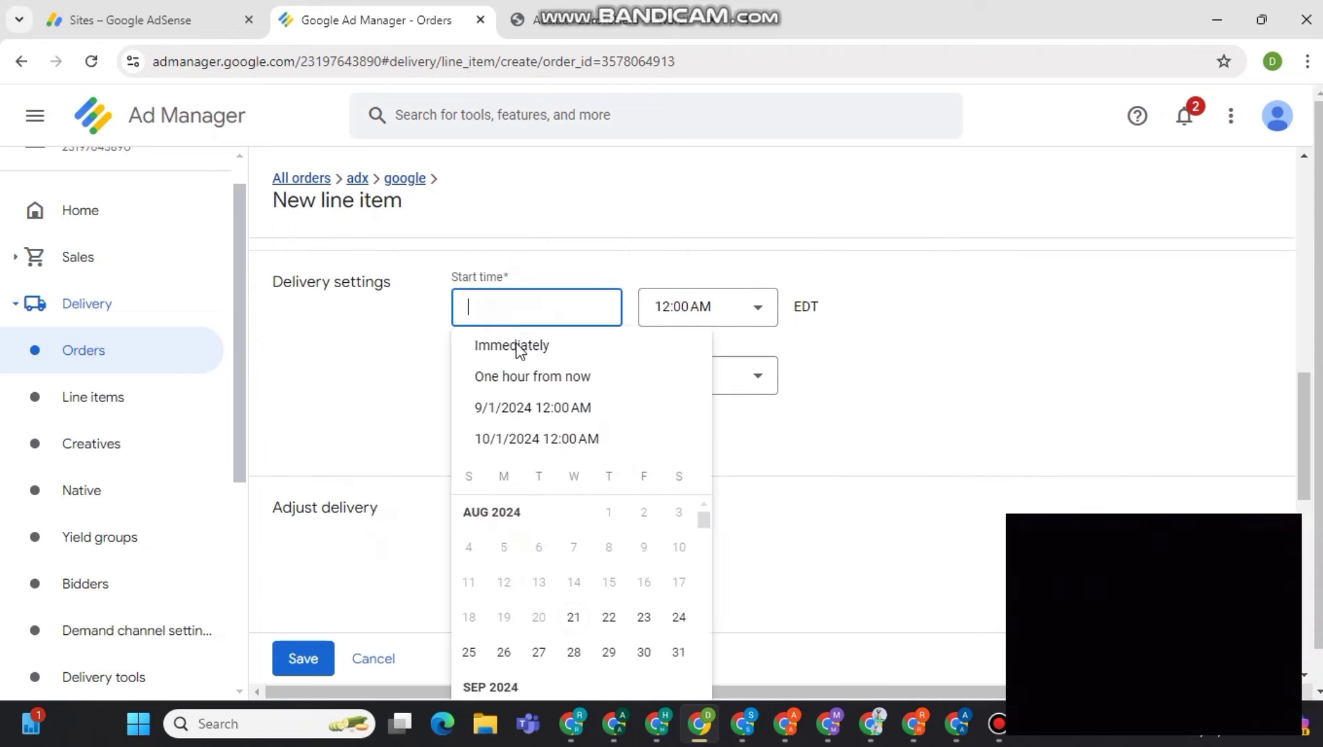
{"action": "left_click", "coordinate": [517, 345]}
{"action": "left_click", "coordinate": [520, 386]}
{"action": "left_click", "coordinate": [519, 413]}
{"action": "scroll", "coordinate": [515, 415], "scroll_direction": "down", "scroll_amount": 5}
{"action": "scroll", "coordinate": [516, 417], "scroll_direction": "down", "scroll_amount": 5}
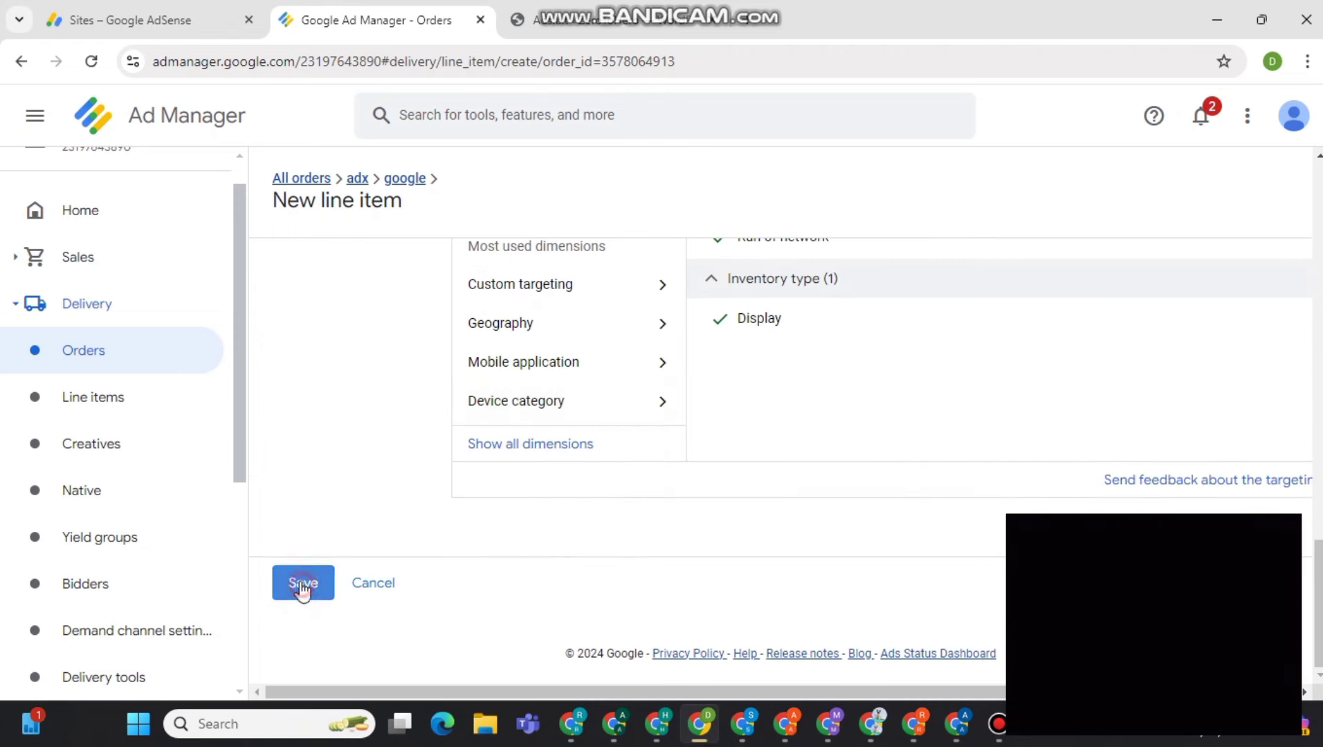
{"action": "left_click", "coordinate": [304, 583]}
{"action": "left_click_drag", "start_coordinate": [531, 653], "coordinate": [675, 654]}
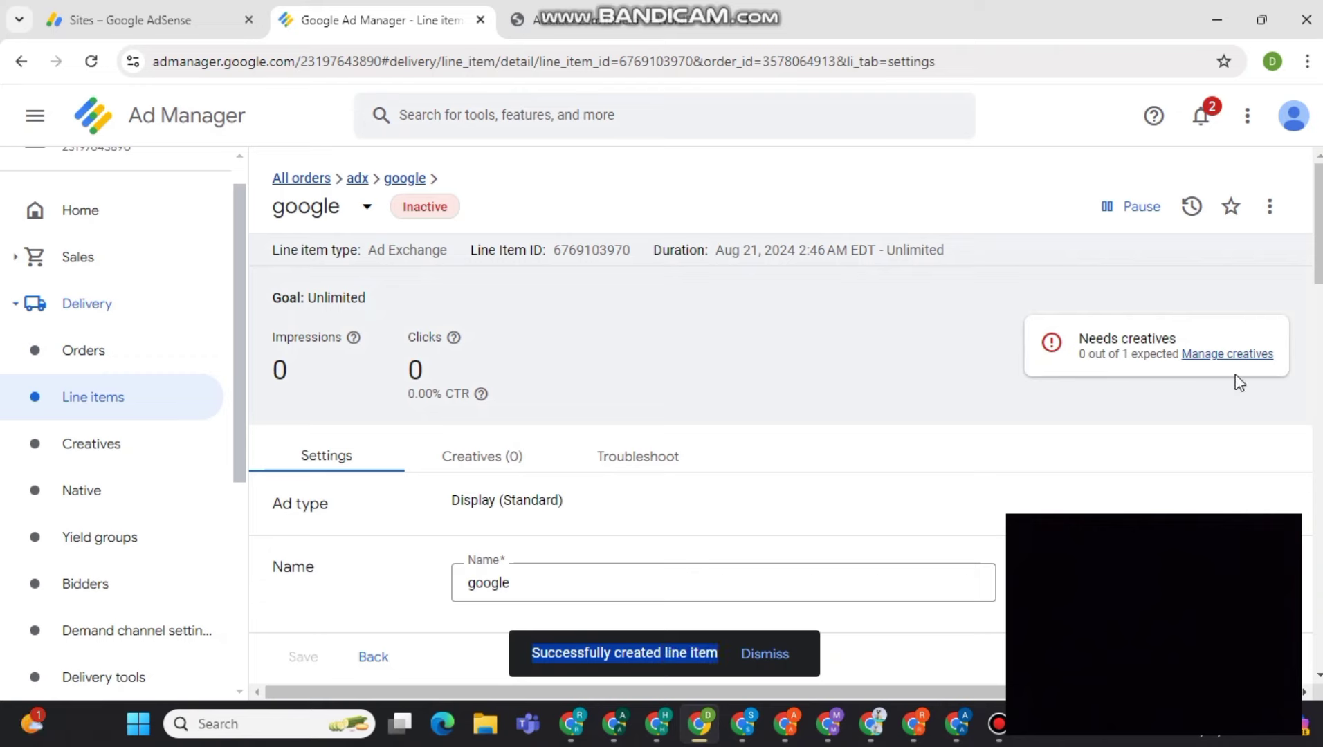
Open creative management for the google line item and automatically generate its creative.
{"action": "left_click", "coordinate": [1226, 354]}
{"action": "left_click", "coordinate": [382, 622]}
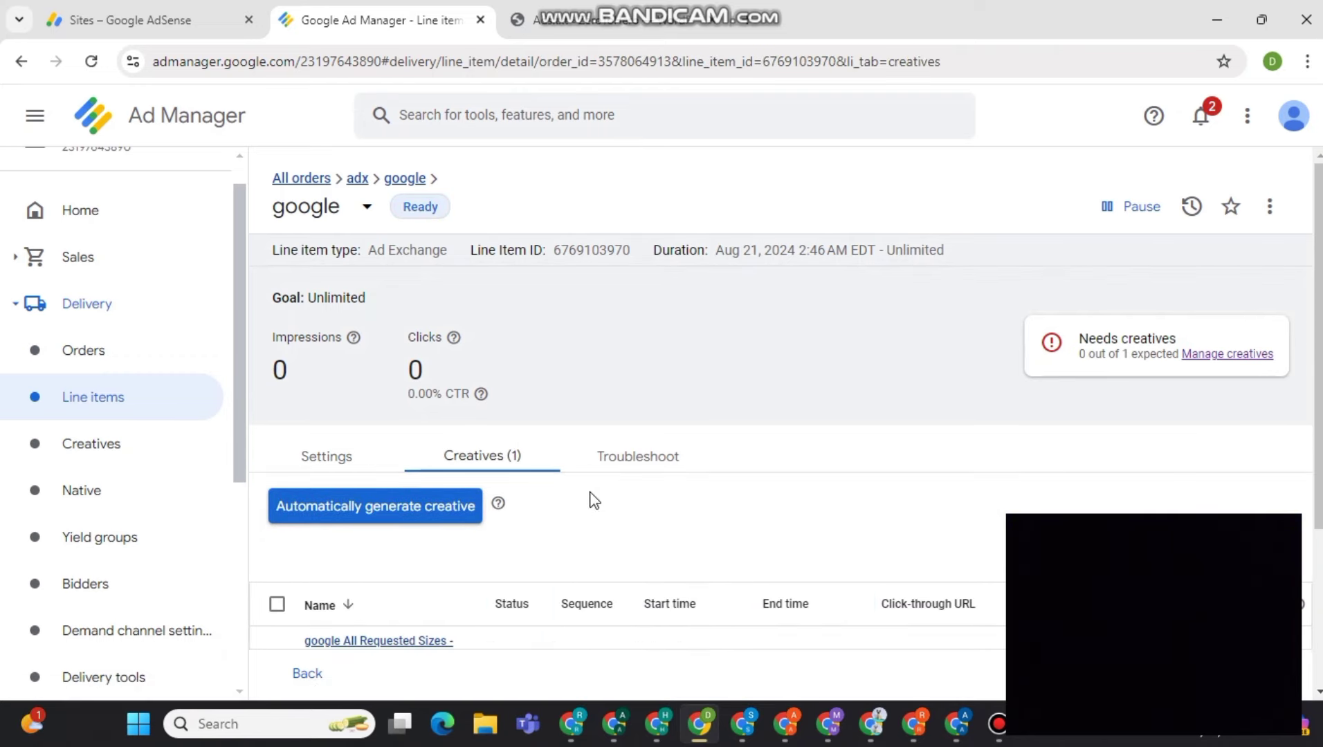
{"action": "left_click", "coordinate": [91, 61]}
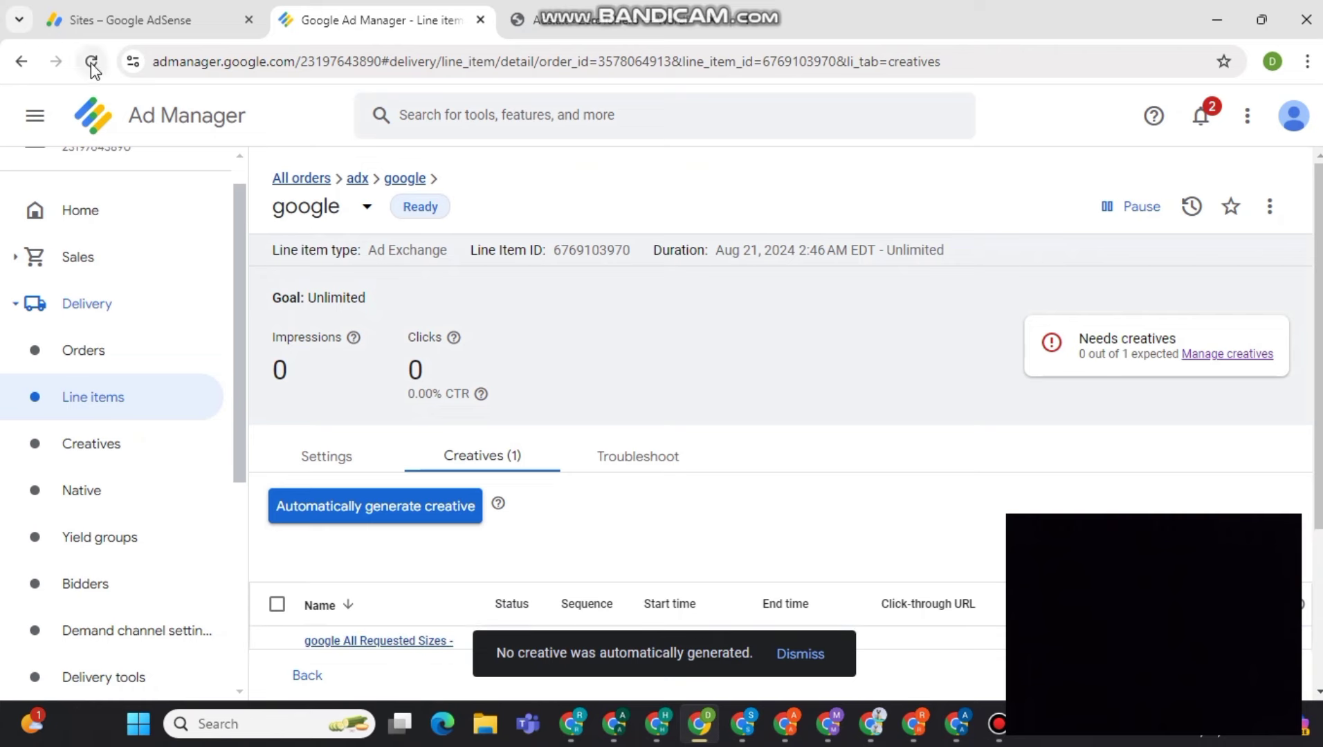
Open the list of ad units in the inventory.
{"action": "left_click", "coordinate": [104, 308]}
{"action": "left_click", "coordinate": [121, 350]}
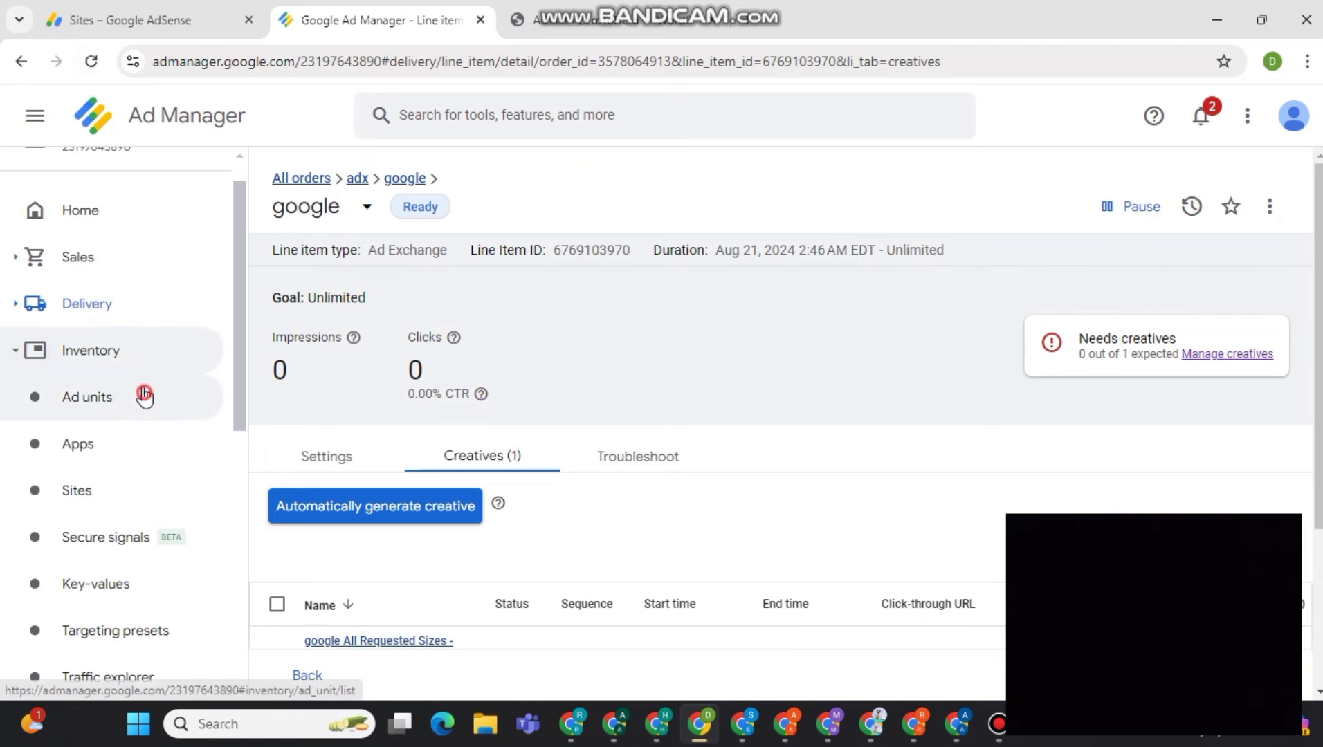
{"action": "left_click", "coordinate": [102, 400]}
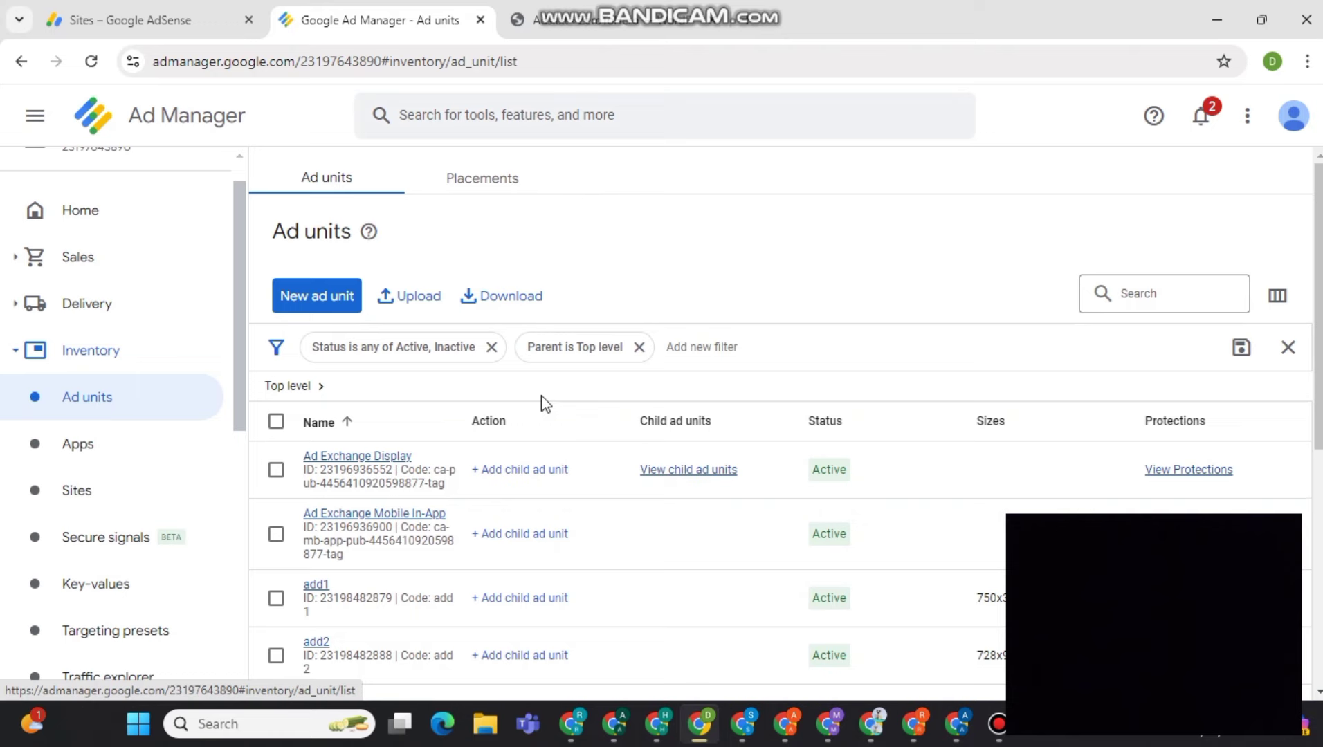
Deactivate all listed ad units except Ad Exchange Display and Ad Exchange Mobile In-App.
{"action": "left_click", "coordinate": [276, 422]}
{"action": "left_click", "coordinate": [276, 470]}
{"action": "left_click", "coordinate": [276, 534]}
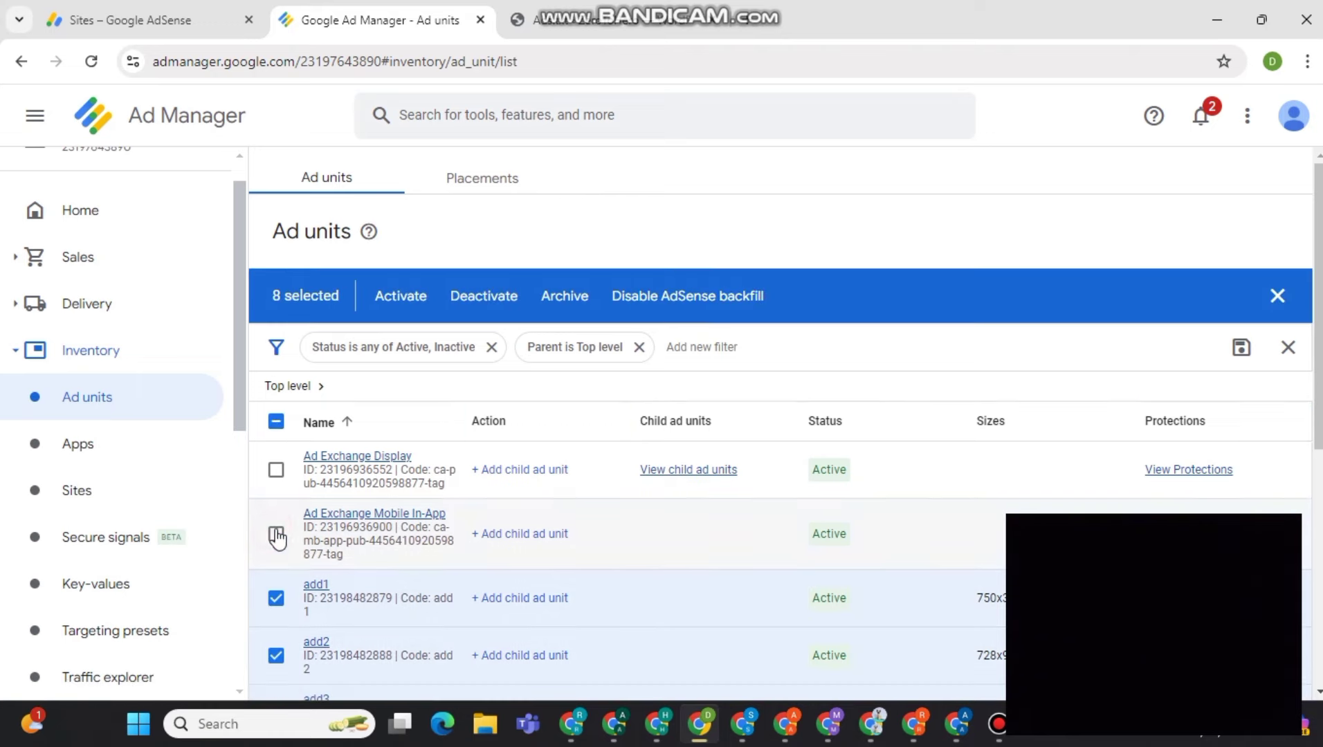
{"action": "left_click", "coordinate": [465, 298]}
Archive all listed ad units except Ad Exchange Display and Ad Exchange Mobile In-App.
{"action": "left_click", "coordinate": [276, 470]}
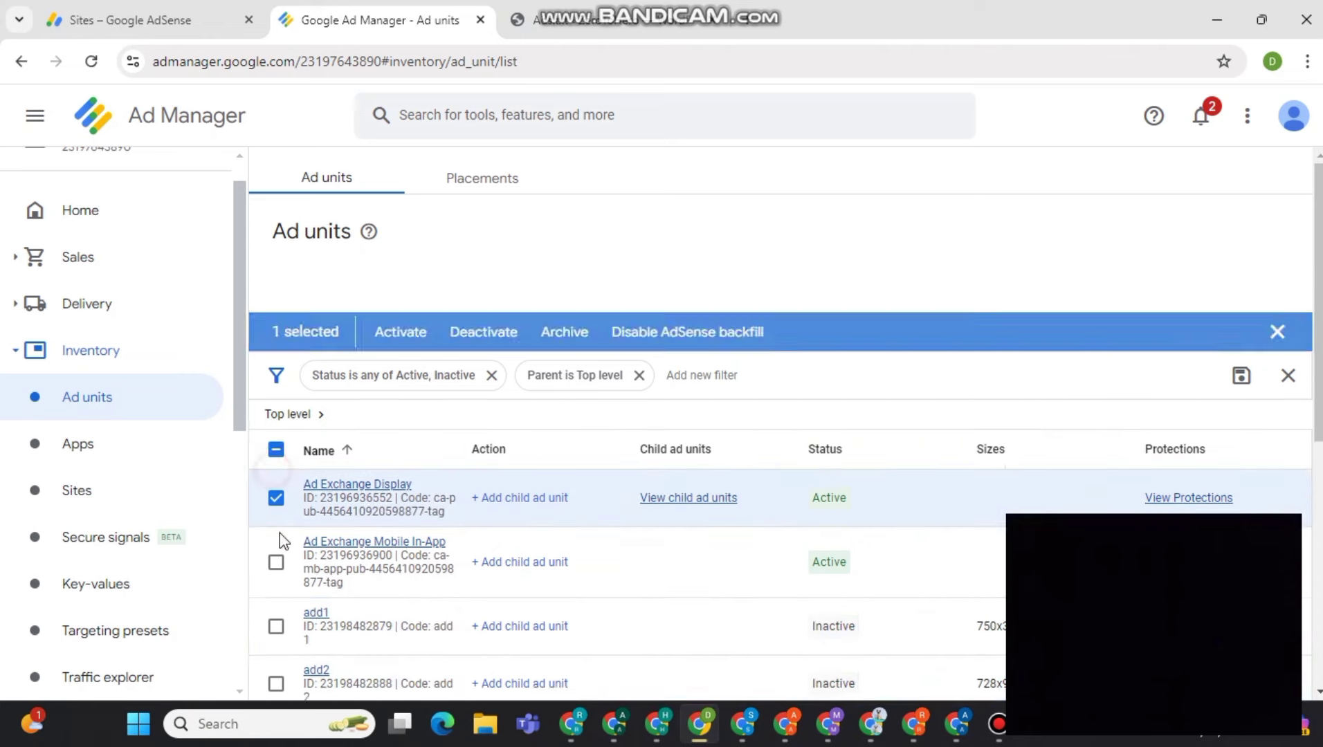
{"action": "left_click", "coordinate": [276, 421]}
{"action": "left_click", "coordinate": [276, 470]}
{"action": "left_click", "coordinate": [276, 534]}
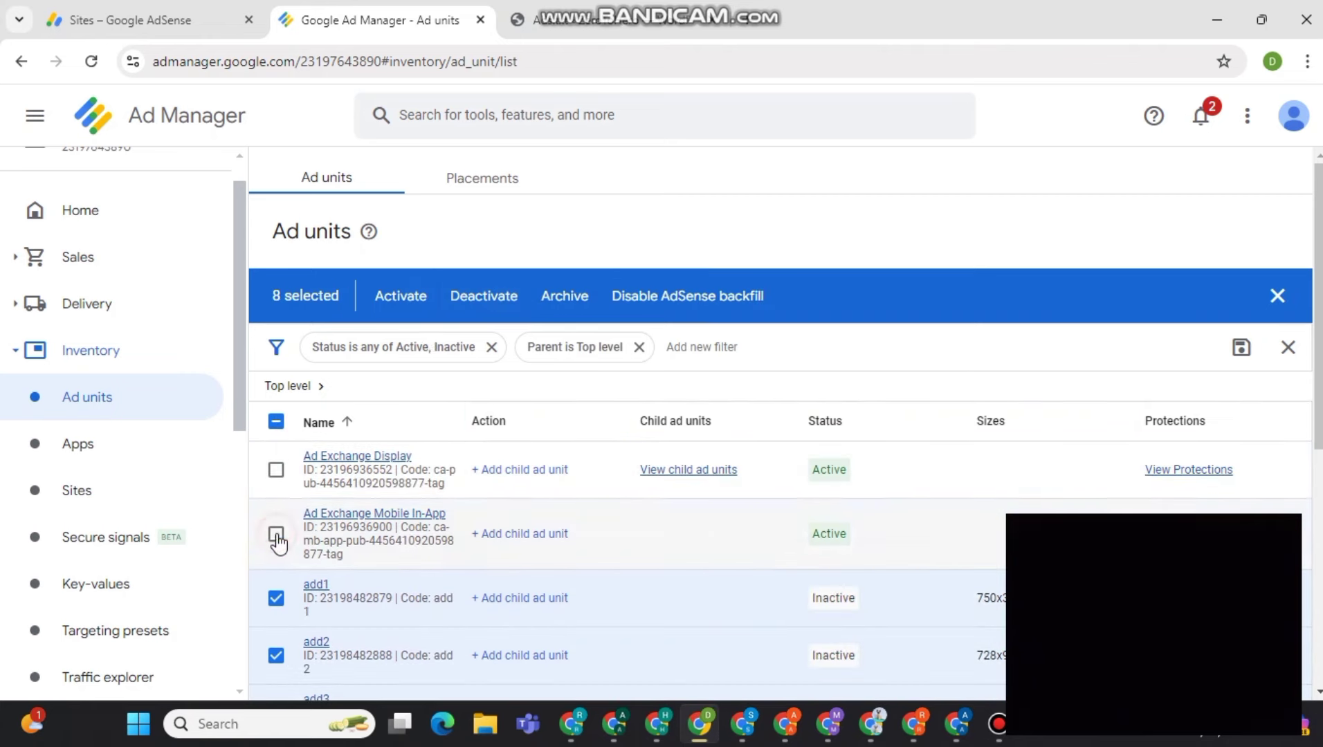
{"action": "left_click", "coordinate": [561, 307]}
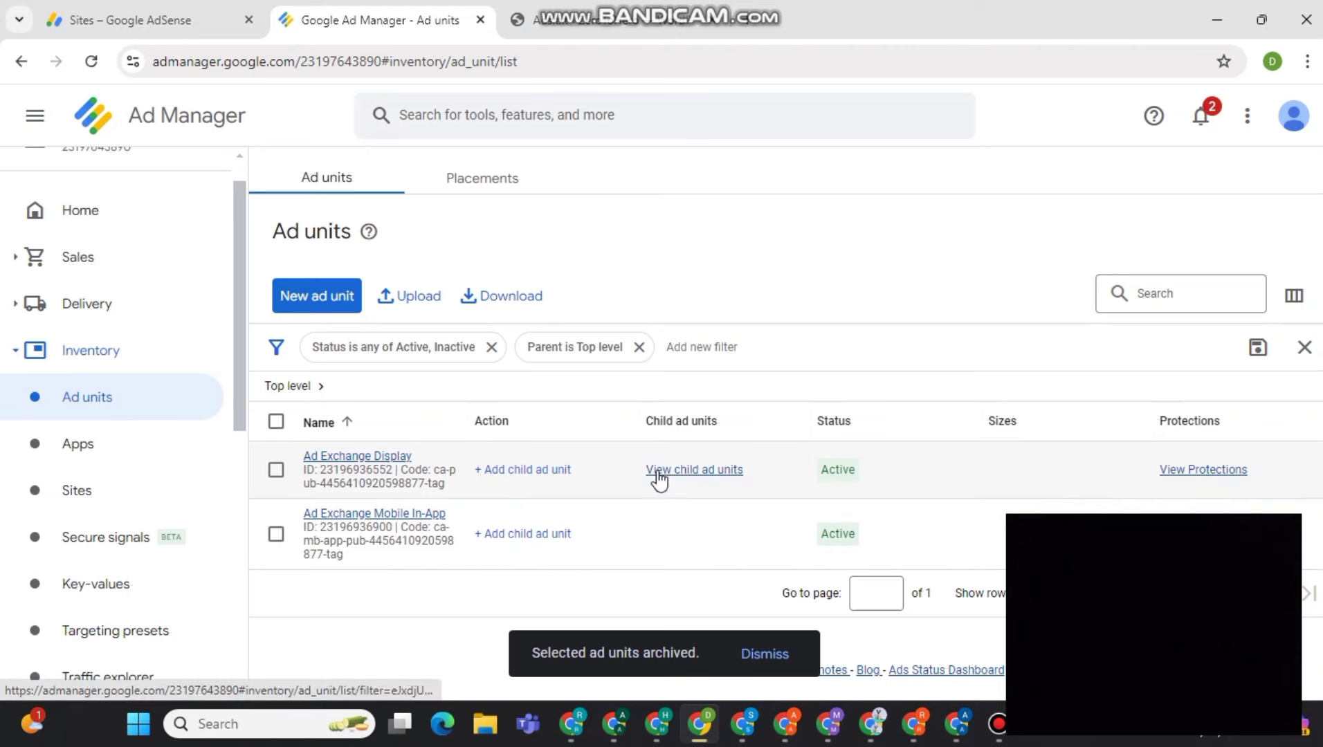
Start a new top-level ad unit with the name and code "head".
{"action": "left_click", "coordinate": [317, 303]}
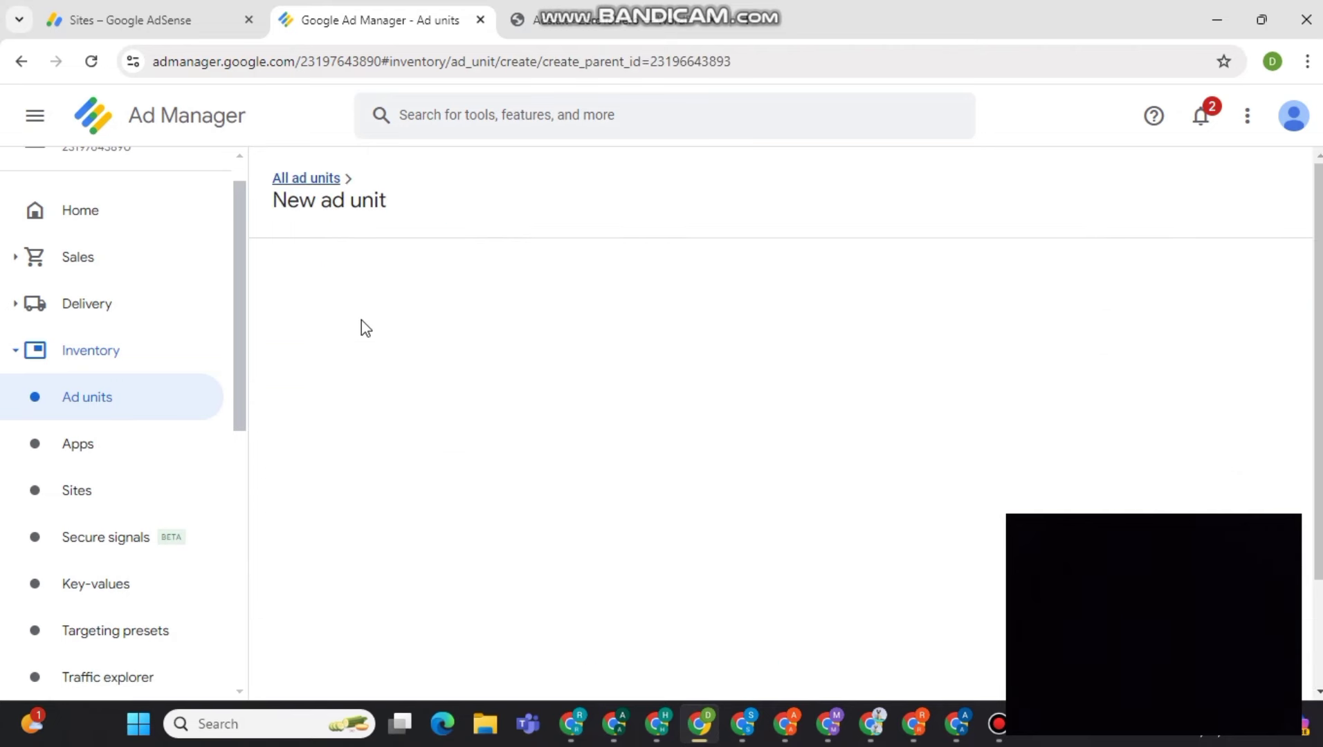
{"action": "left_click", "coordinate": [599, 337]}
{"action": "type", "text": "head"}
{"action": "key", "text": "Tab"}
{"action": "type", "text": "head"}
Add the fixed size 728x90 to the head ad unit and save it.
{"action": "scroll", "coordinate": [544, 398], "scroll_direction": "down", "scroll_amount": 3}
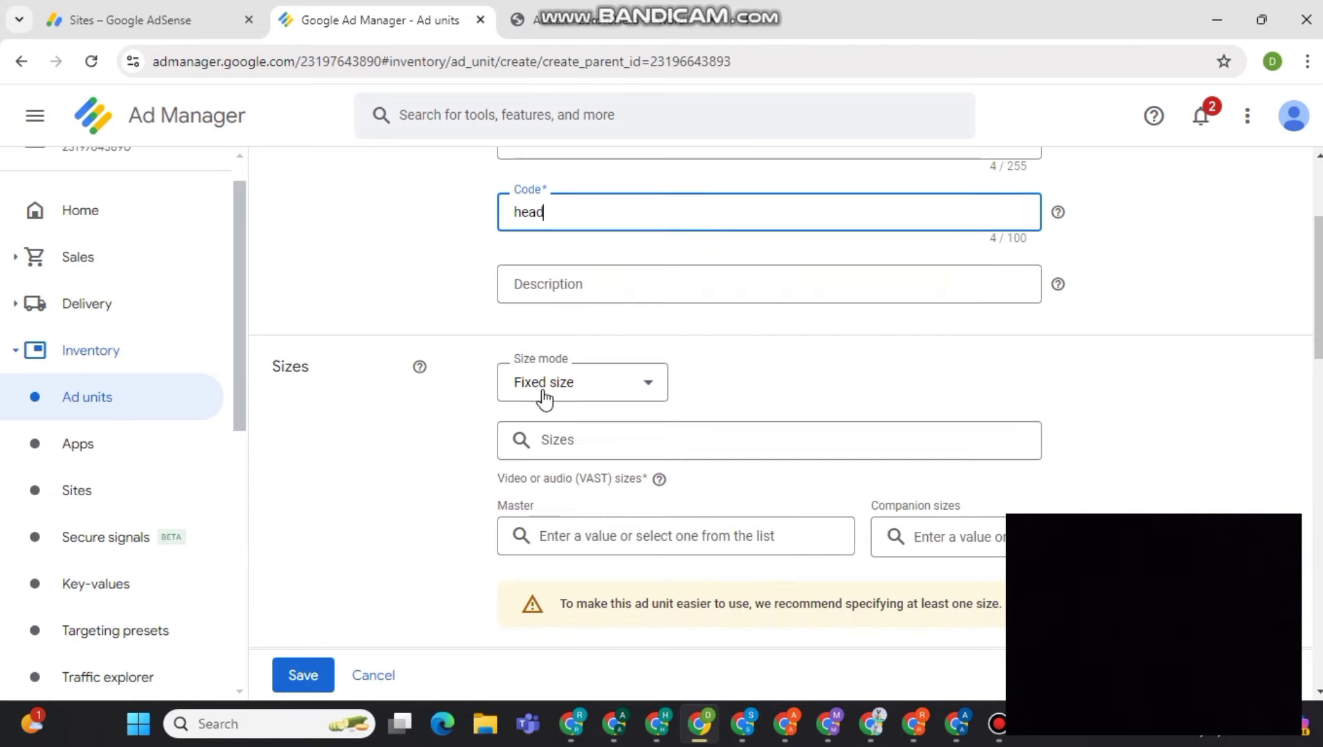
{"action": "left_click", "coordinate": [604, 439]}
{"action": "type", "text": "72"}
{"action": "left_click", "coordinate": [524, 479]}
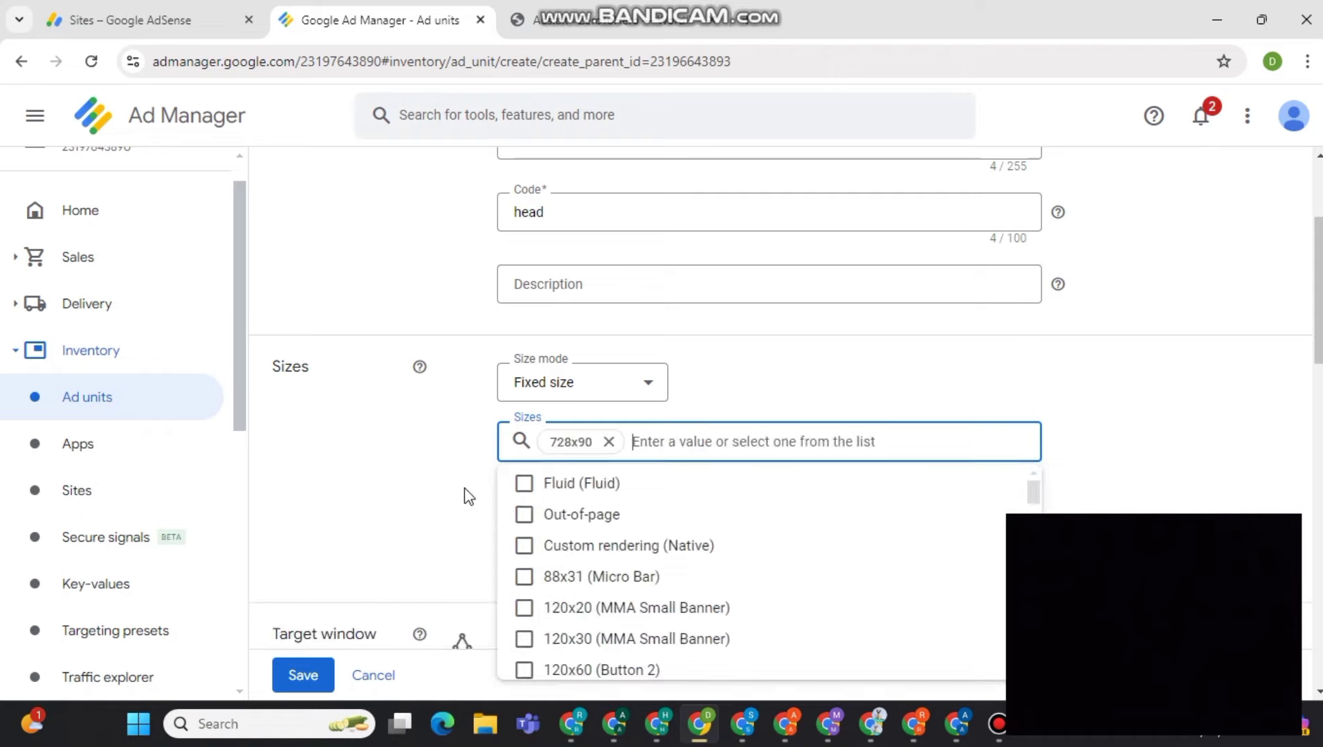
{"action": "scroll", "coordinate": [464, 488], "scroll_direction": "down", "scroll_amount": 8}
{"action": "scroll", "coordinate": [449, 532], "scroll_direction": "up", "scroll_amount": 8}
{"action": "scroll", "coordinate": [453, 426], "scroll_direction": "down", "scroll_amount": 12}
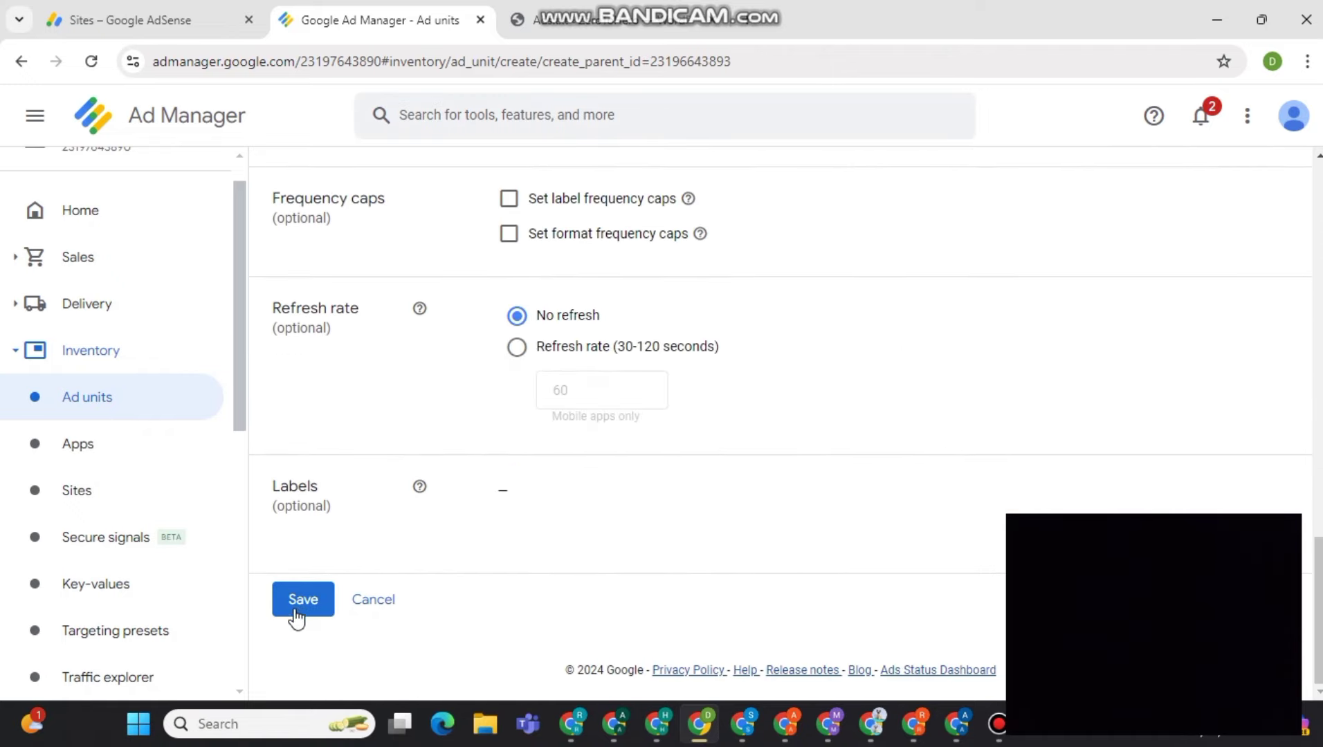
{"action": "left_click", "coordinate": [296, 609]}
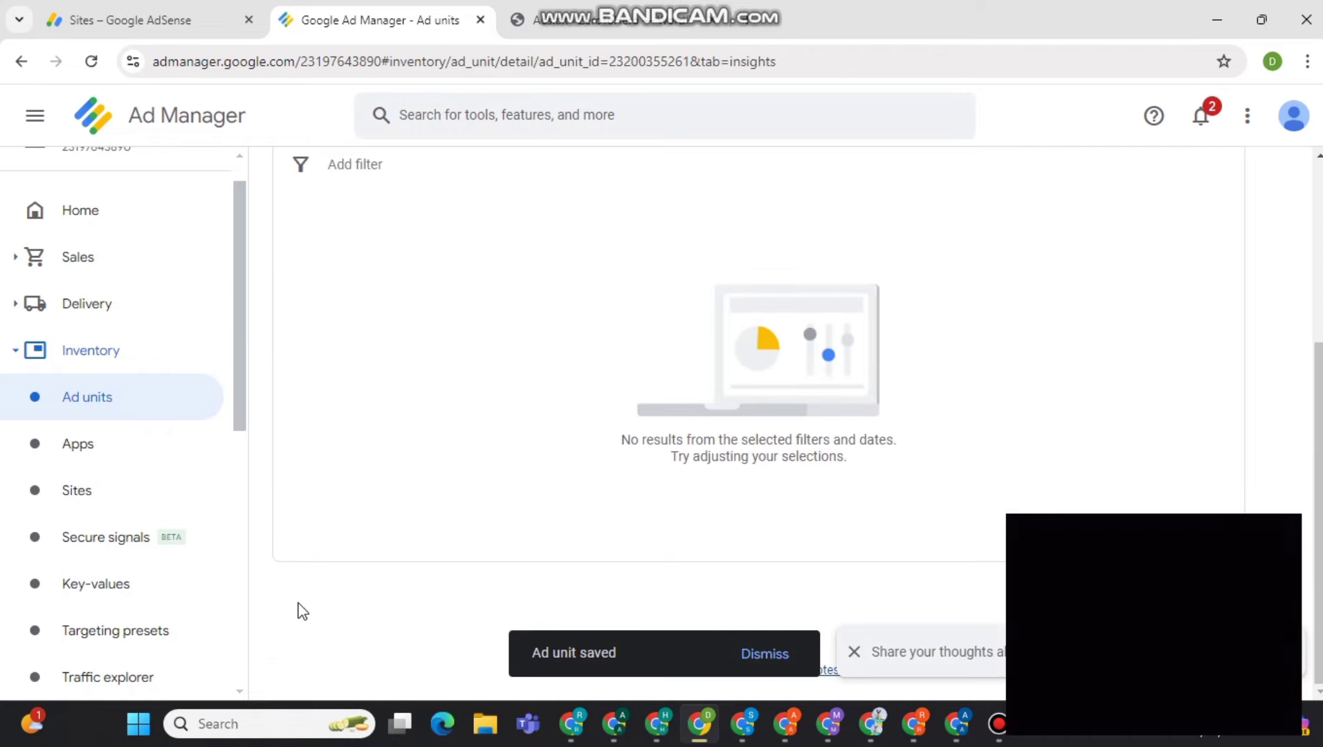
Generate the head ad unit's tags with single request enabled, and copy the document header tag.
{"action": "scroll", "coordinate": [303, 610], "scroll_direction": "up", "scroll_amount": 5}
{"action": "left_click", "coordinate": [962, 277]}
{"action": "left_click", "coordinate": [326, 507]}
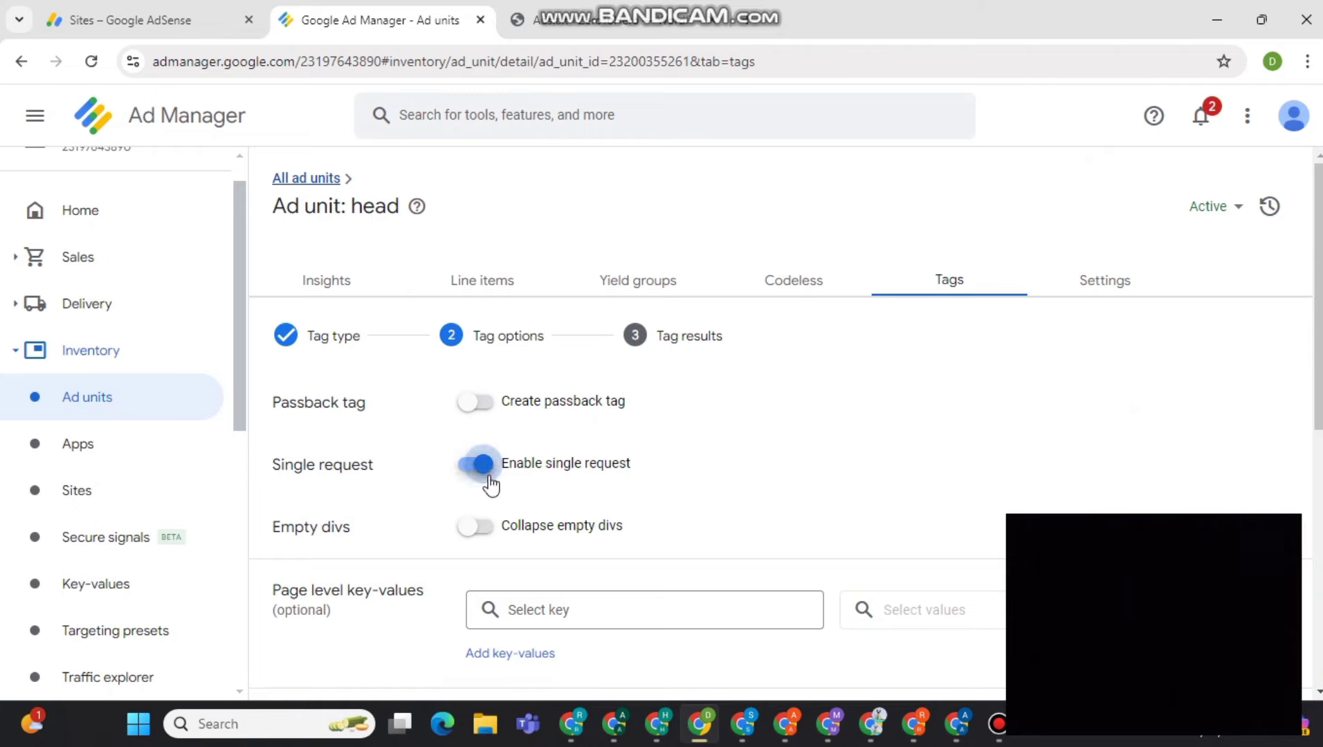
{"action": "scroll", "coordinate": [491, 485], "scroll_direction": "down", "scroll_amount": 5}
{"action": "left_click", "coordinate": [475, 357]}
{"action": "left_click", "coordinate": [377, 647]}
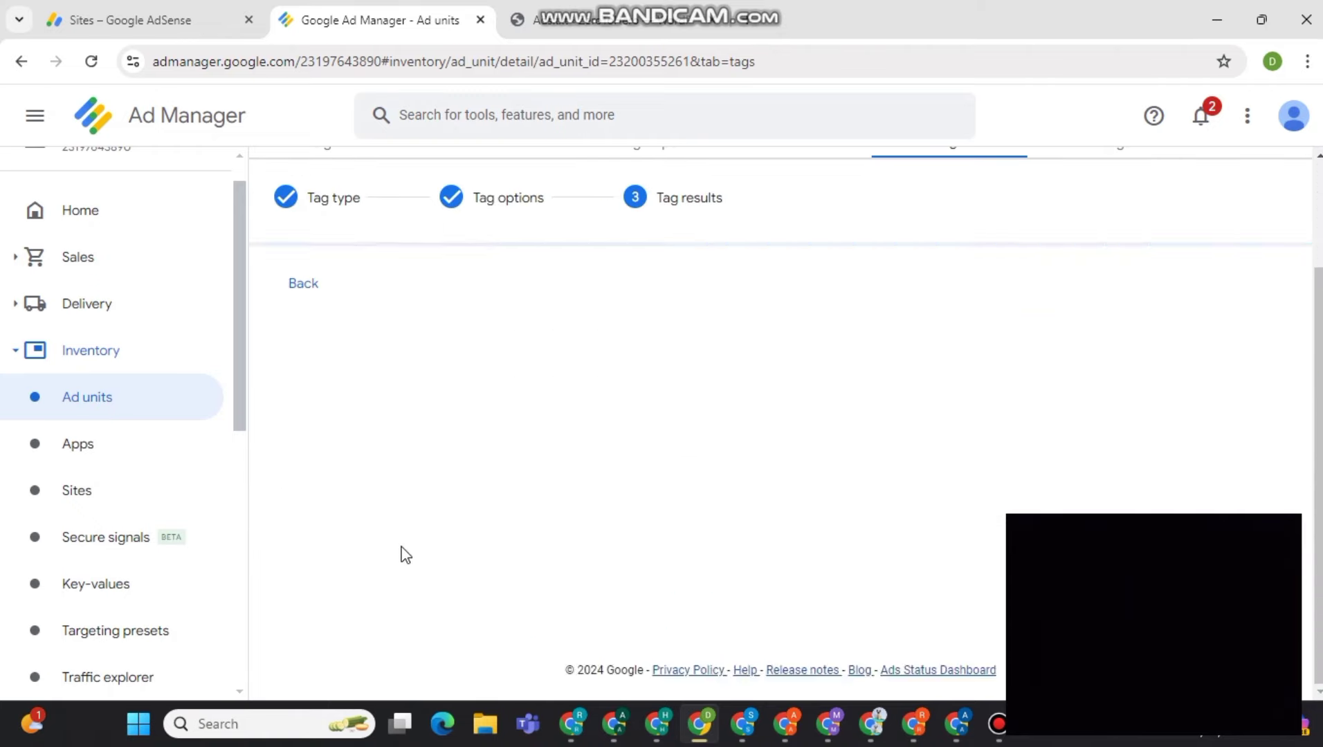
{"action": "left_click", "coordinate": [485, 477]}
Switch to the WordPress admin, open Ad Inserter's settings, and replace Block 1's code with the copied header tag.
{"action": "left_click", "coordinate": [574, 19]}
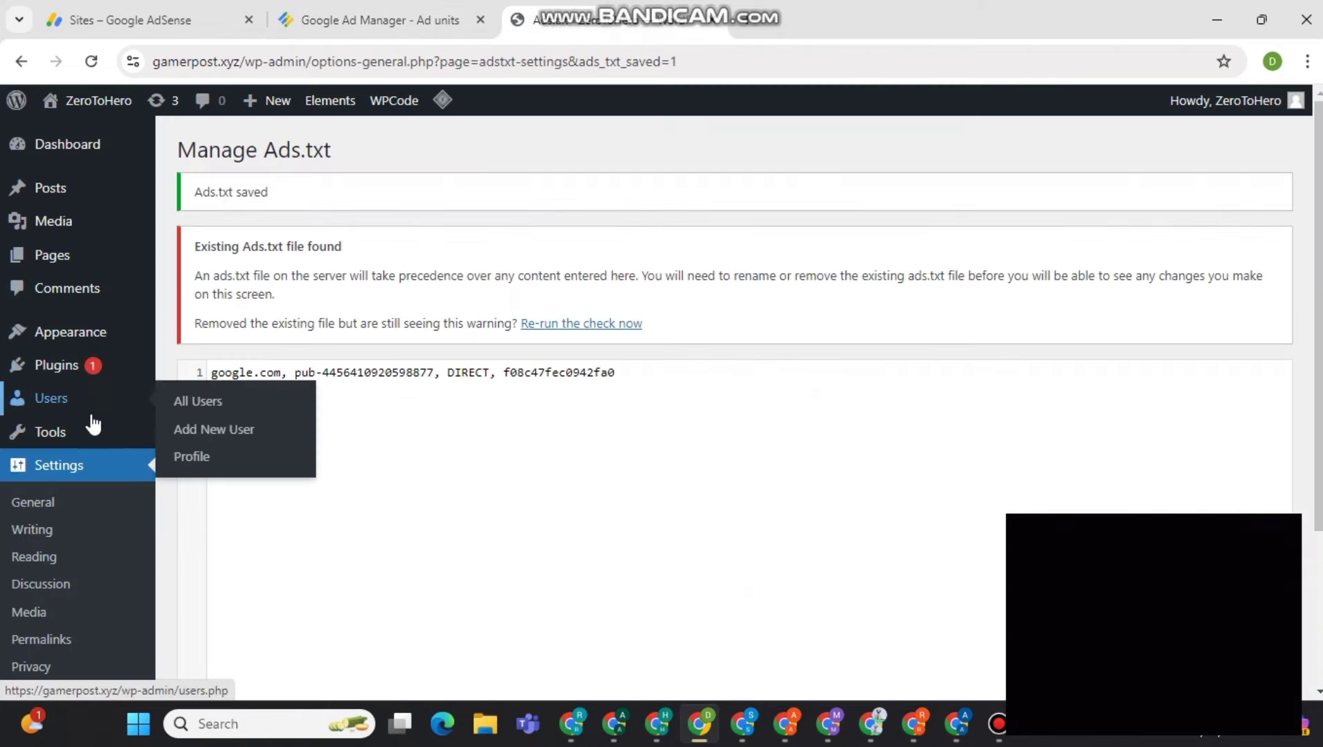
{"action": "scroll", "coordinate": [83, 612], "scroll_direction": "down", "scroll_amount": 3}
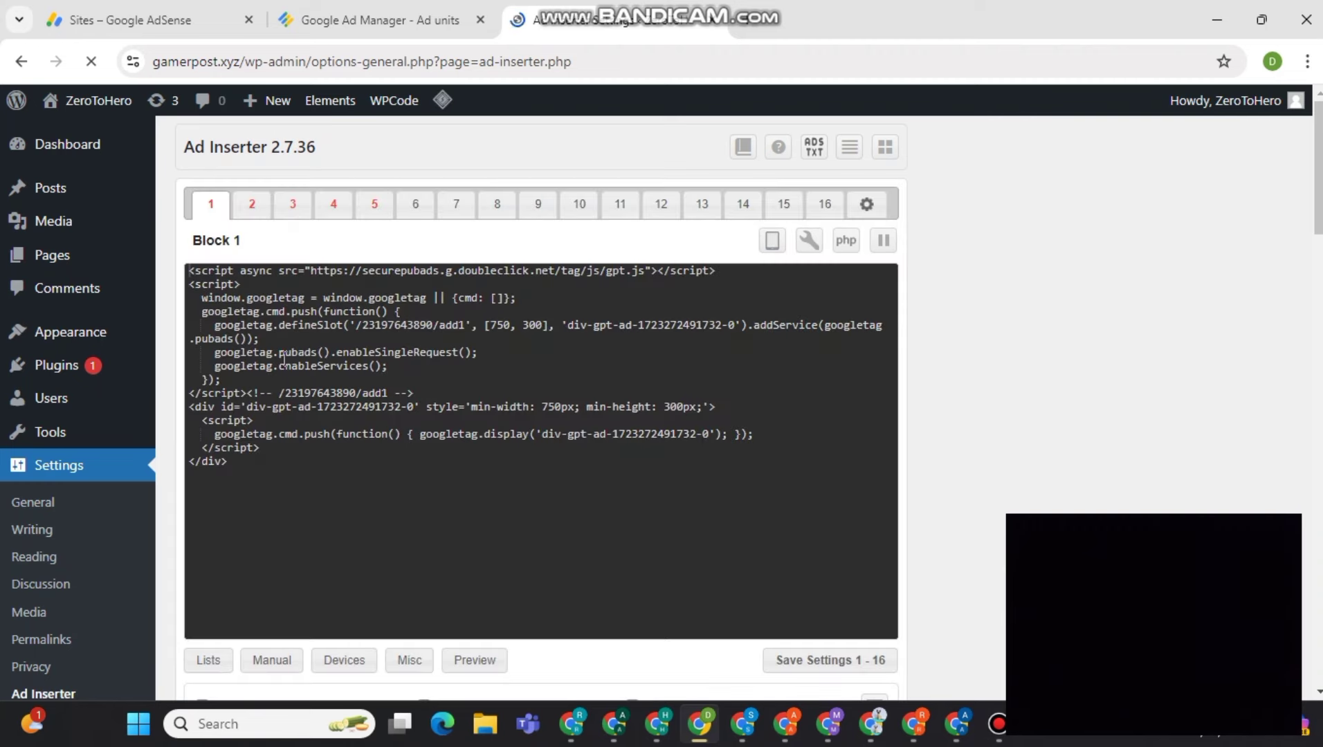
{"action": "key", "text": "ctrl+a"}
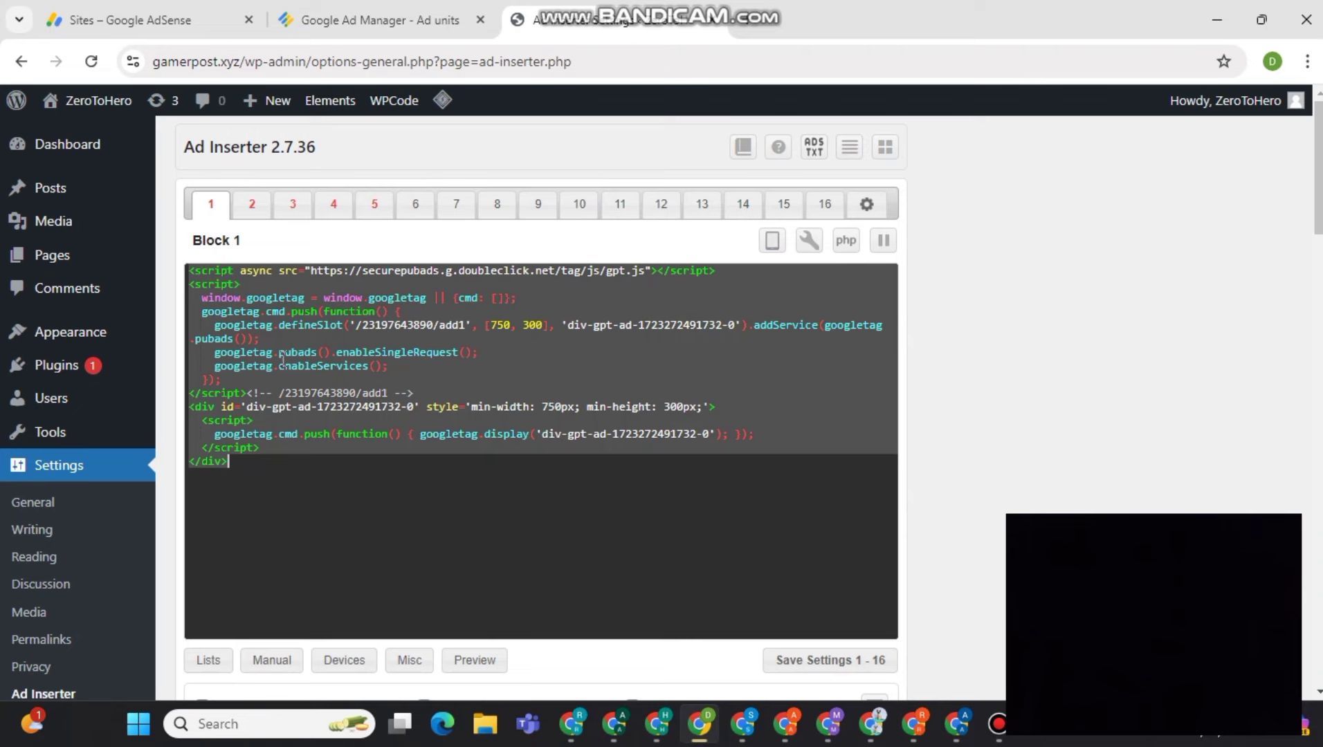
{"action": "key", "text": "ctrl+v"}
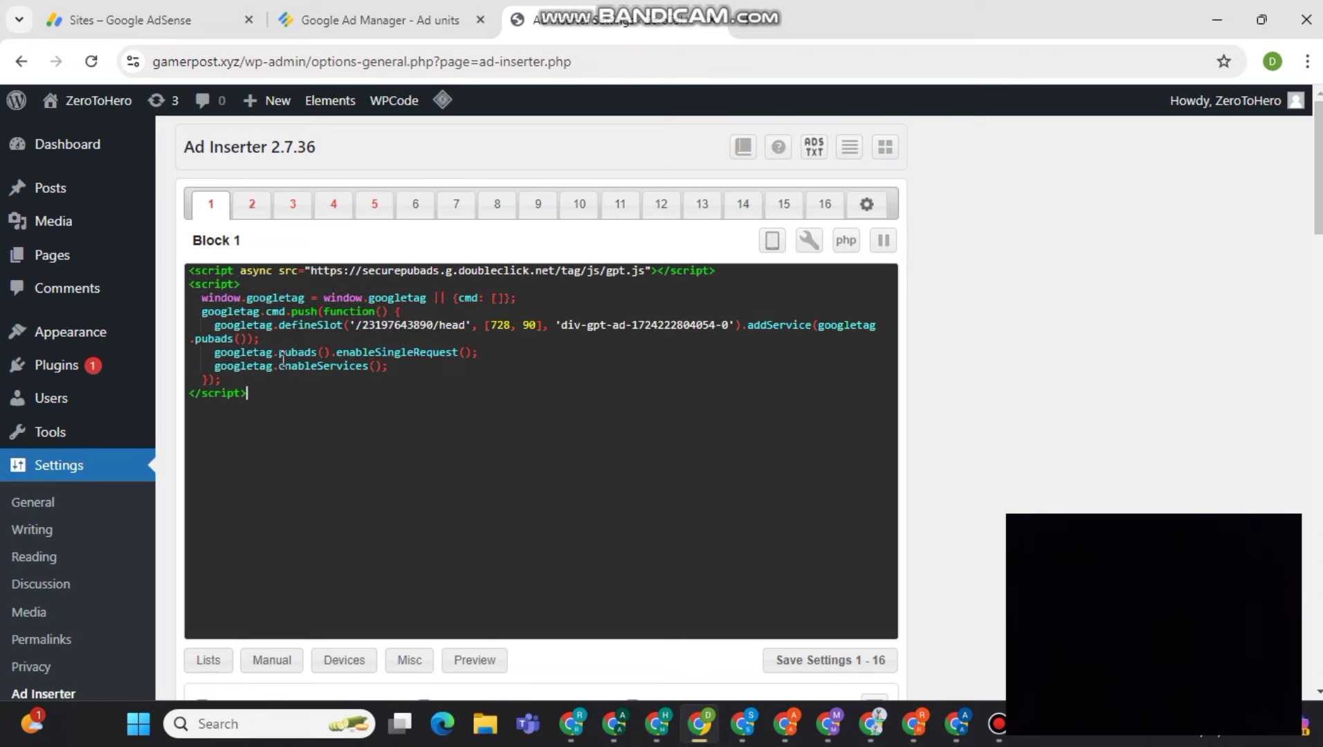
Copy the head ad unit's document body tag from Ad Manager and append it to the Block 1 code in Ad Inserter.
{"action": "left_click", "coordinate": [380, 8]}
{"action": "scroll", "coordinate": [429, 537], "scroll_direction": "down", "scroll_amount": 2}
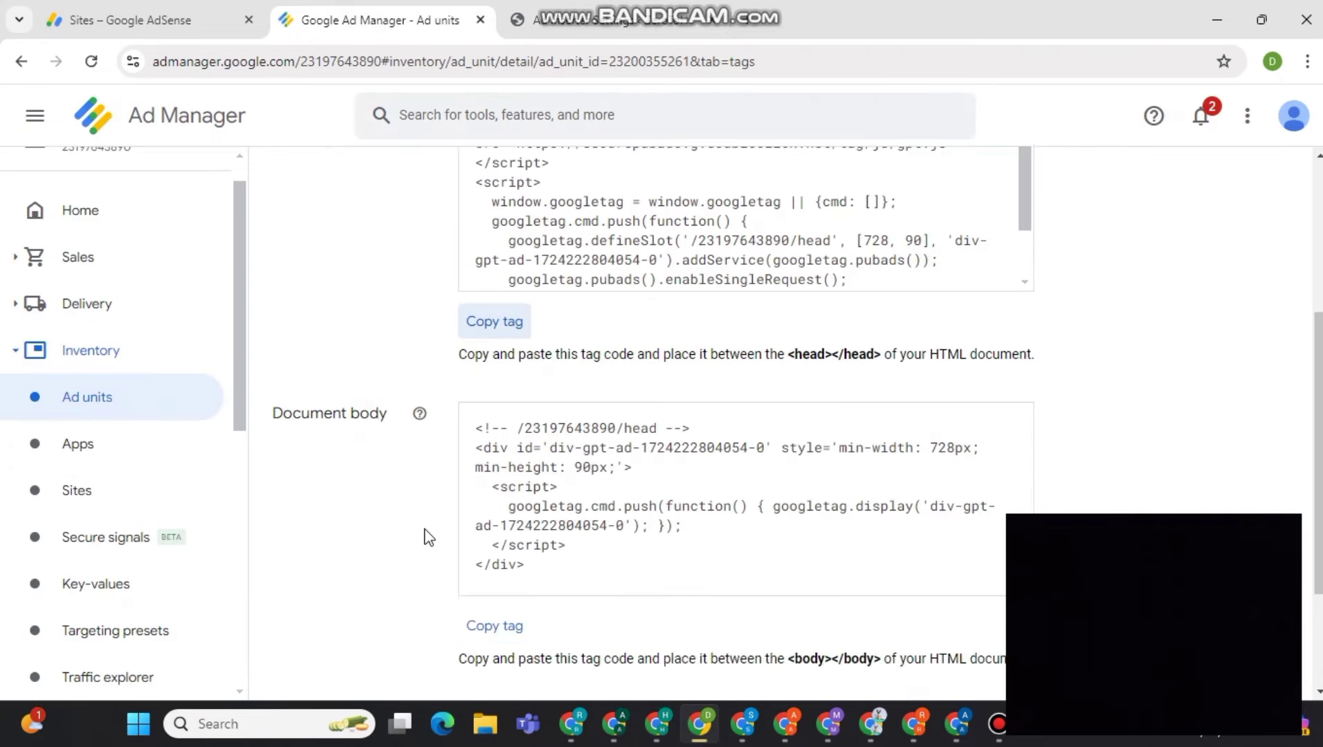
{"action": "scroll", "coordinate": [428, 537], "scroll_direction": "down", "scroll_amount": 2}
{"action": "left_click", "coordinate": [494, 470]}
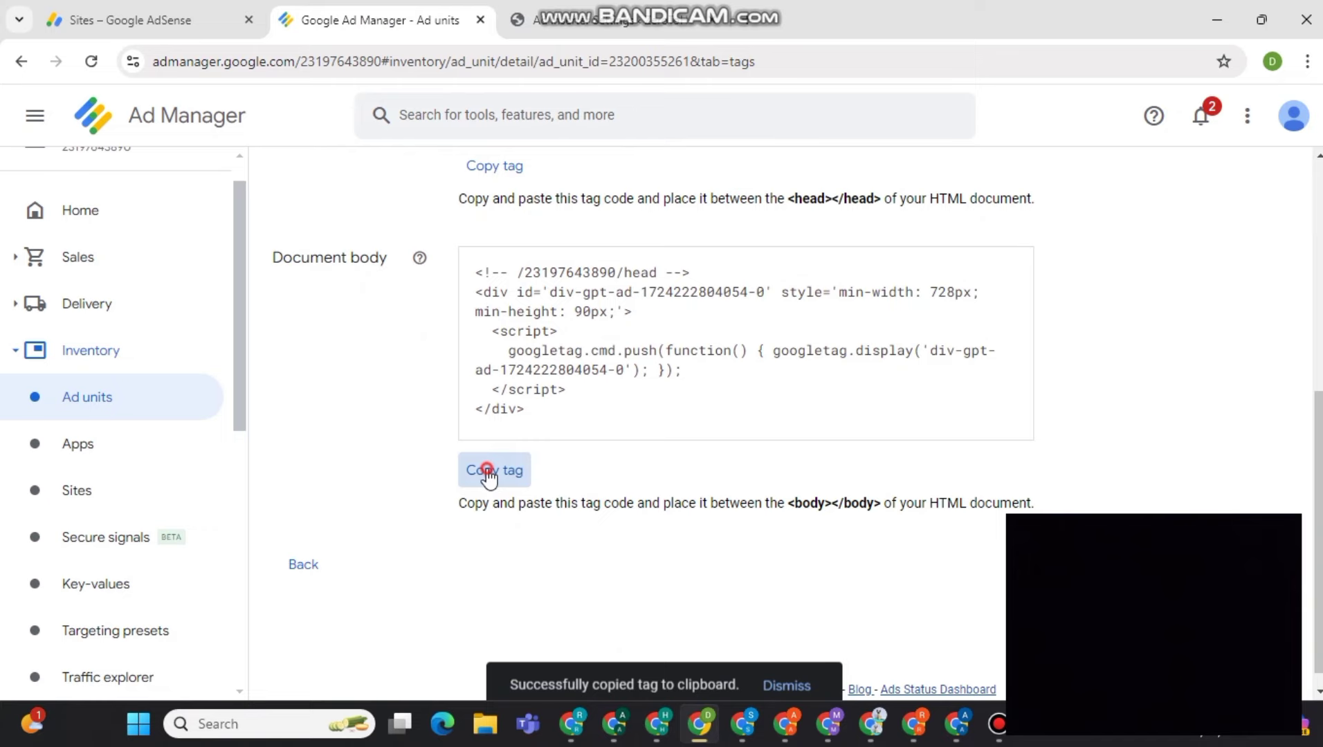
{"action": "left_click", "coordinate": [609, 19]}
{"action": "key", "text": "ctrl+v"}
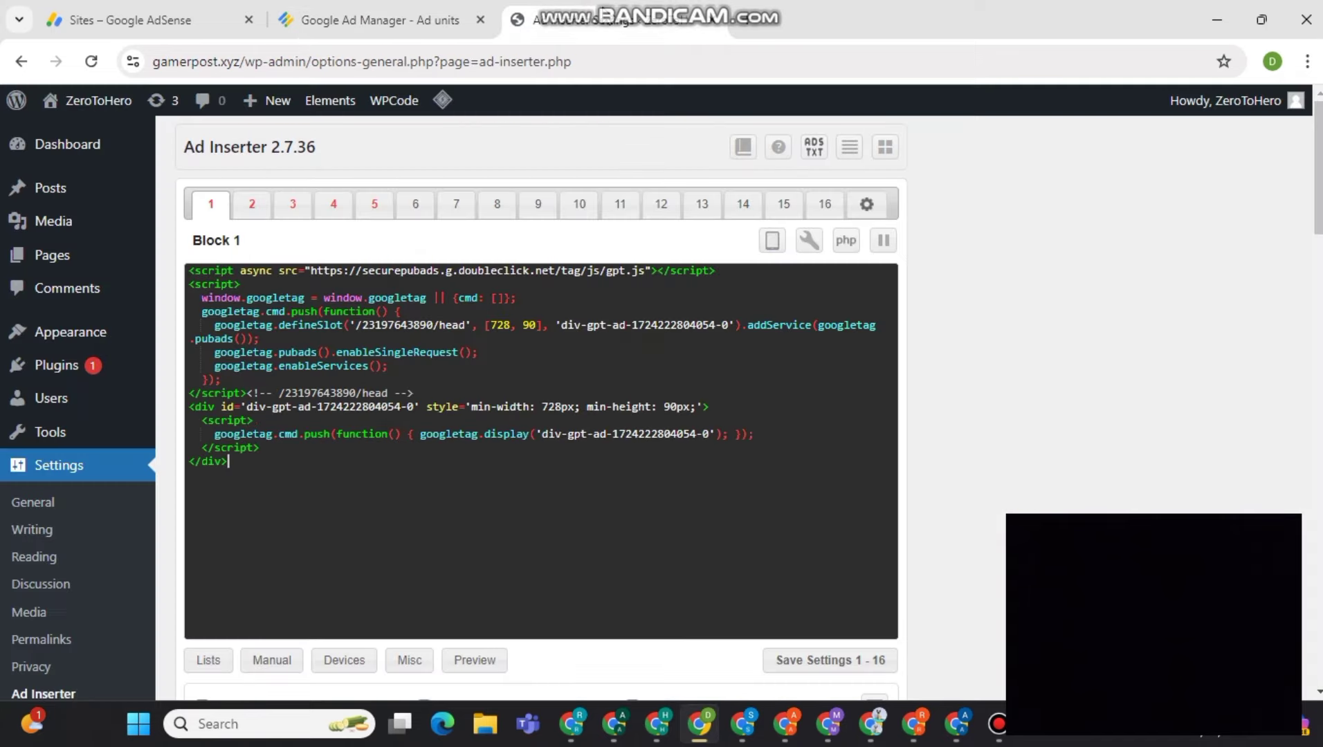
Enable Block 1 on posts, homepage, static pages and search pages, set its insertion to Before post, and save the settings.
{"action": "scroll", "coordinate": [477, 275], "scroll_direction": "down", "scroll_amount": 6}
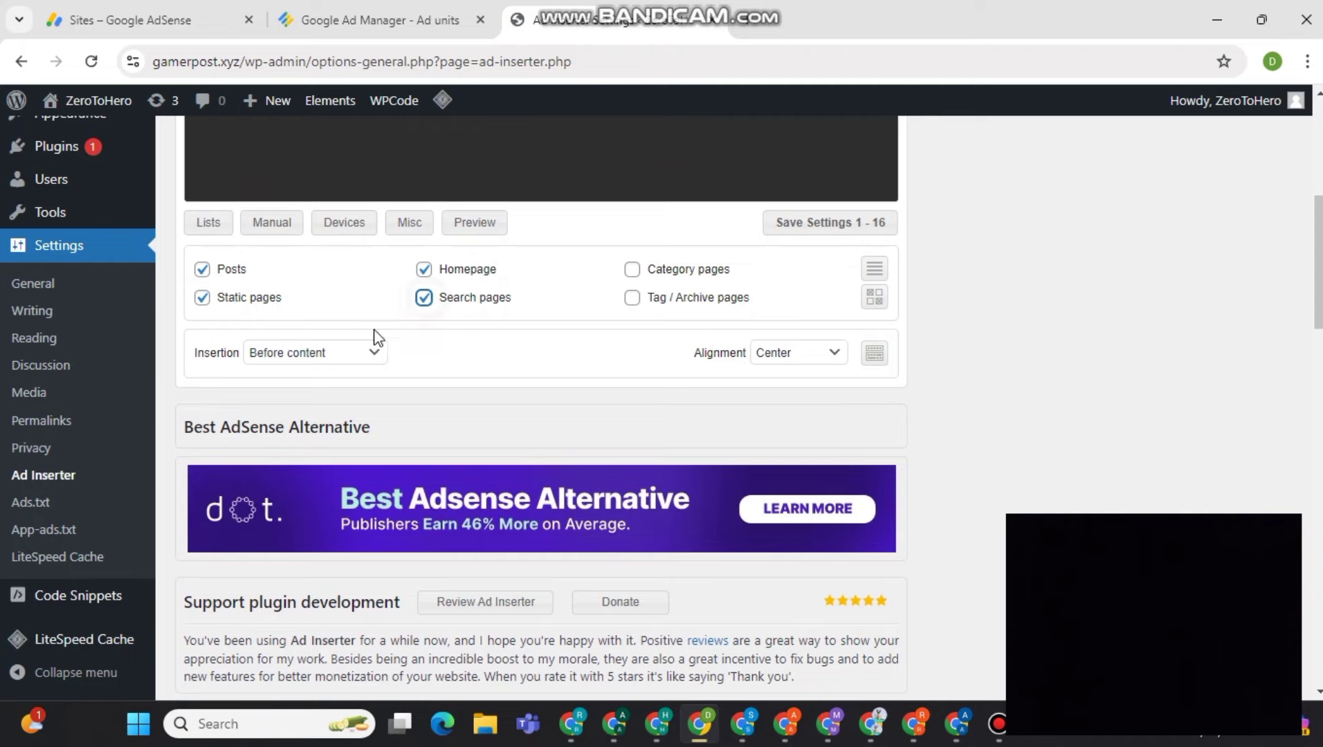
{"action": "left_click", "coordinate": [358, 355]}
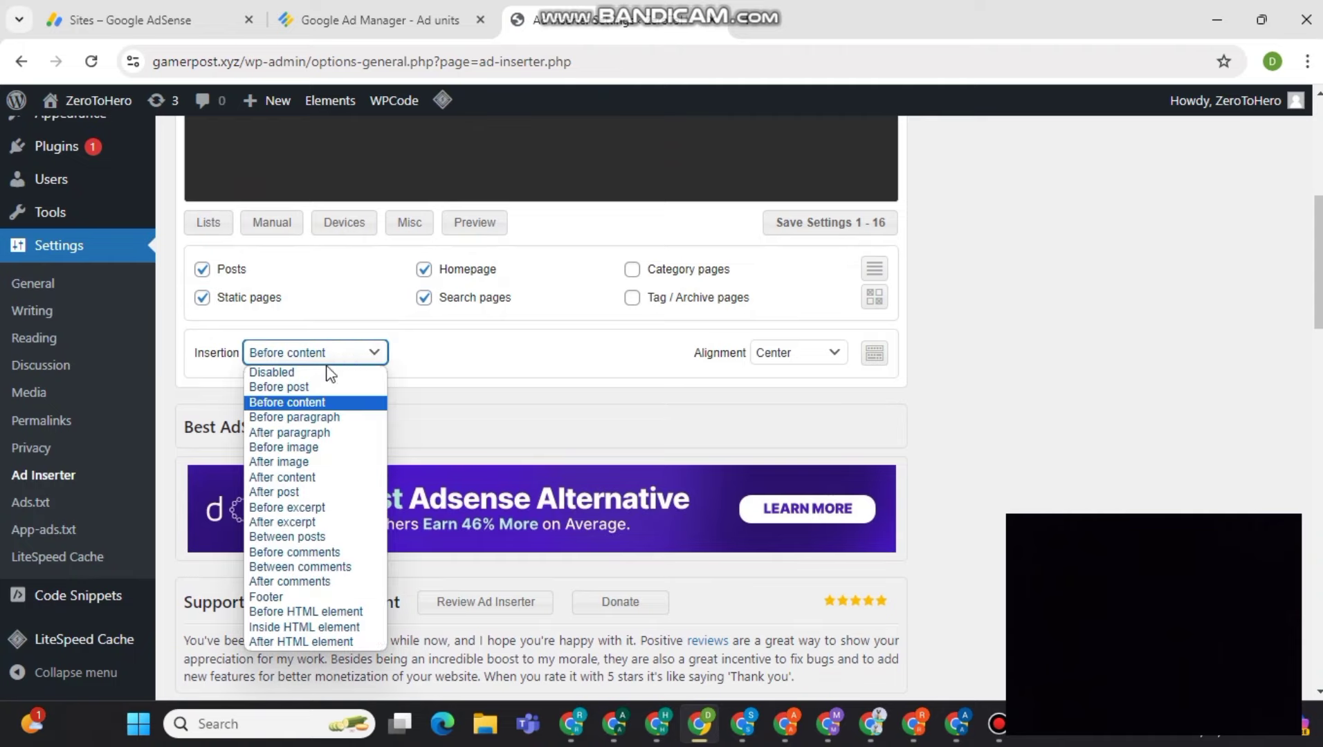
{"action": "left_click", "coordinate": [292, 386]}
{"action": "scroll", "coordinate": [610, 365], "scroll_direction": "up", "scroll_amount": 3}
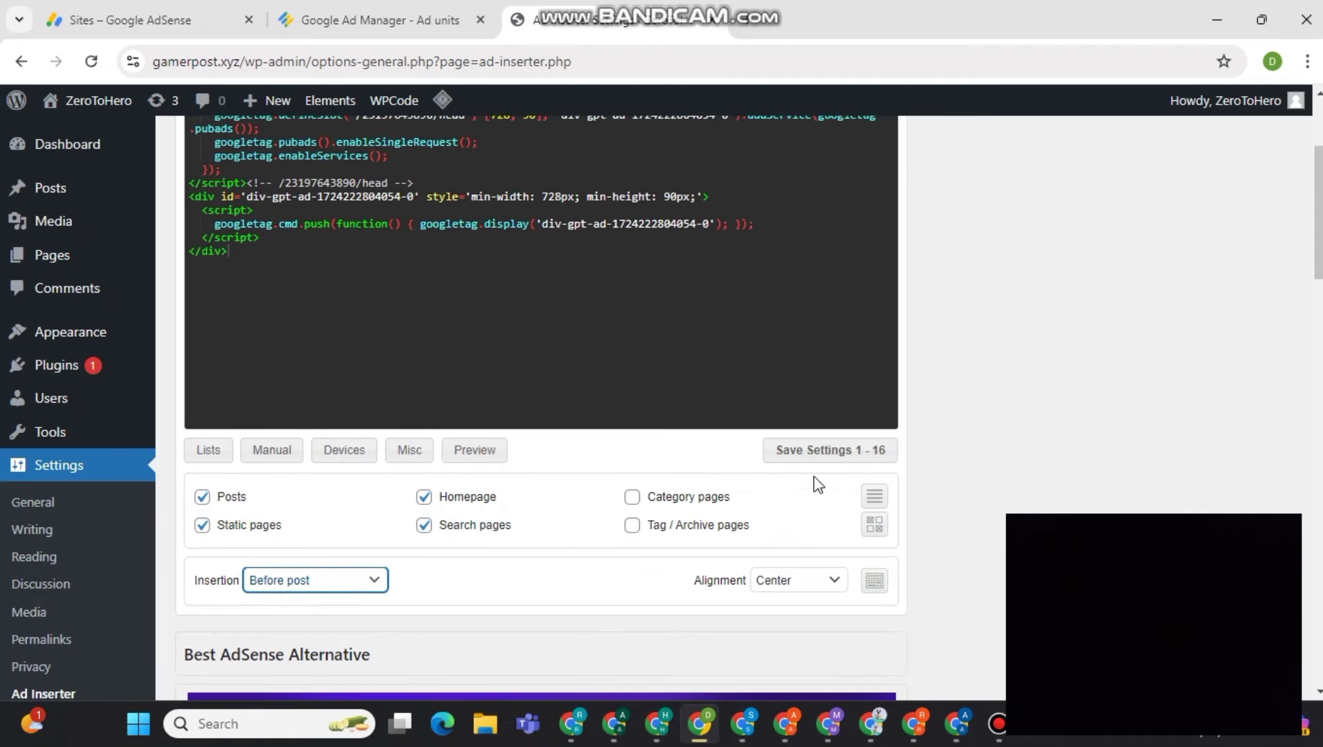
{"action": "left_click", "coordinate": [833, 451]}
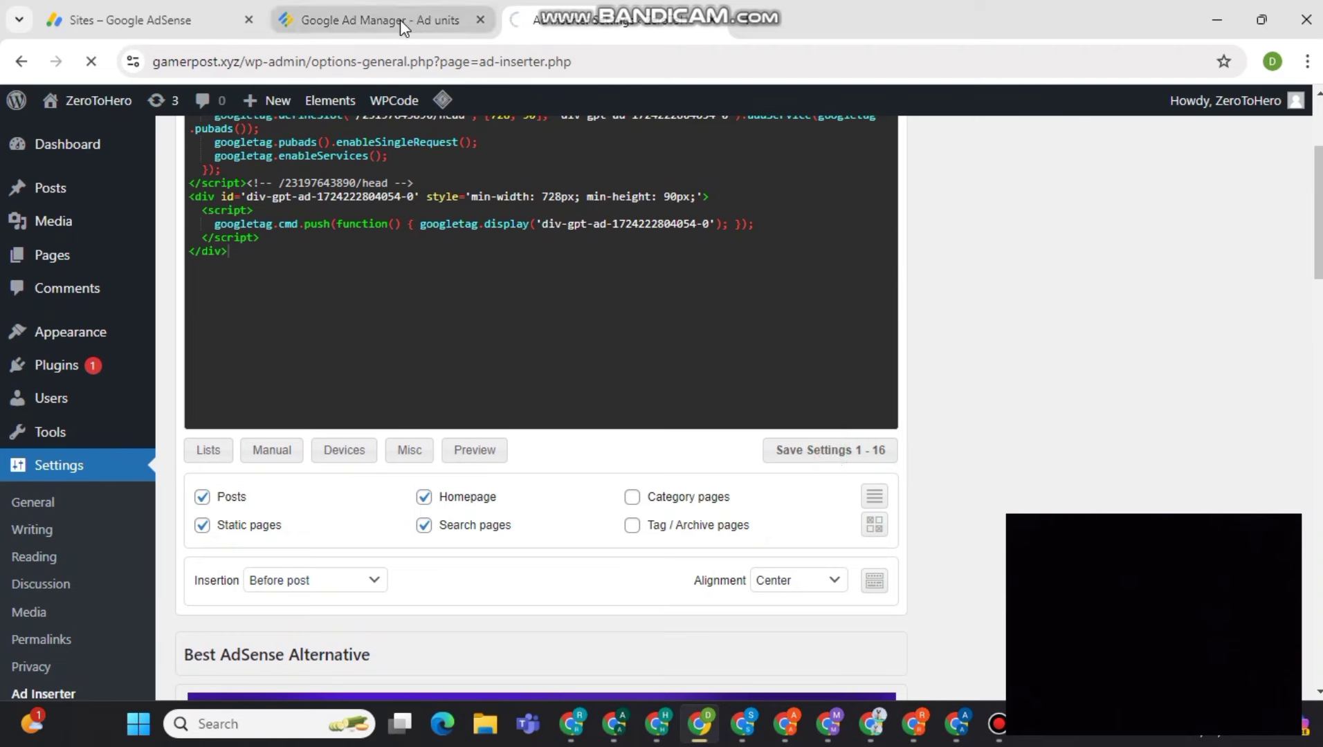
{"action": "mouse_move", "coordinate": [397, 21]}
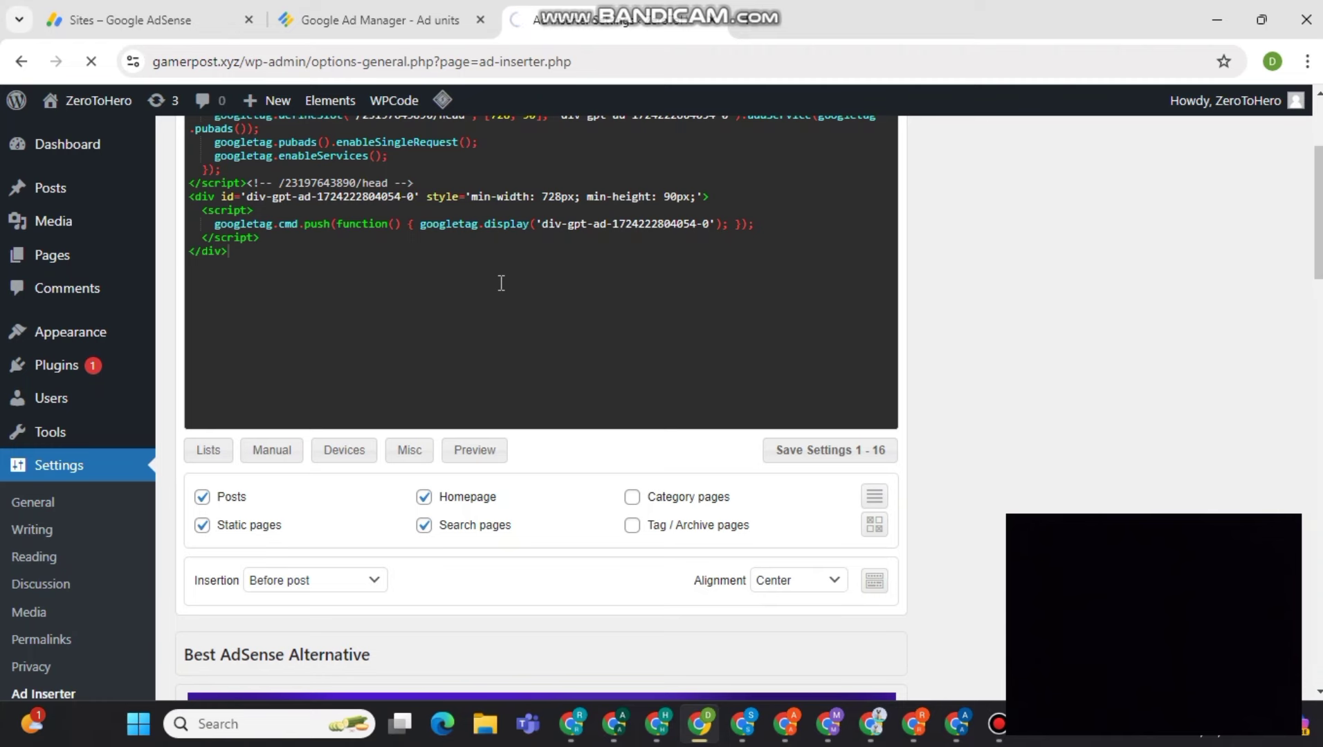
{"action": "left_click", "coordinate": [391, 15]}
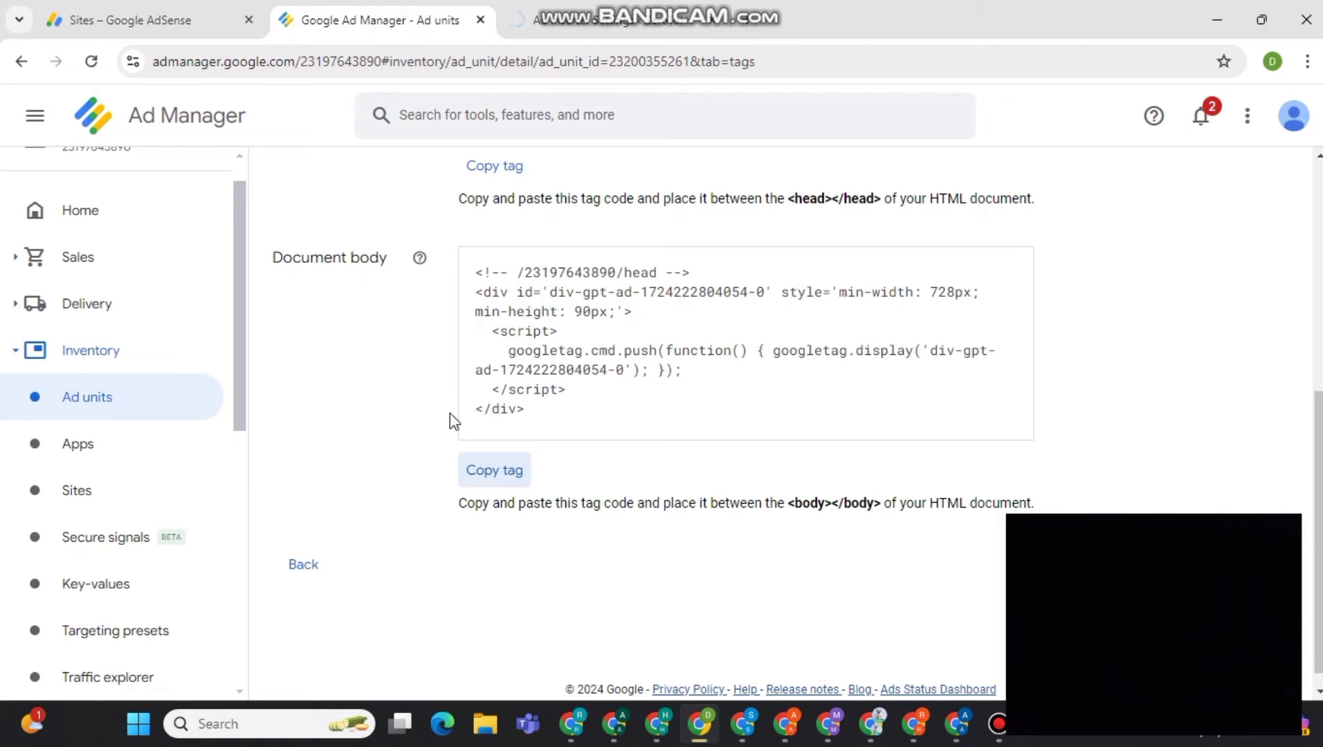
{"action": "left_click", "coordinate": [529, 8]}
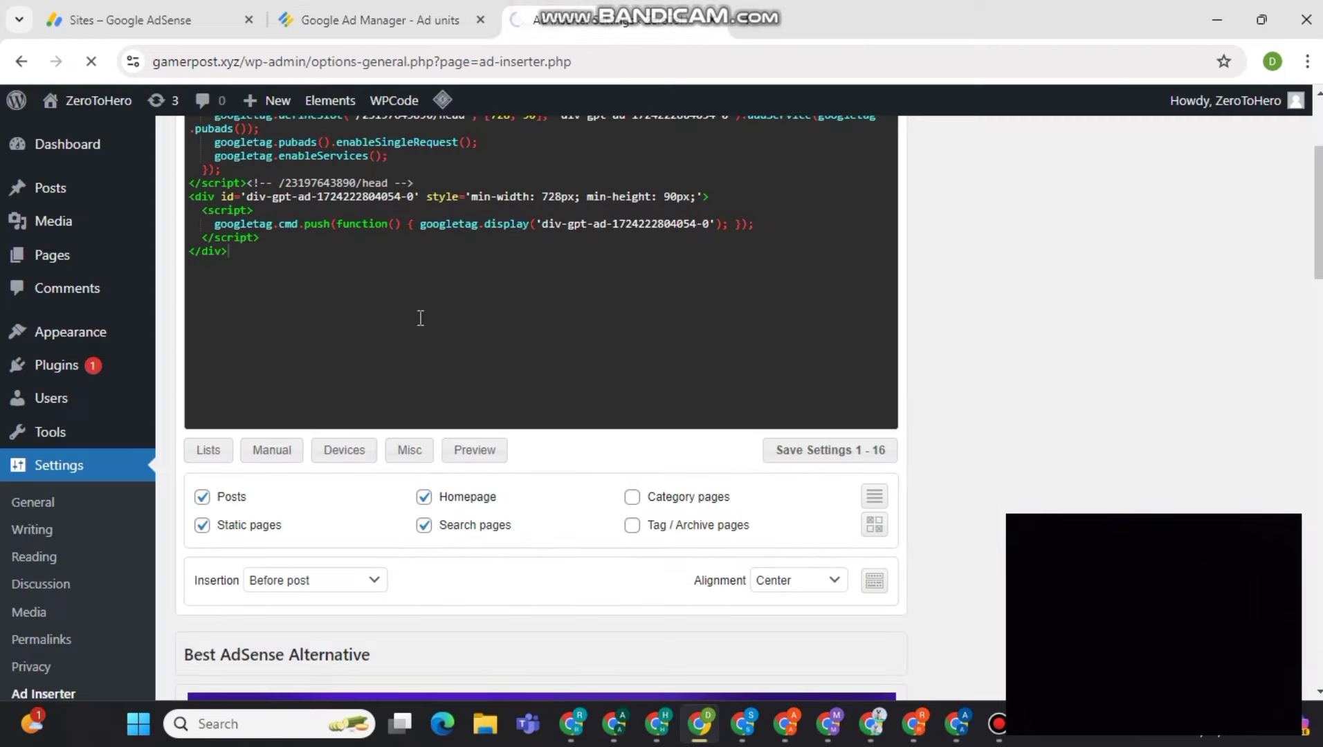
{"action": "scroll", "coordinate": [386, 428], "scroll_direction": "up", "scroll_amount": 3}
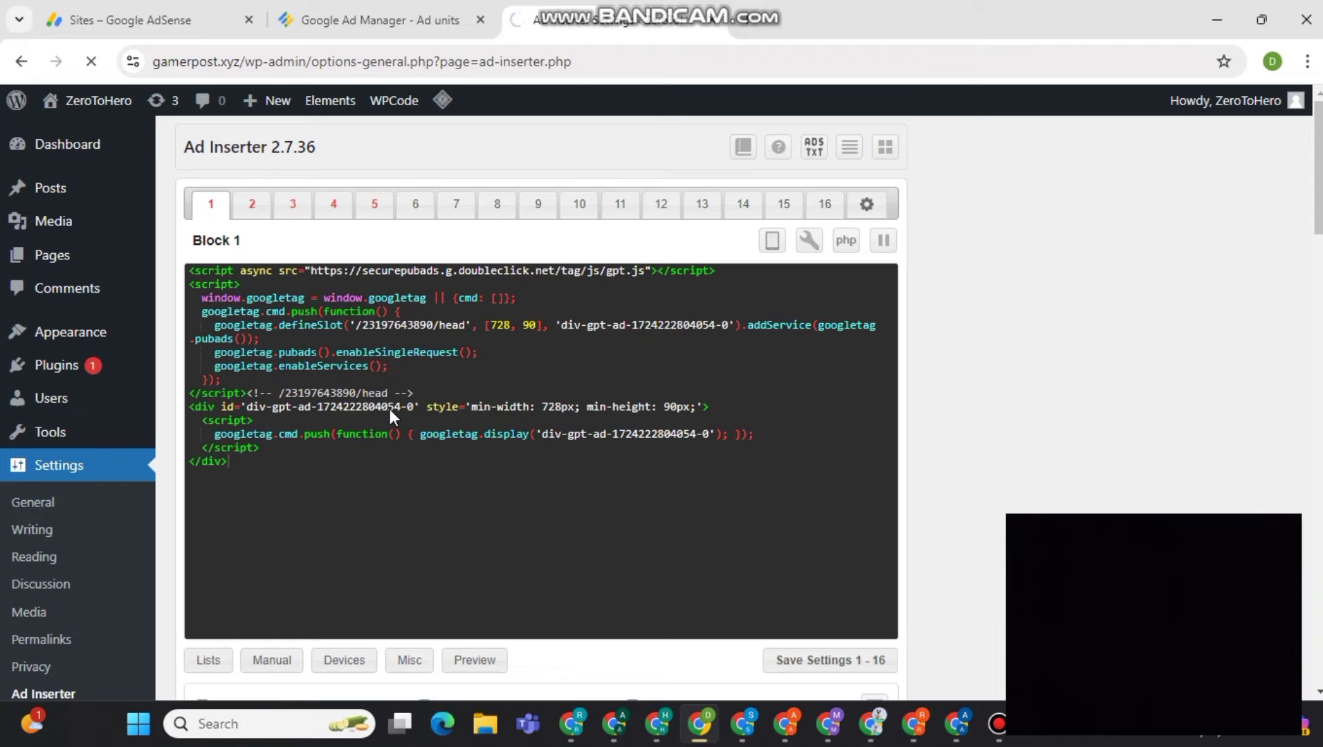
{"action": "scroll", "coordinate": [951, 287], "scroll_direction": "down", "scroll_amount": 4}
{"action": "scroll", "coordinate": [950, 287], "scroll_direction": "up", "scroll_amount": 2}
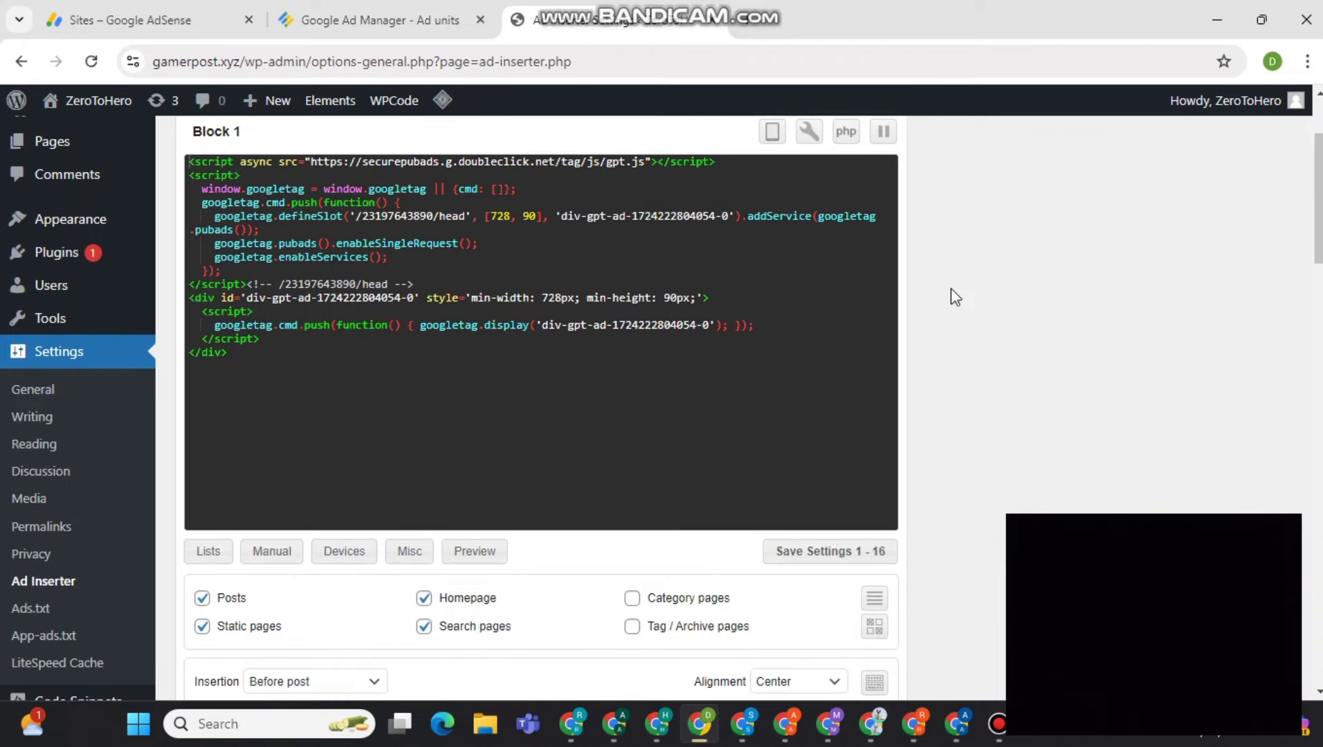
{"action": "key", "text": "ctrl+minus"}
Return to the Ad Manager ad unit list and start a new top-level ad unit with the name and code "inarticle".
{"action": "left_click", "coordinate": [391, 10]}
{"action": "scroll", "coordinate": [315, 578], "scroll_direction": "down", "scroll_amount": 6}
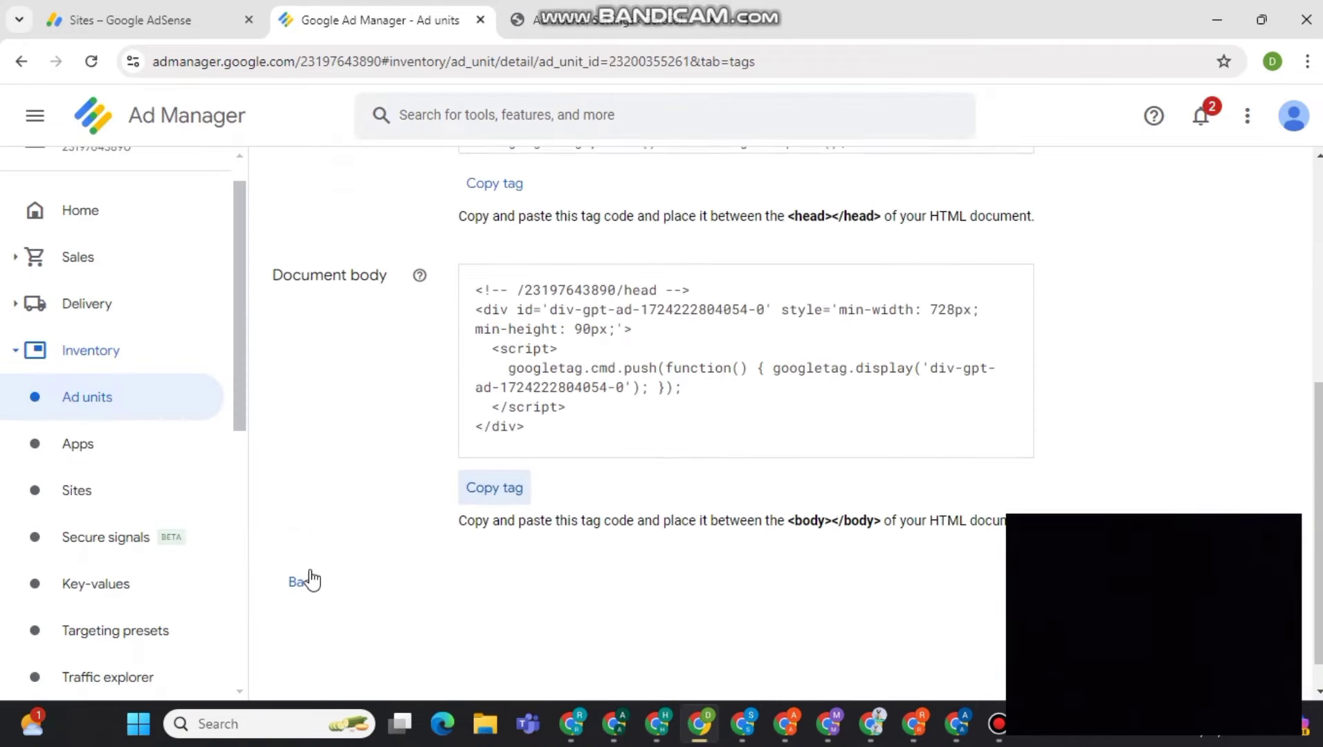
{"action": "scroll", "coordinate": [312, 580], "scroll_direction": "up", "scroll_amount": 2}
{"action": "scroll", "coordinate": [312, 580], "scroll_direction": "up", "scroll_amount": 4}
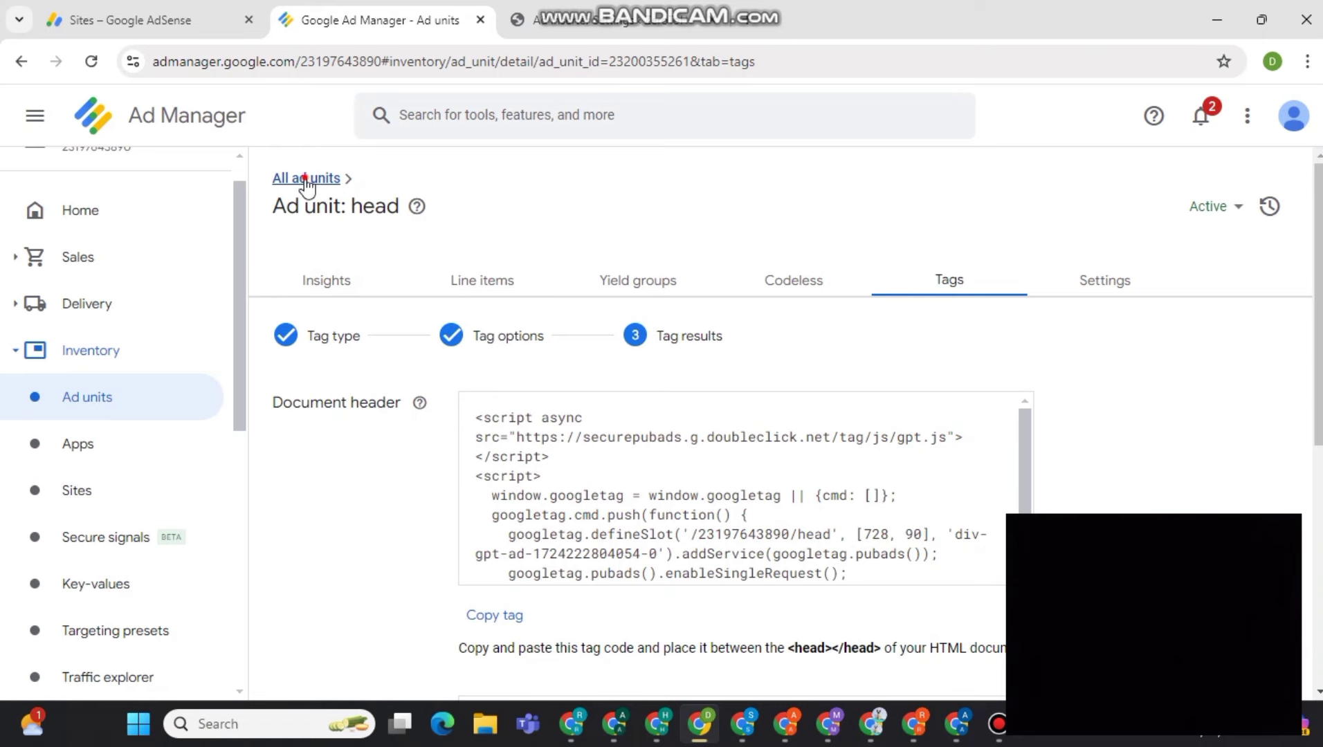
{"action": "left_click", "coordinate": [306, 180]}
{"action": "left_click", "coordinate": [342, 298]}
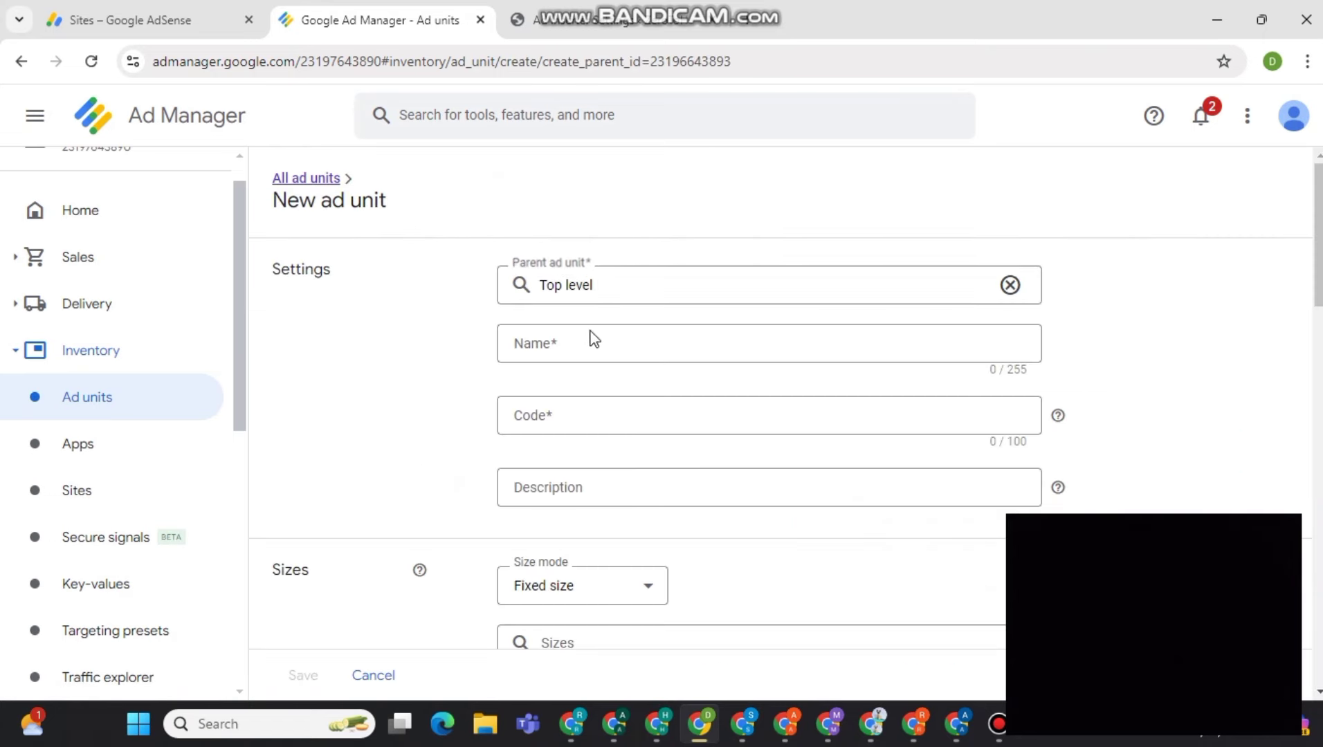
{"action": "left_click", "coordinate": [597, 343]}
{"action": "type", "text": "inarticl"}
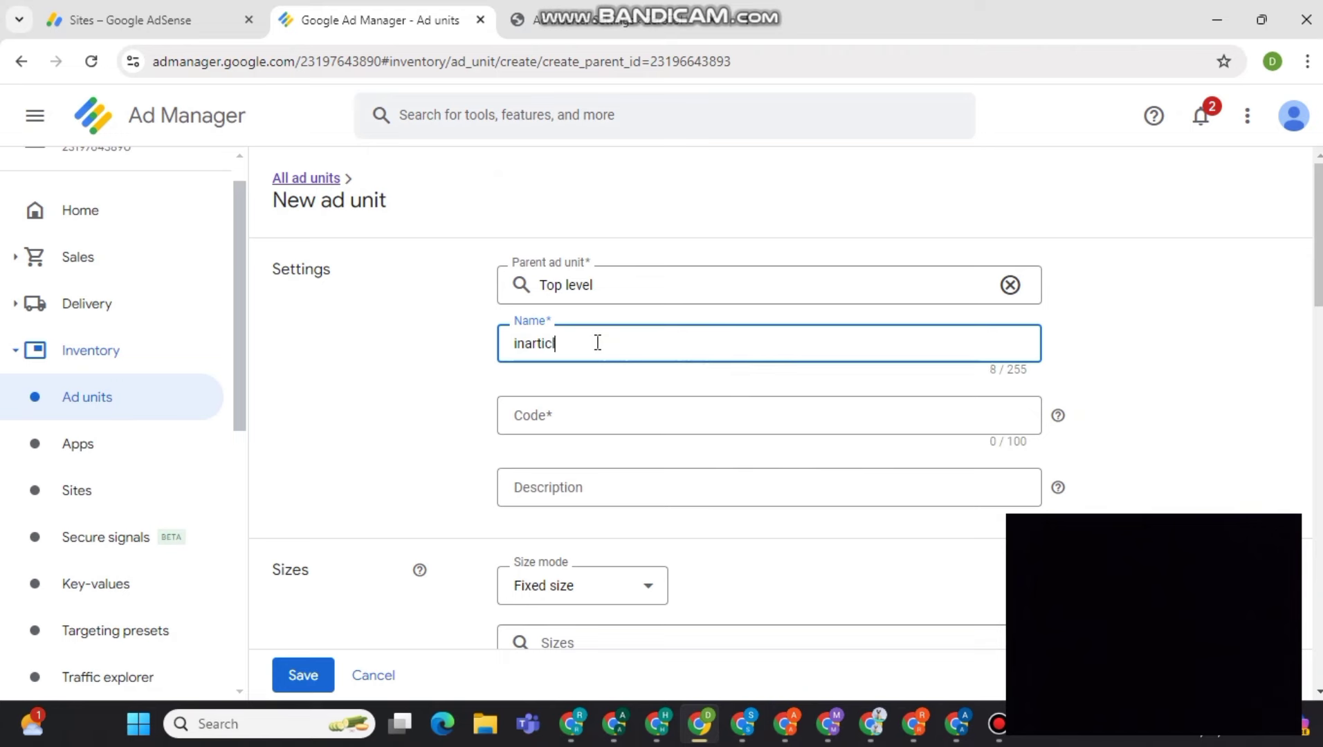
{"action": "type", "text": "e"}
{"action": "key", "text": "Tab"}
{"action": "type", "text": "a"}
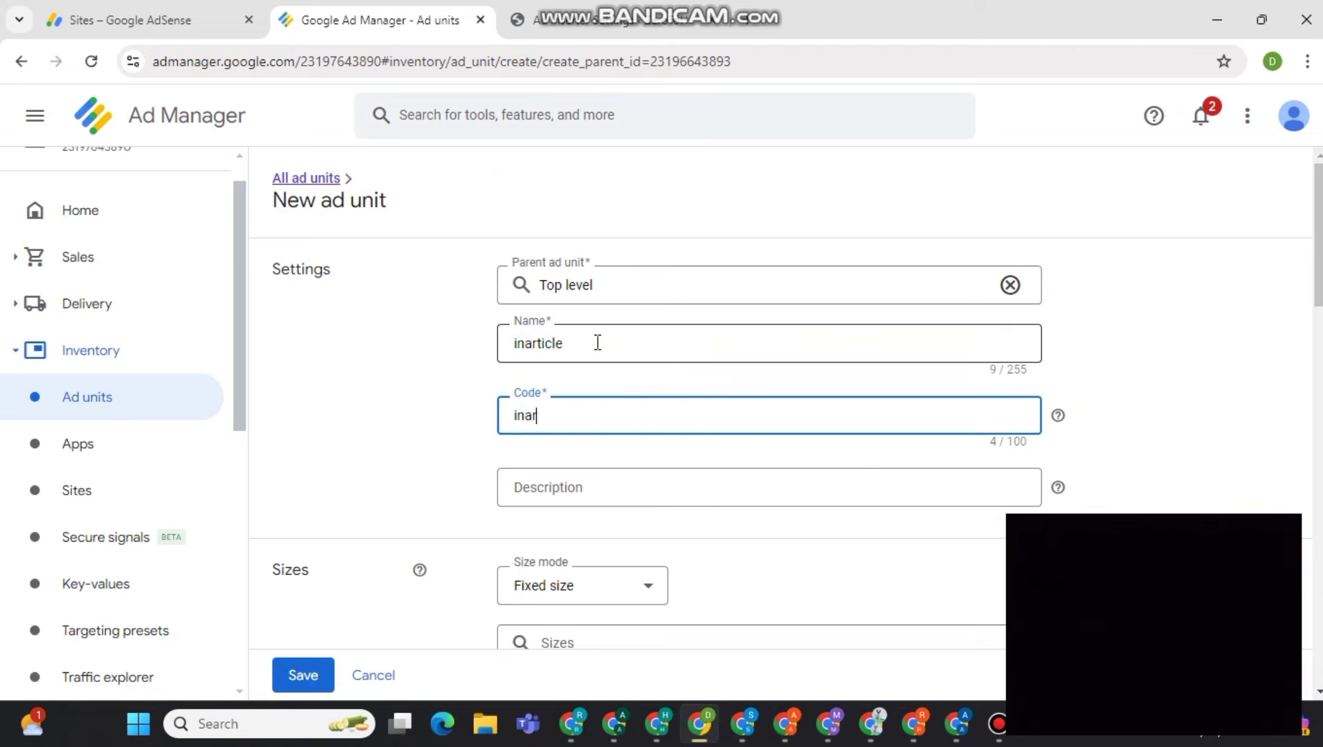
Add the fixed size 250x250 (Square) to the inarticle ad unit.
{"action": "scroll", "coordinate": [598, 343], "scroll_direction": "down", "scroll_amount": 2}
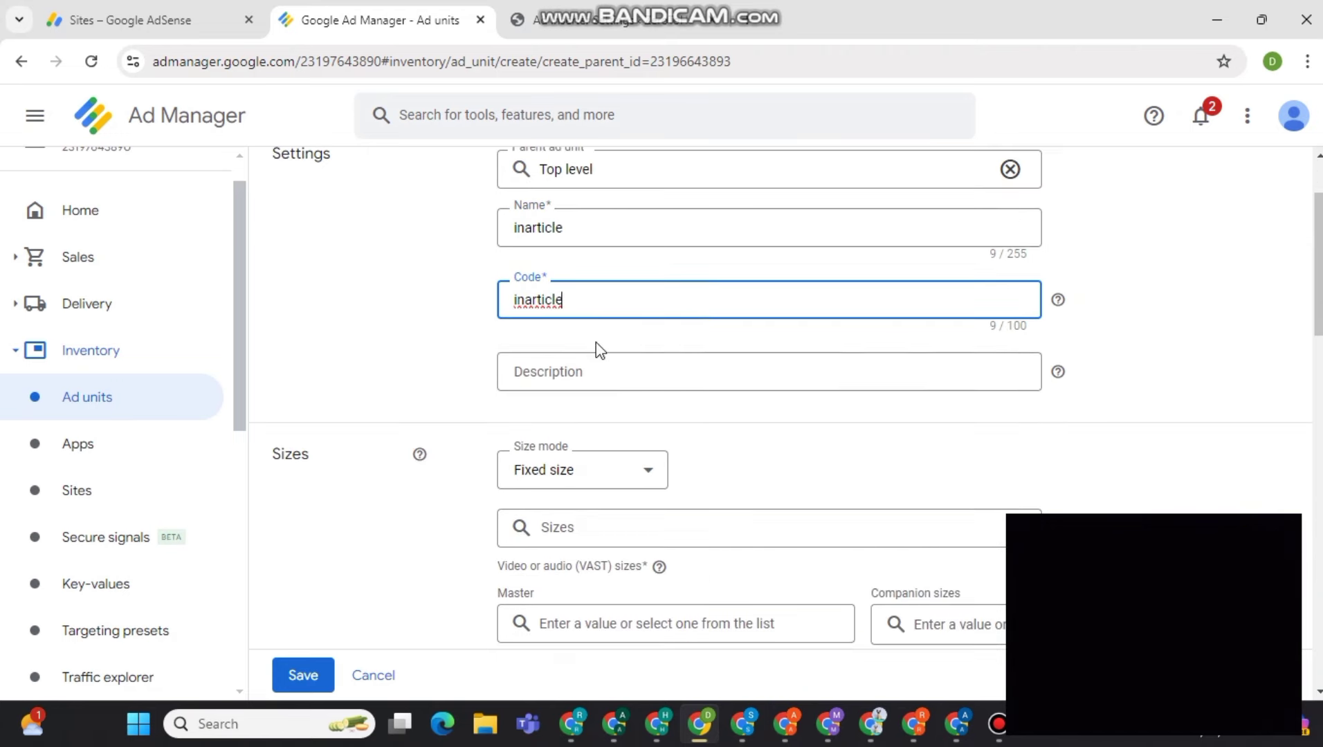
{"action": "left_click", "coordinate": [608, 521]}
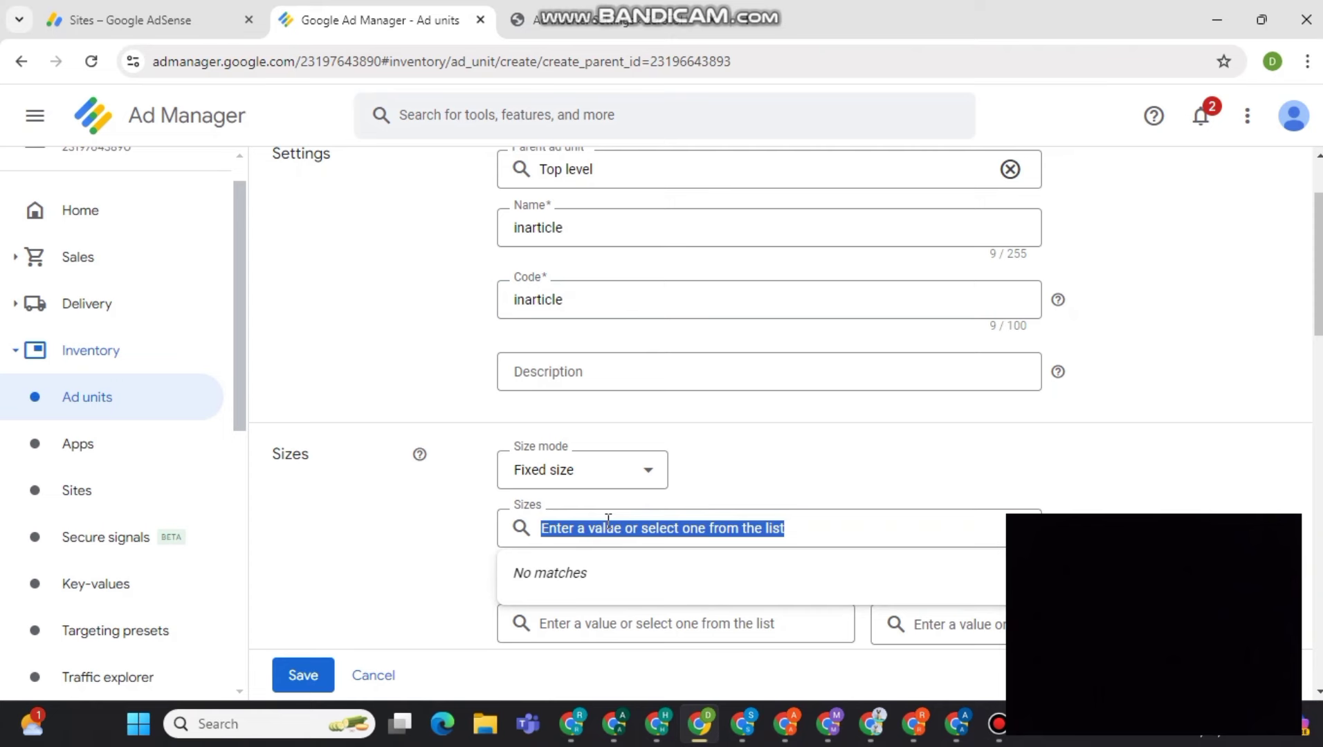
{"action": "left_click", "coordinate": [786, 539]}
{"action": "type", "text": "5"}
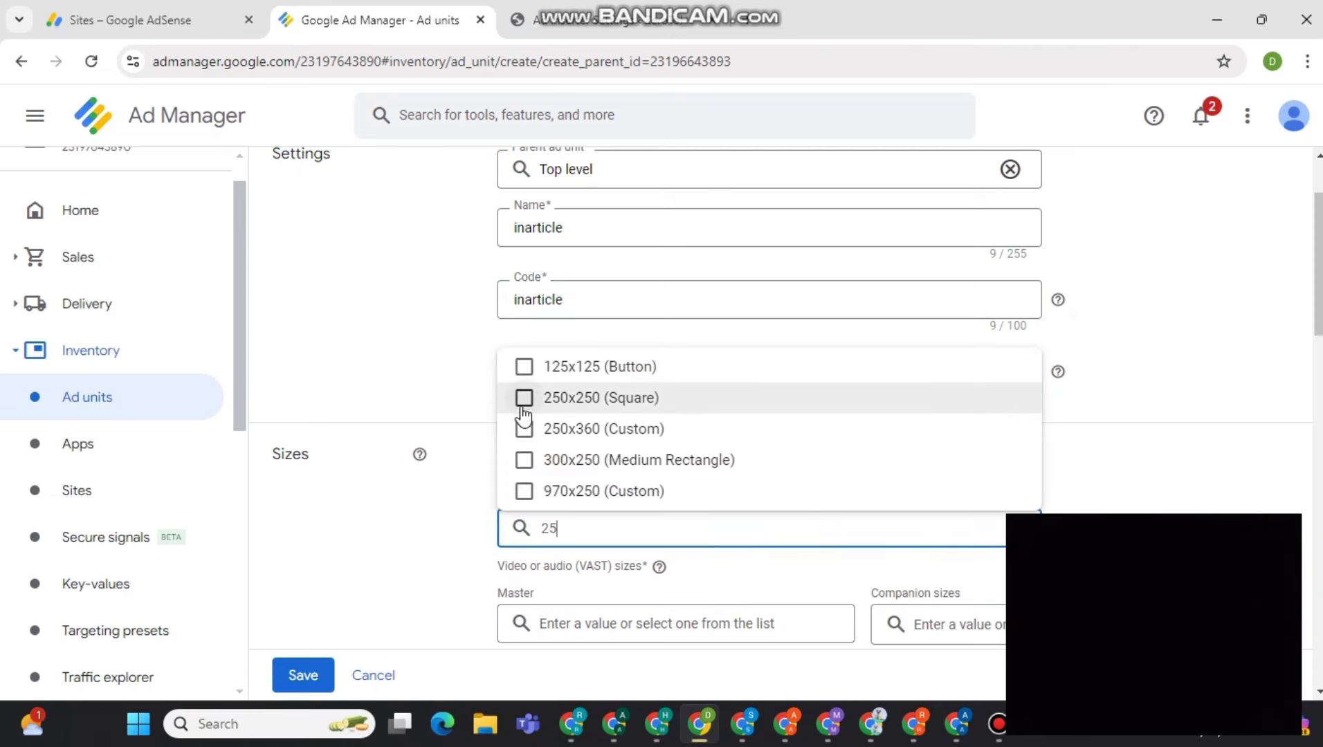
{"action": "left_click", "coordinate": [523, 398]}
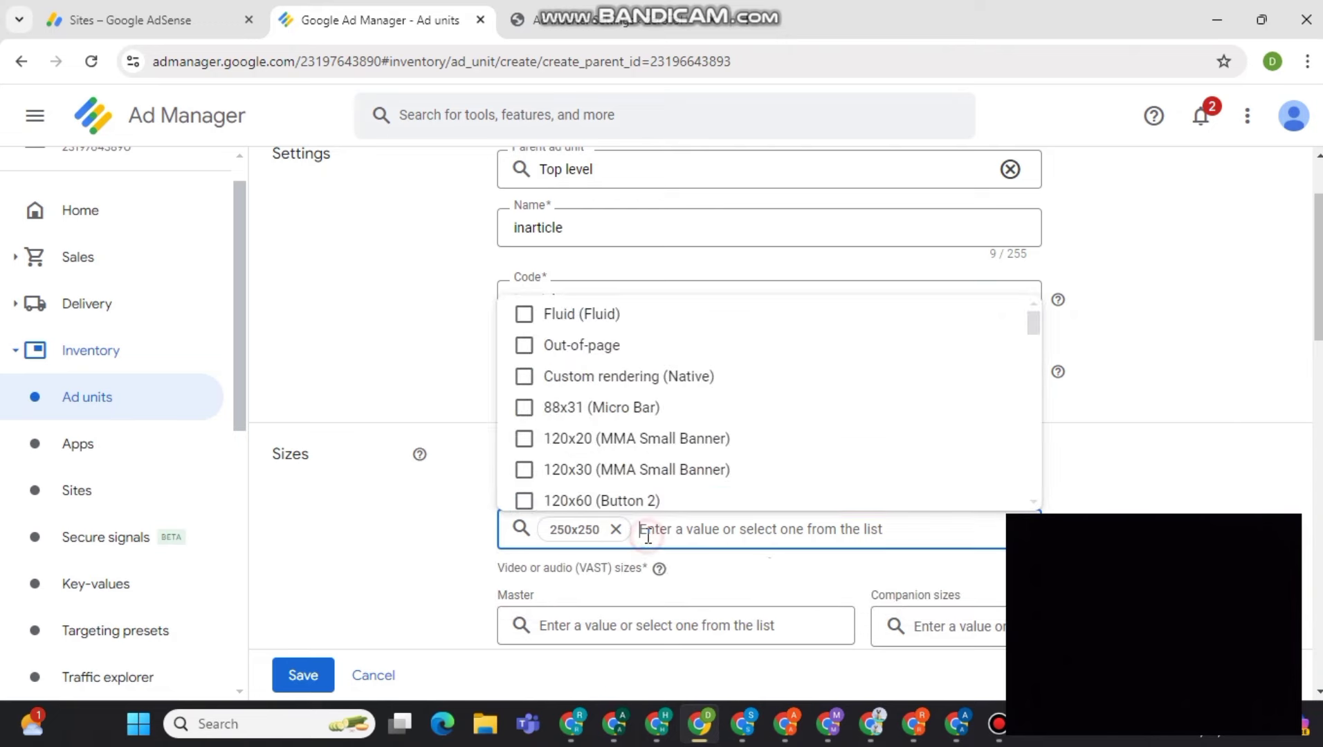
Add the size 250x360 (Custom) to the inarticle ad unit and save the ad unit.
{"action": "type", "text": "25"}
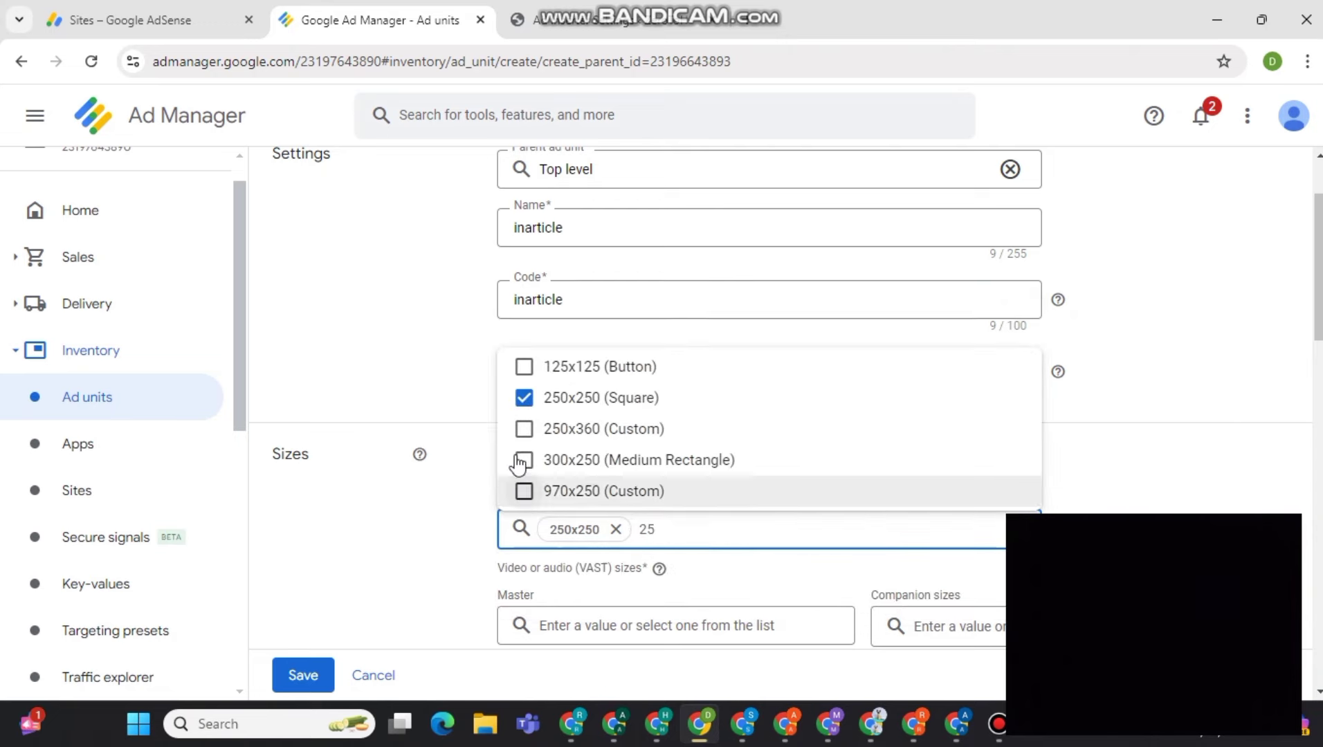
{"action": "left_click", "coordinate": [524, 427]}
{"action": "scroll", "coordinate": [482, 566], "scroll_direction": "down", "scroll_amount": 15}
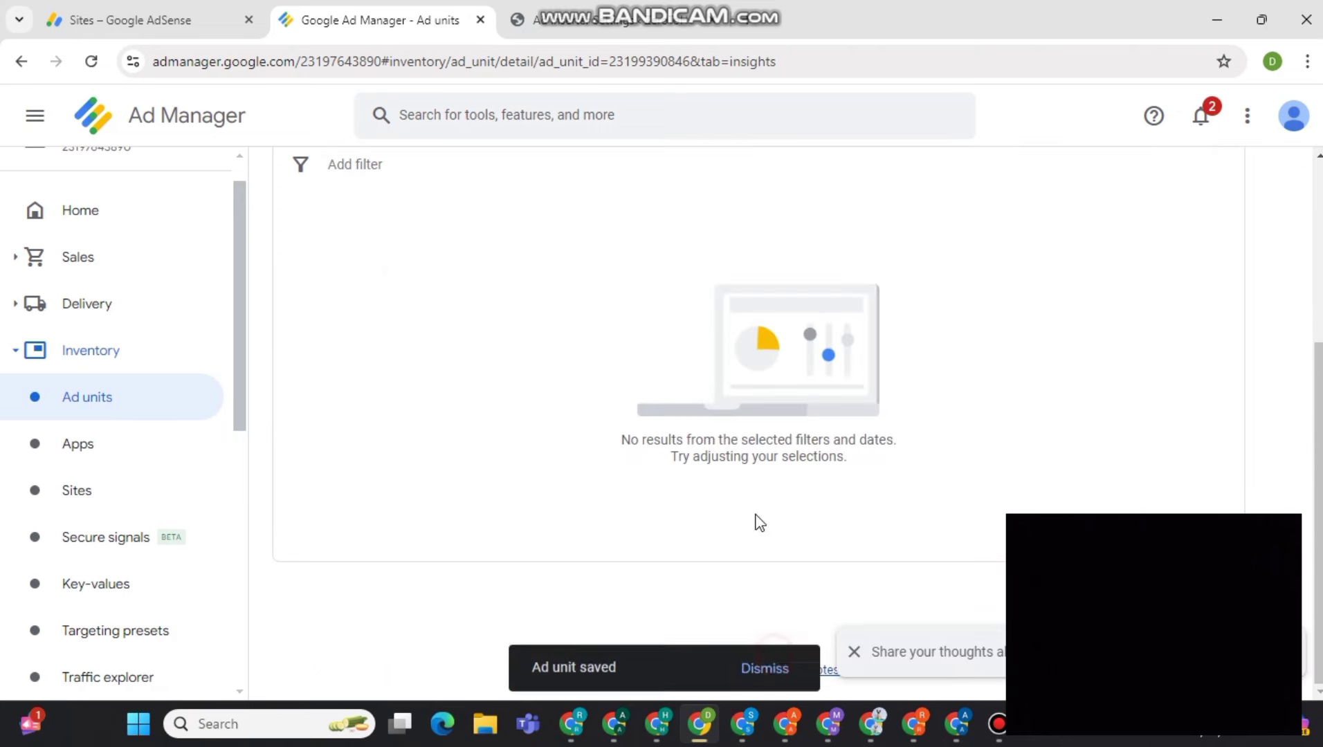
Generate Google Publisher Tag code for the inarticle ad unit with single request disabled and live traffic enabled.
{"action": "left_click", "coordinate": [951, 282]}
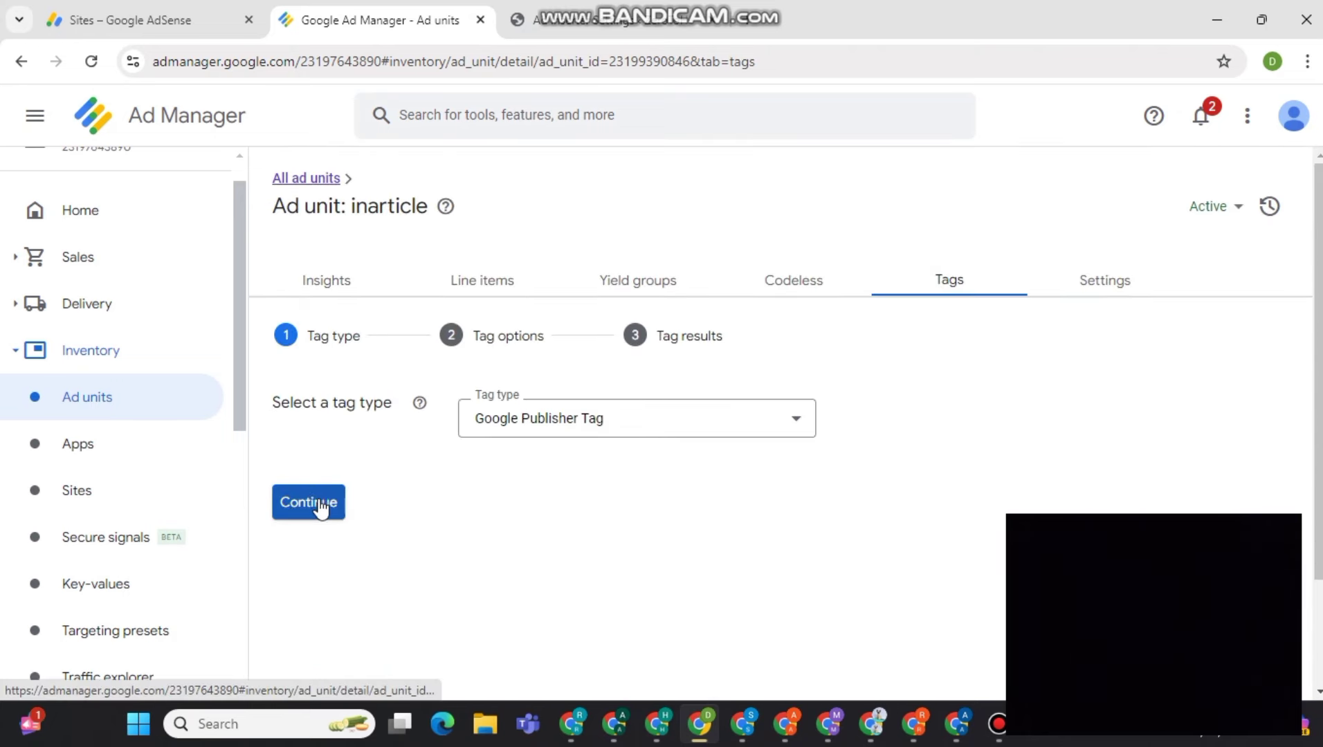
{"action": "left_click", "coordinate": [316, 502]}
{"action": "scroll", "coordinate": [623, 456], "scroll_direction": "down", "scroll_amount": 2}
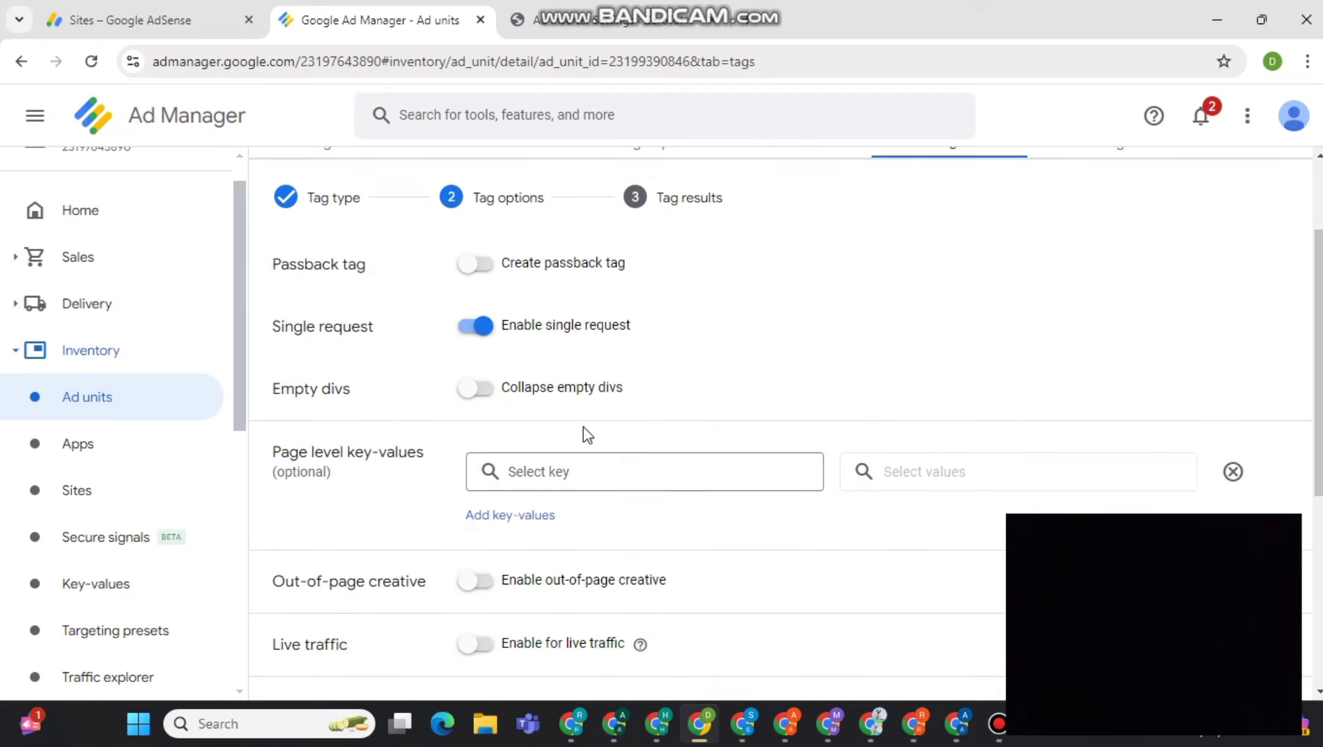
{"action": "left_click", "coordinate": [485, 332]}
{"action": "scroll", "coordinate": [519, 442], "scroll_direction": "down", "scroll_amount": 4}
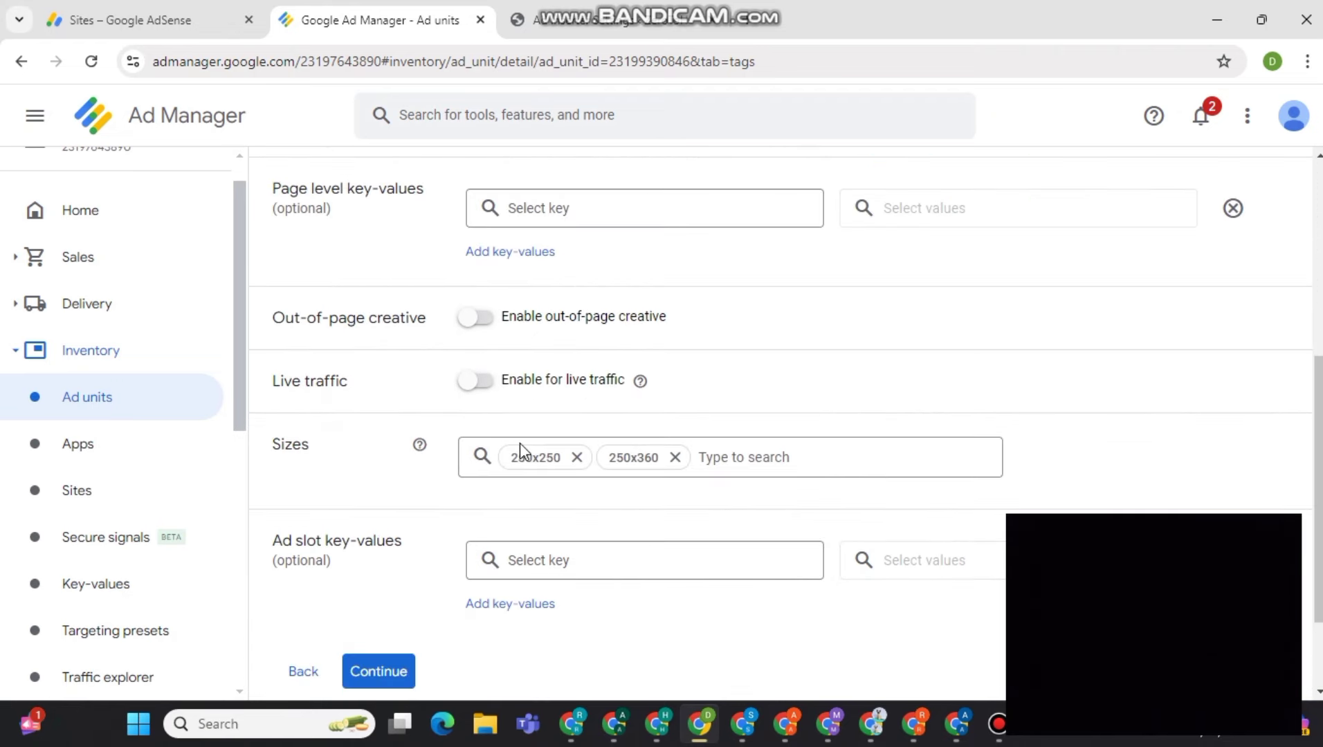
{"action": "left_click", "coordinate": [474, 385]}
{"action": "scroll", "coordinate": [437, 596], "scroll_direction": "down", "scroll_amount": 2}
{"action": "left_click", "coordinate": [377, 544]}
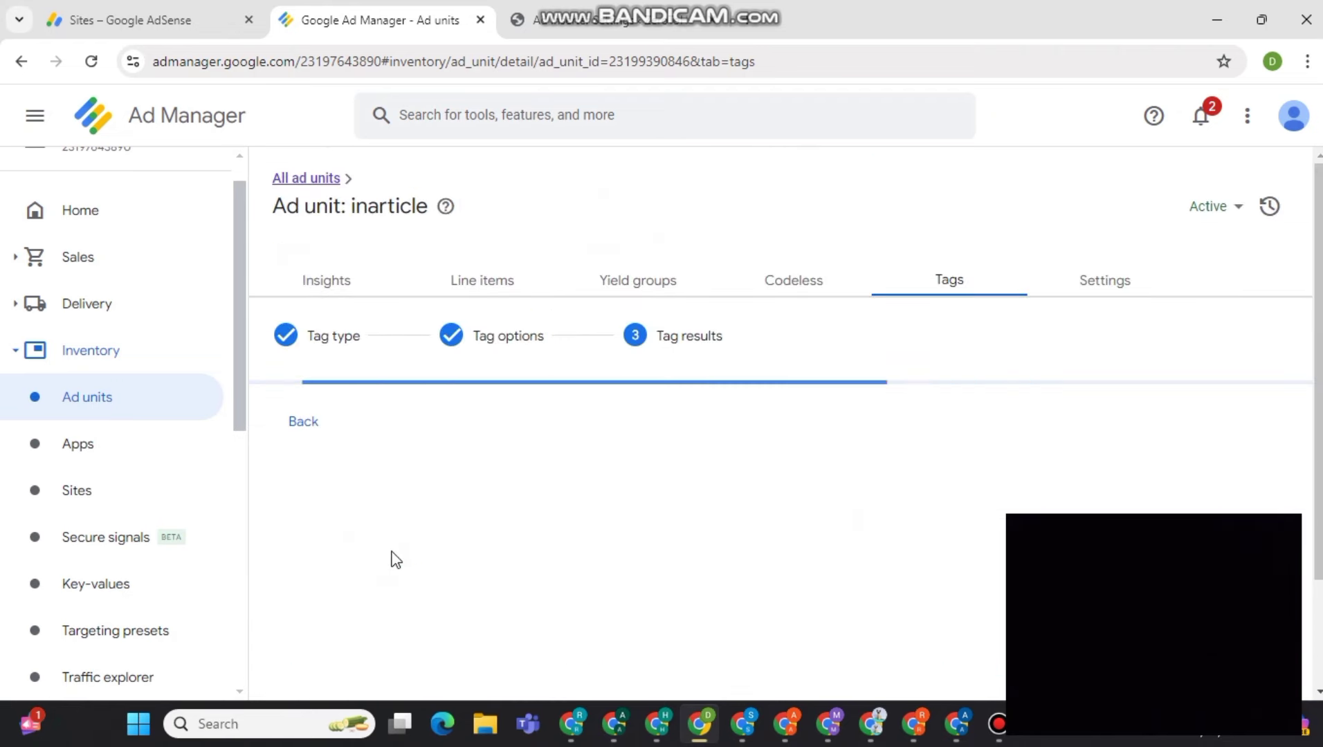
Copy the inarticle ad unit's document header tag and replace the Block 2 code in Ad Inserter with it.
{"action": "scroll", "coordinate": [415, 484], "scroll_direction": "down", "scroll_amount": 2}
{"action": "left_click", "coordinate": [492, 346]}
{"action": "key", "text": "ctrl+Tab"}
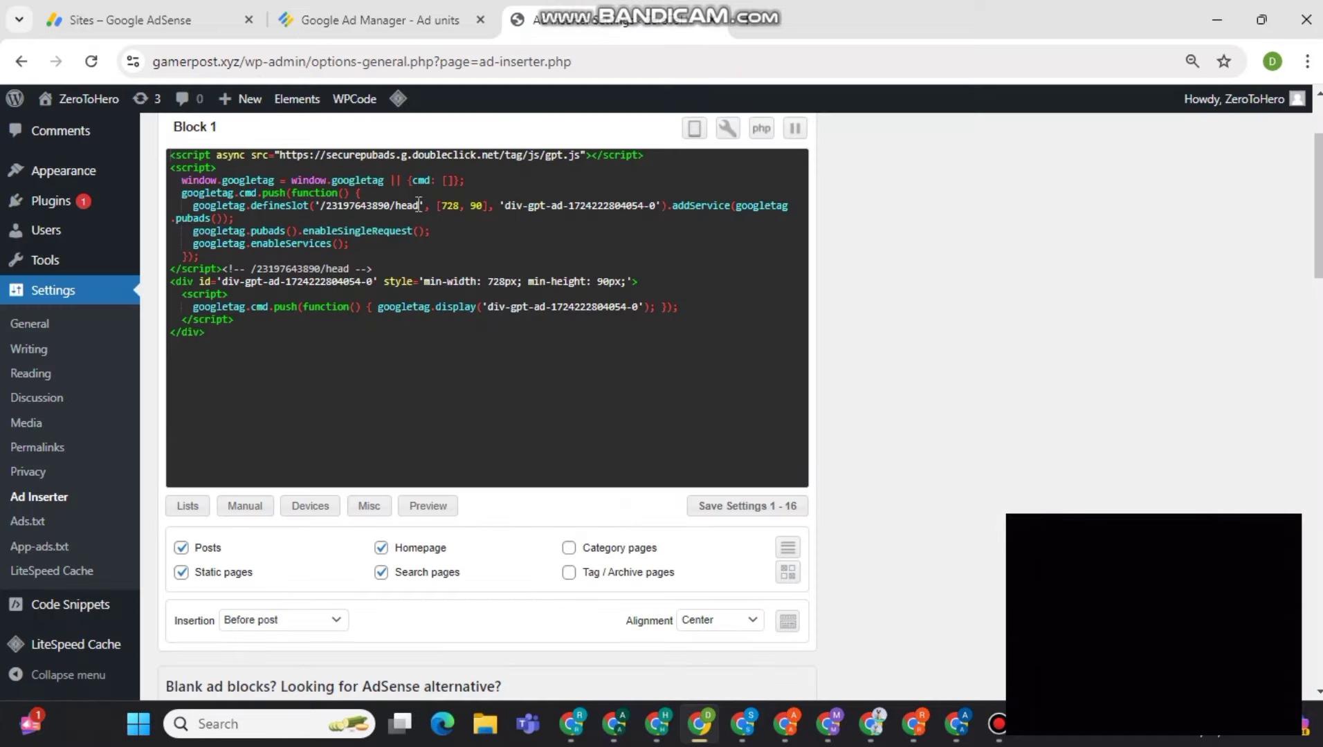
{"action": "scroll", "coordinate": [351, 302], "scroll_direction": "up", "scroll_amount": 2}
{"action": "key", "text": "ctrl+minus"}
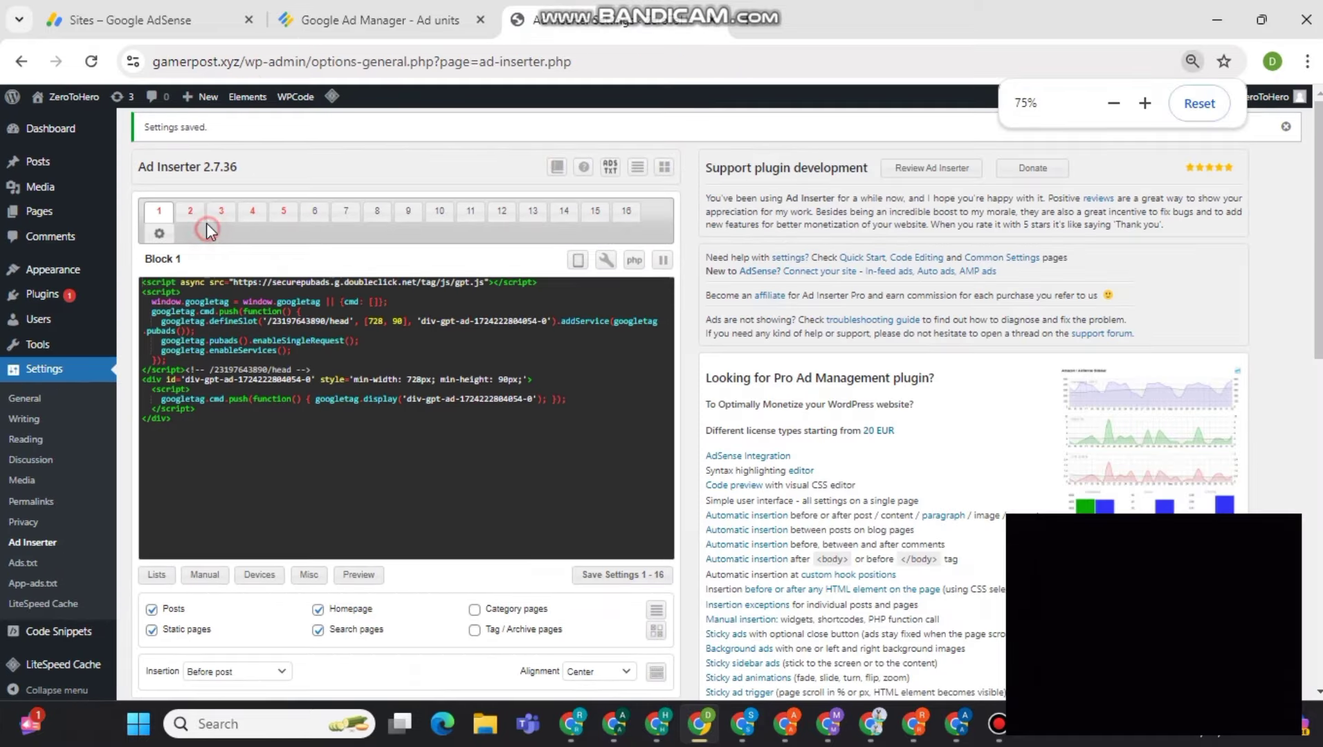
{"action": "key", "text": "ctrl+minus"}
{"action": "left_click", "coordinate": [186, 225]}
{"action": "key", "text": "ctrl+a"}
{"action": "key", "text": "ctrl+v"}
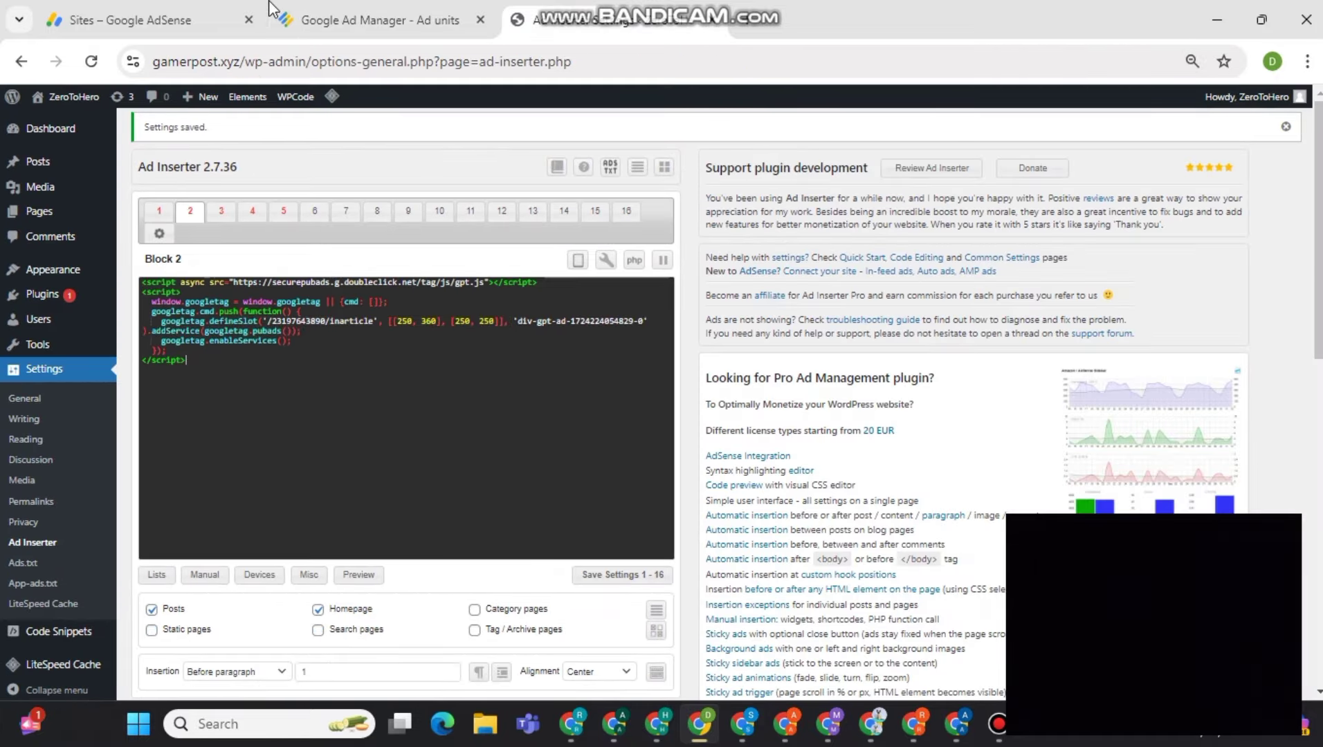
Copy the inarticle document body tag from Ad Manager and append it to the Block 2 code in Ad Inserter.
{"action": "key", "text": "ctrl+shift+Tab"}
{"action": "left_click", "coordinate": [494, 651]}
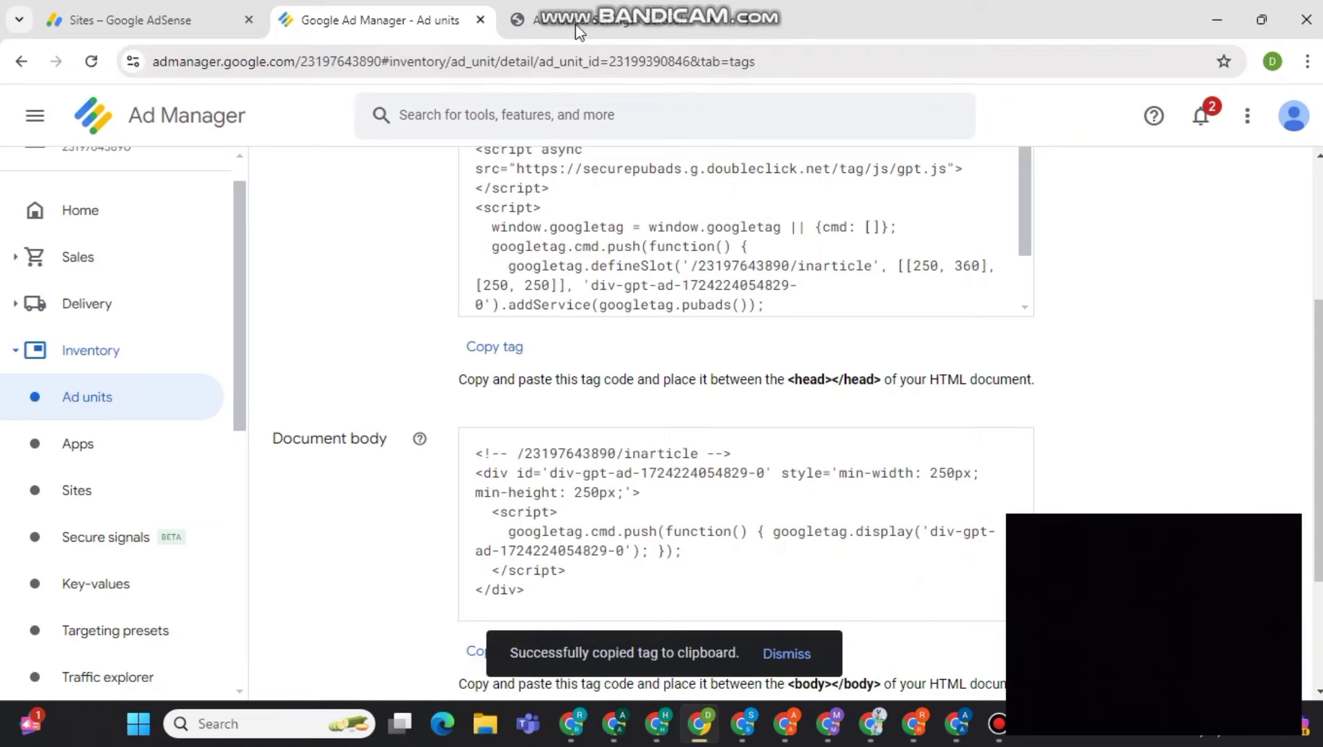
{"action": "key", "text": "ctrl+Tab"}
{"action": "key", "text": "ctrl+v"}
Enable Block 2 on static pages and search pages, set its insertion to Before content, and save the settings.
{"action": "scroll", "coordinate": [291, 429], "scroll_direction": "down", "scroll_amount": 2}
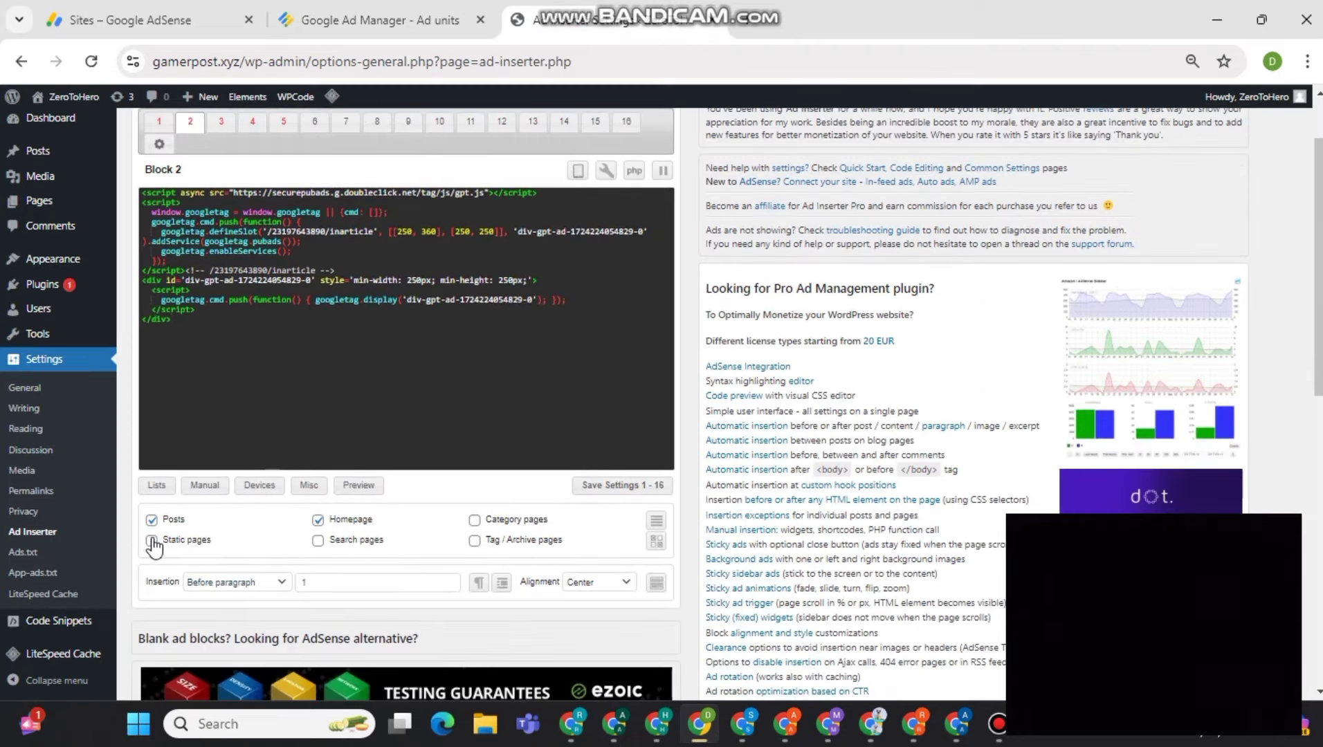
{"action": "left_click", "coordinate": [152, 540]}
{"action": "left_click", "coordinate": [318, 540]}
{"action": "left_click", "coordinate": [266, 582]}
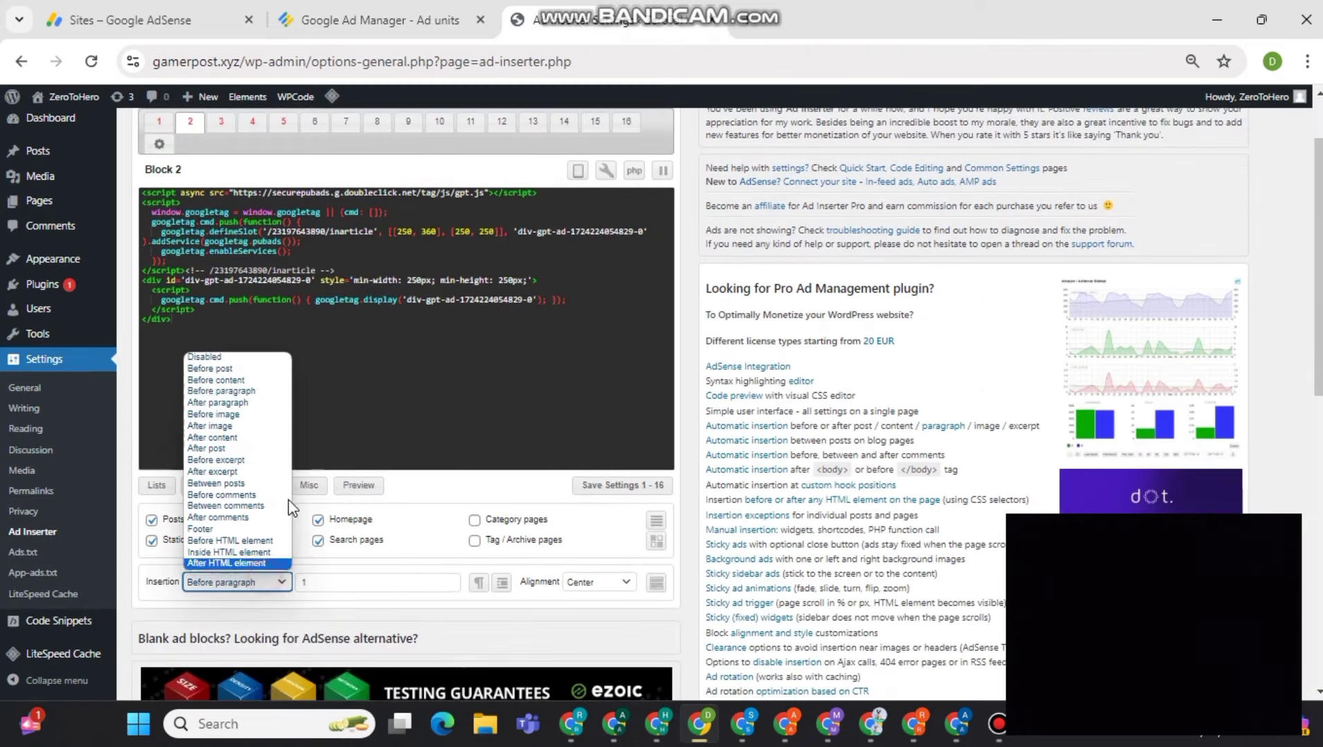
{"action": "left_click", "coordinate": [228, 381]}
{"action": "left_click", "coordinate": [607, 487]}
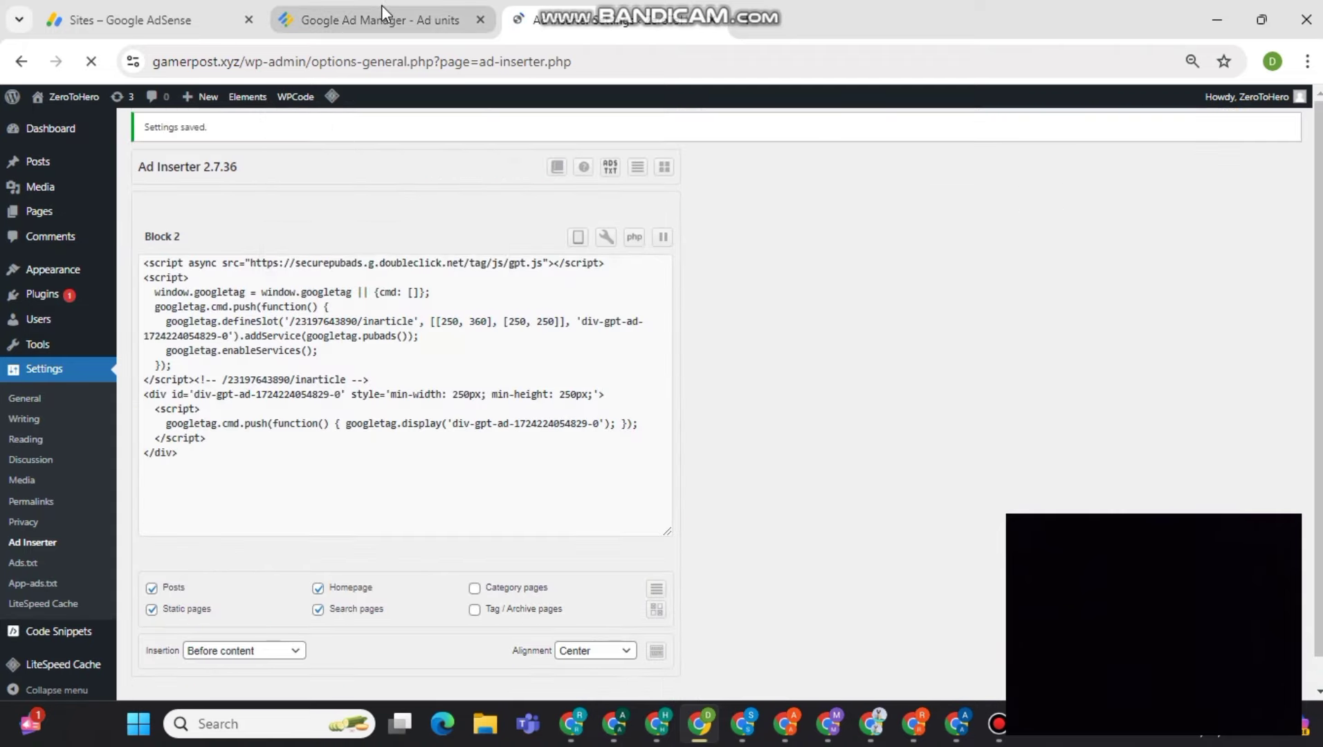
Copy the inarticle document header tag from Ad Manager again and replace the Block 3 code in Ad Inserter with it.
{"action": "left_click", "coordinate": [381, 19]}
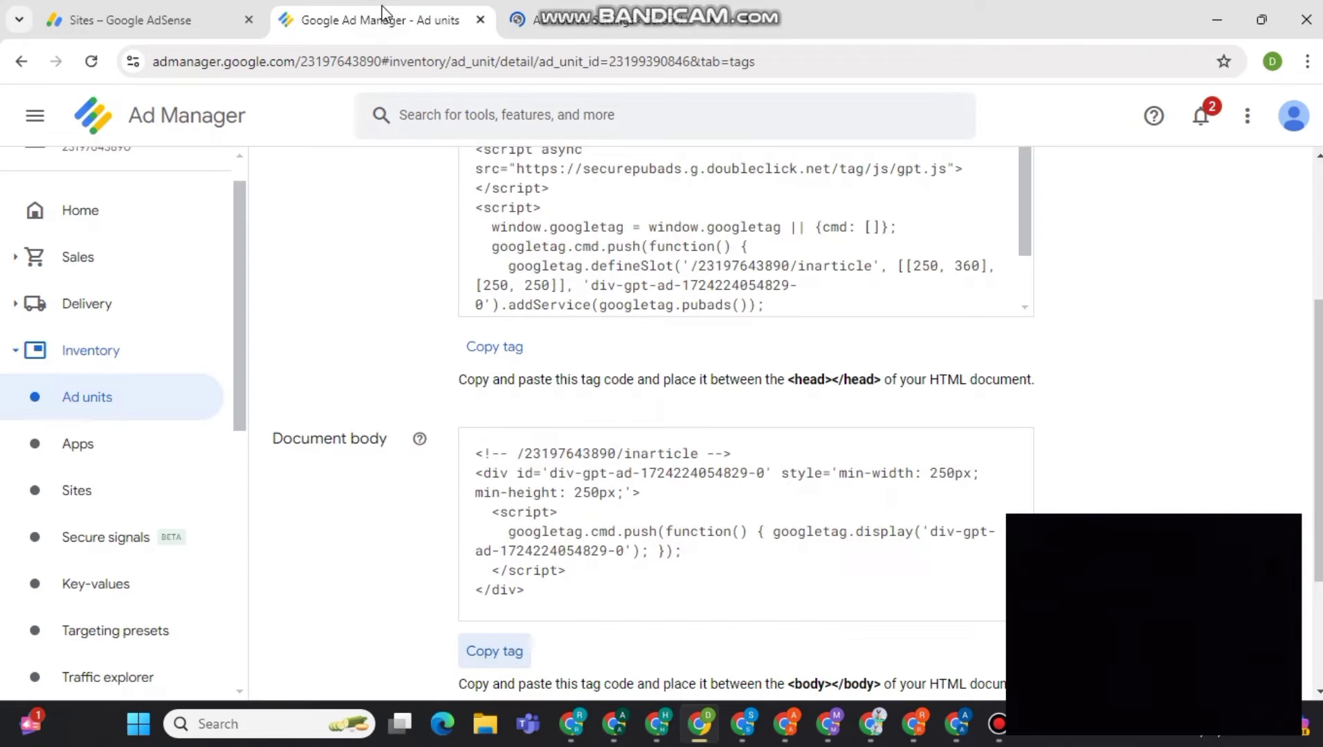
{"action": "left_click", "coordinate": [509, 356]}
{"action": "key", "text": "ctrl+Tab"}
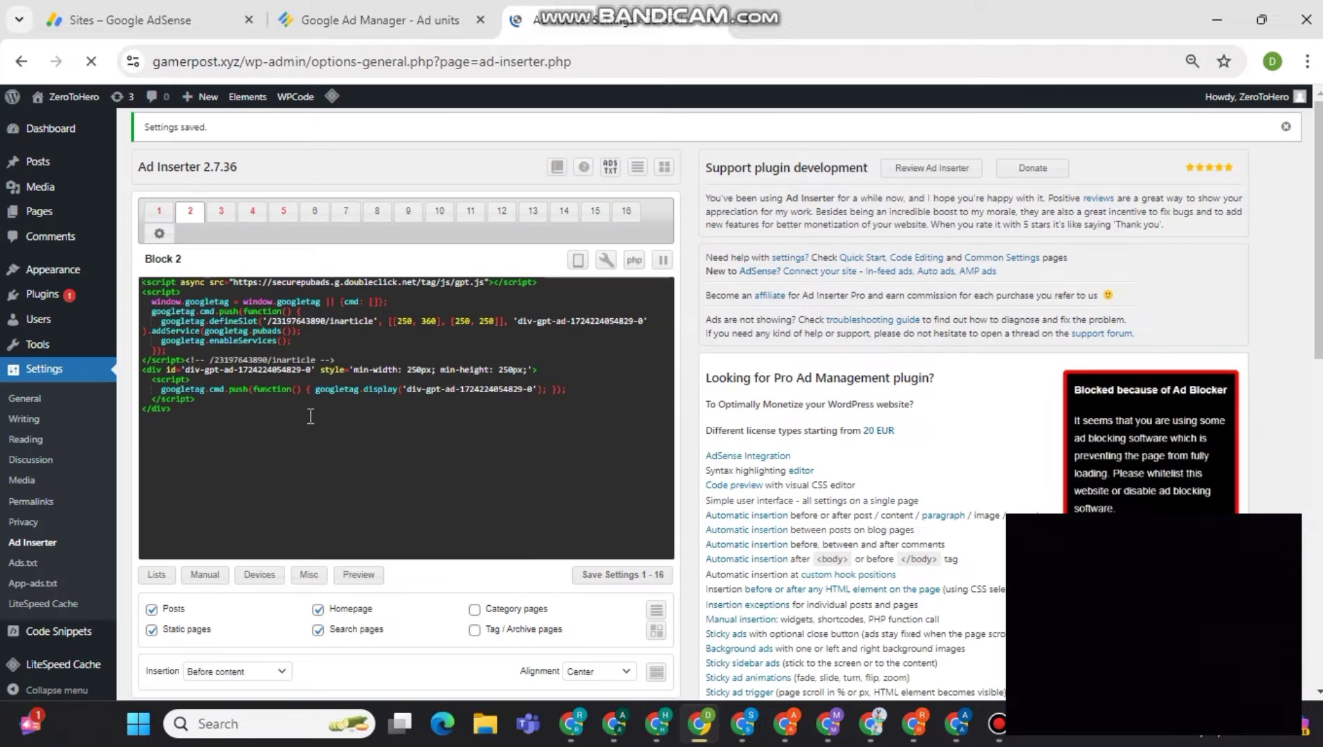
{"action": "left_click", "coordinate": [222, 211]}
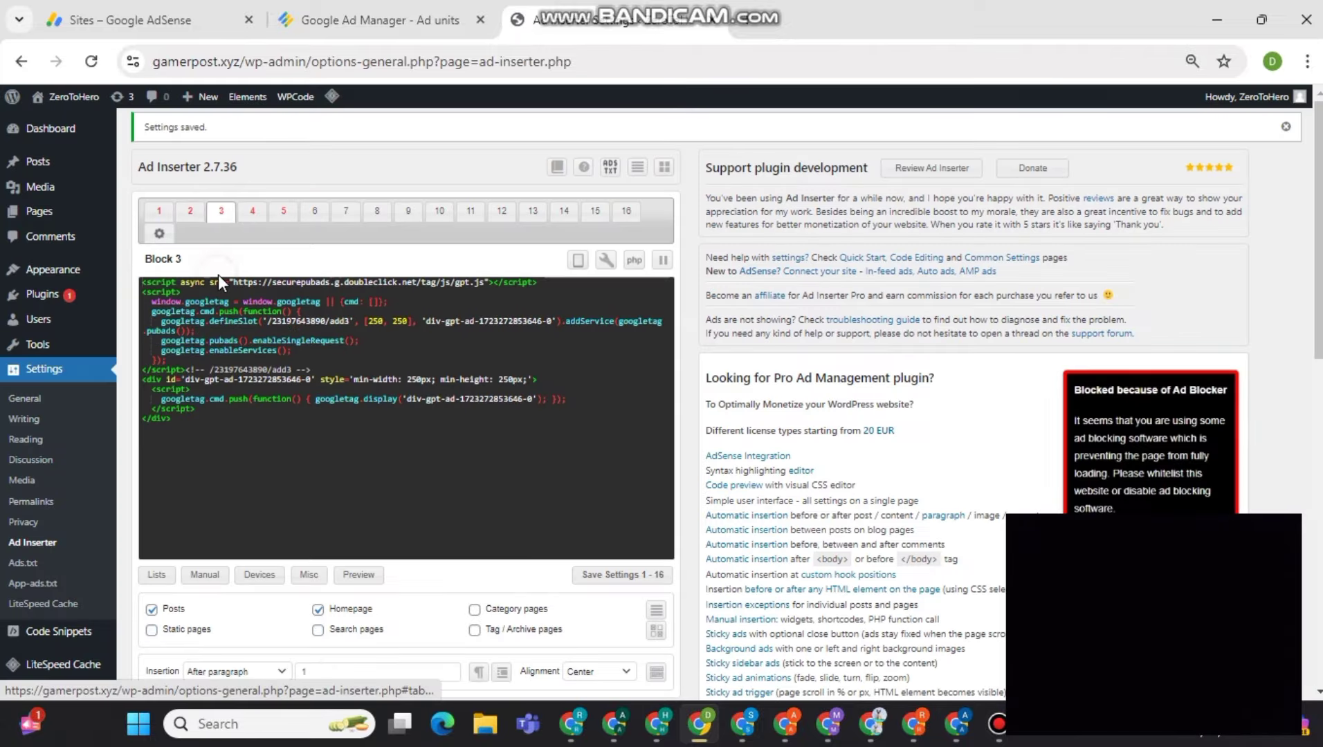
{"action": "left_click_drag", "start_coordinate": [218, 275], "coordinate": [218, 338]}
{"action": "left_click", "coordinate": [217, 339]}
{"action": "key", "text": "ctrl+a"}
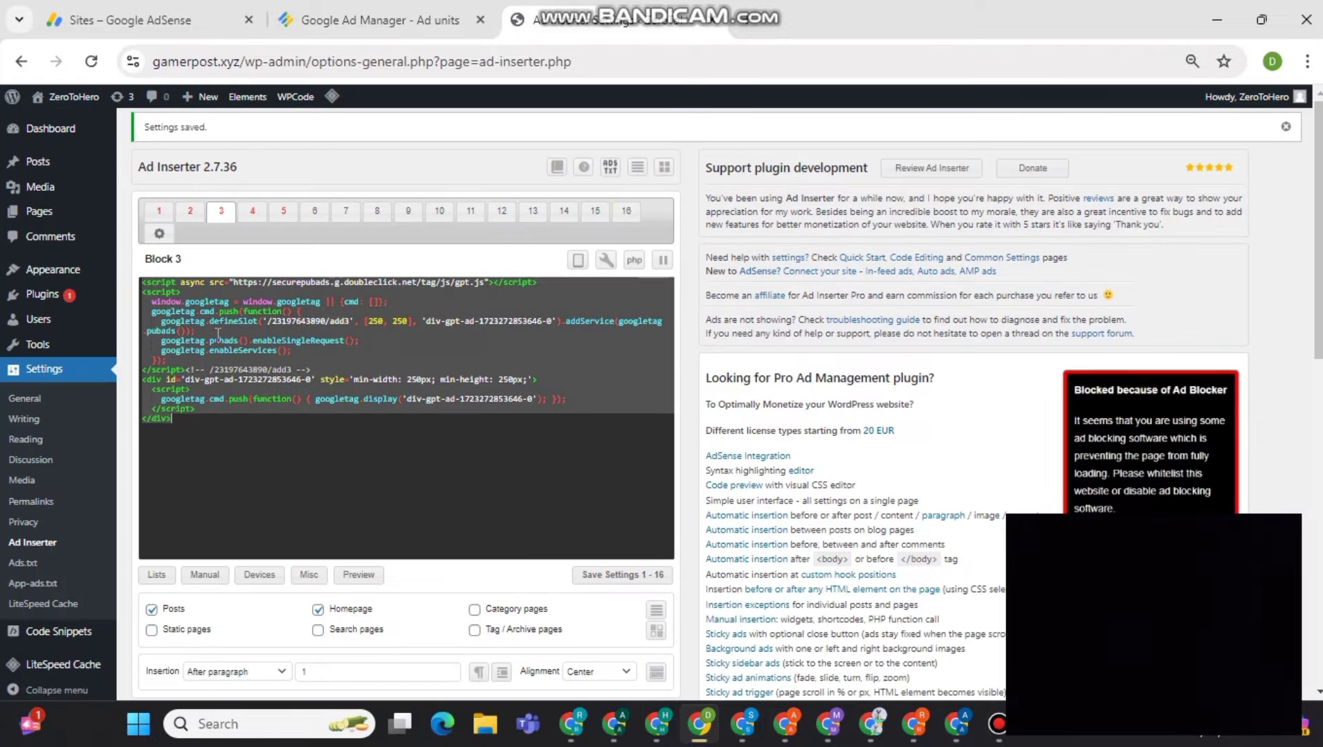
{"action": "key", "text": "ctrl+v"}
Copy the inarticle document body tag from Ad Manager and append it to the Block 3 code in Ad Inserter.
{"action": "left_click", "coordinate": [381, 19]}
{"action": "left_click", "coordinate": [494, 651]}
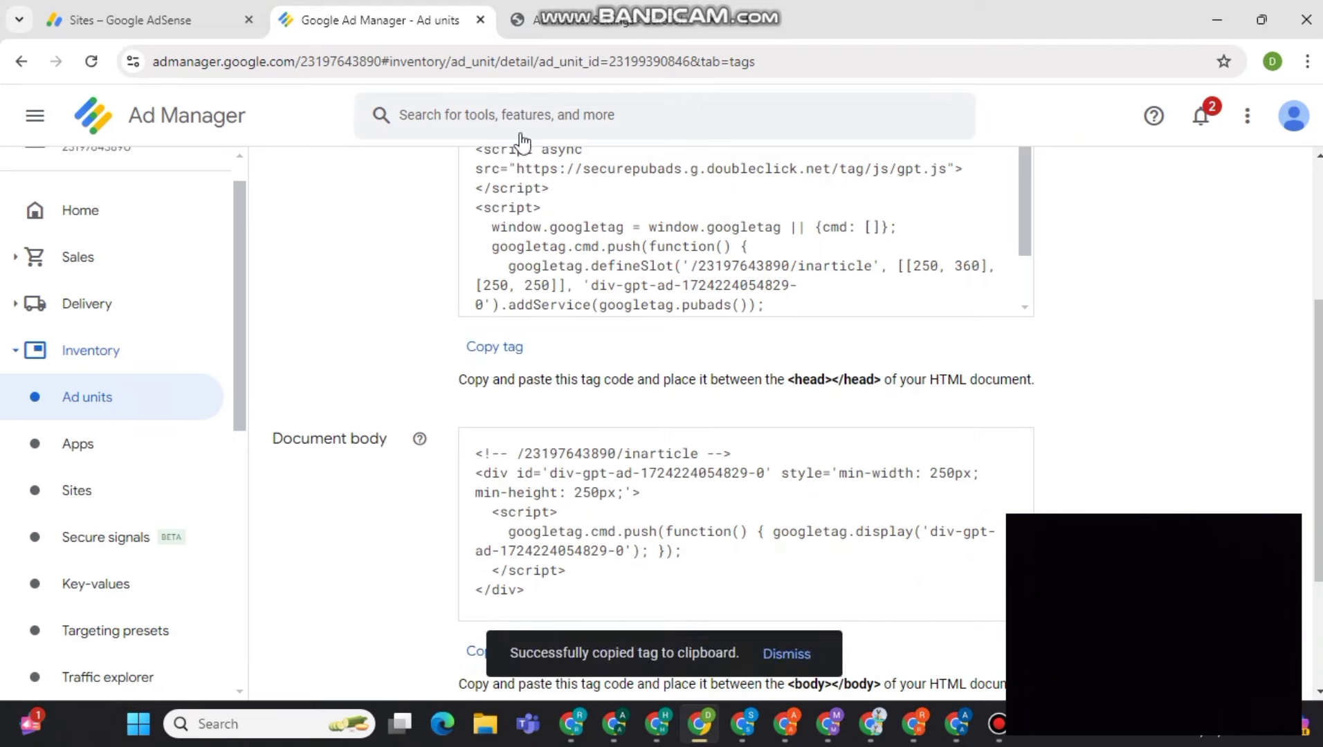
{"action": "left_click", "coordinate": [553, 19]}
{"action": "key", "text": "ctrl+v"}
Set Block 3's insertion to Before post, enable it on static pages and search pages, and save the settings.
{"action": "scroll", "coordinate": [286, 475], "scroll_direction": "down", "scroll_amount": 3}
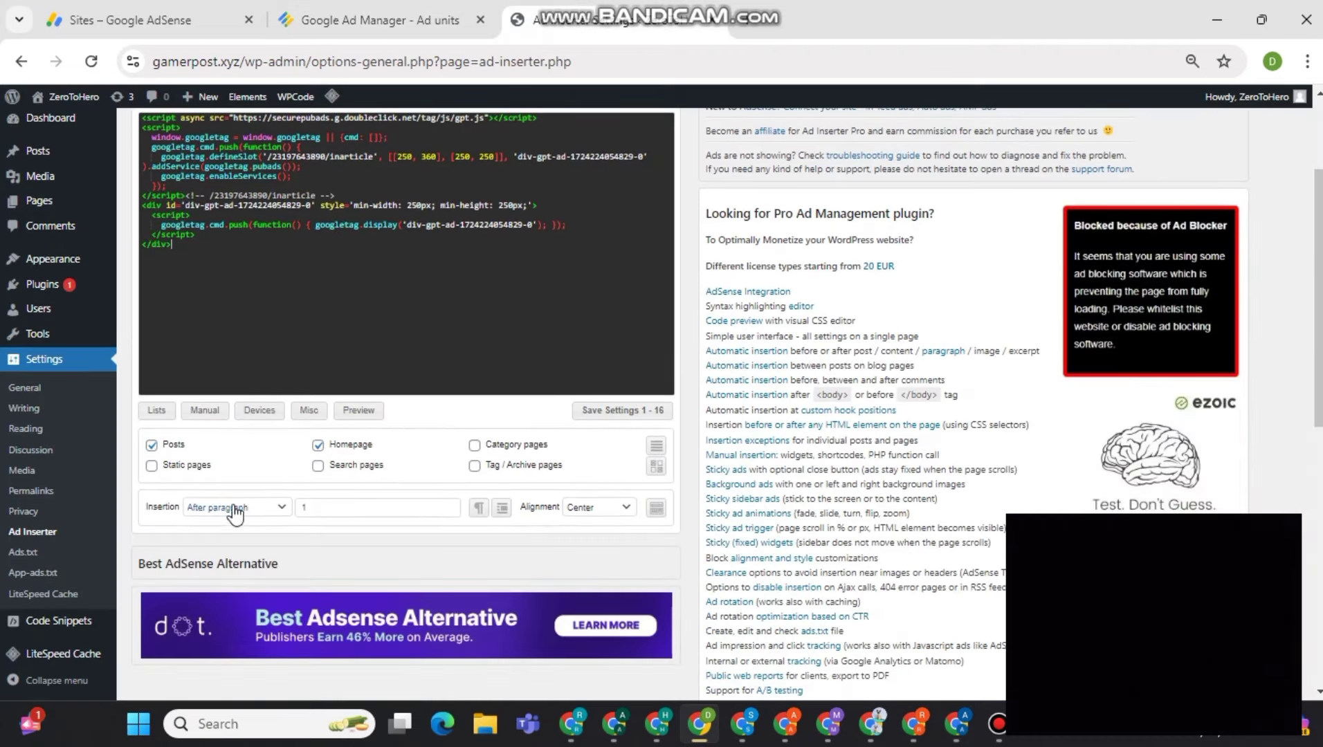
{"action": "left_click", "coordinate": [231, 509]}
{"action": "left_click", "coordinate": [220, 294]}
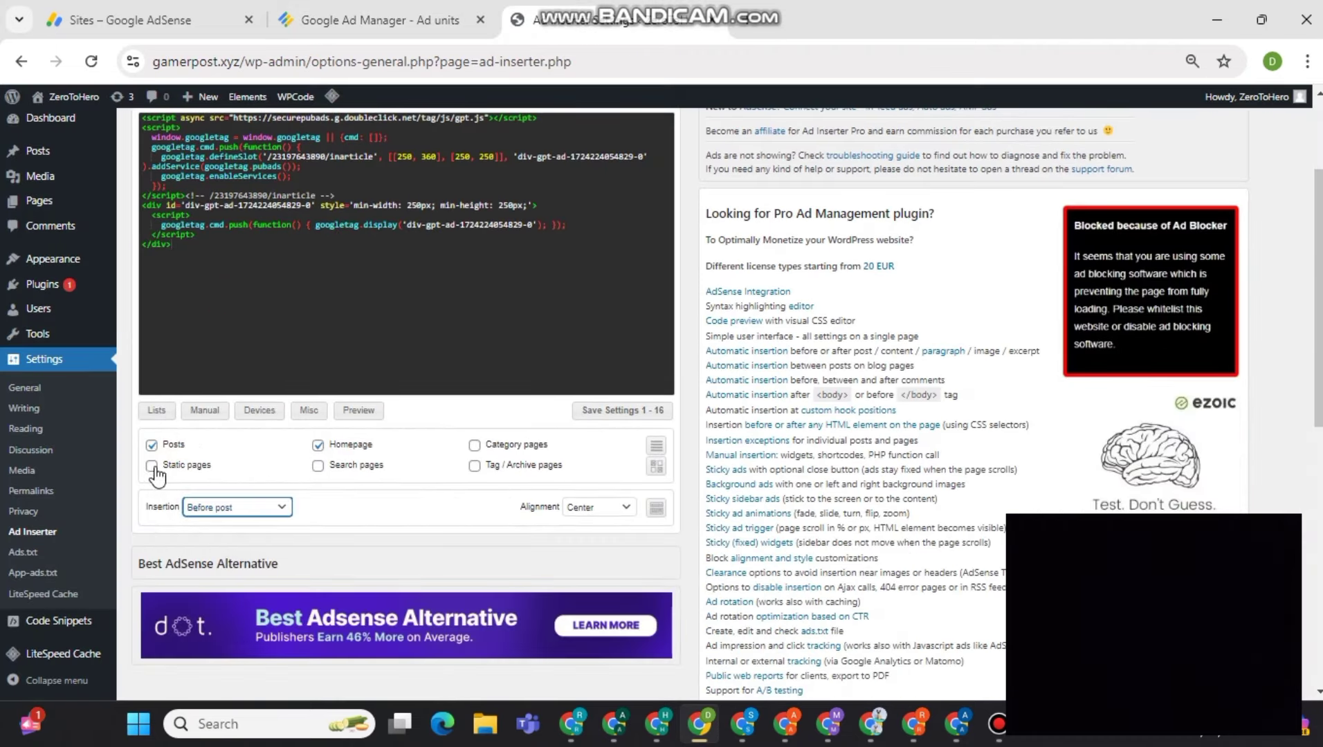
{"action": "left_click", "coordinate": [152, 466]}
{"action": "left_click", "coordinate": [277, 509]}
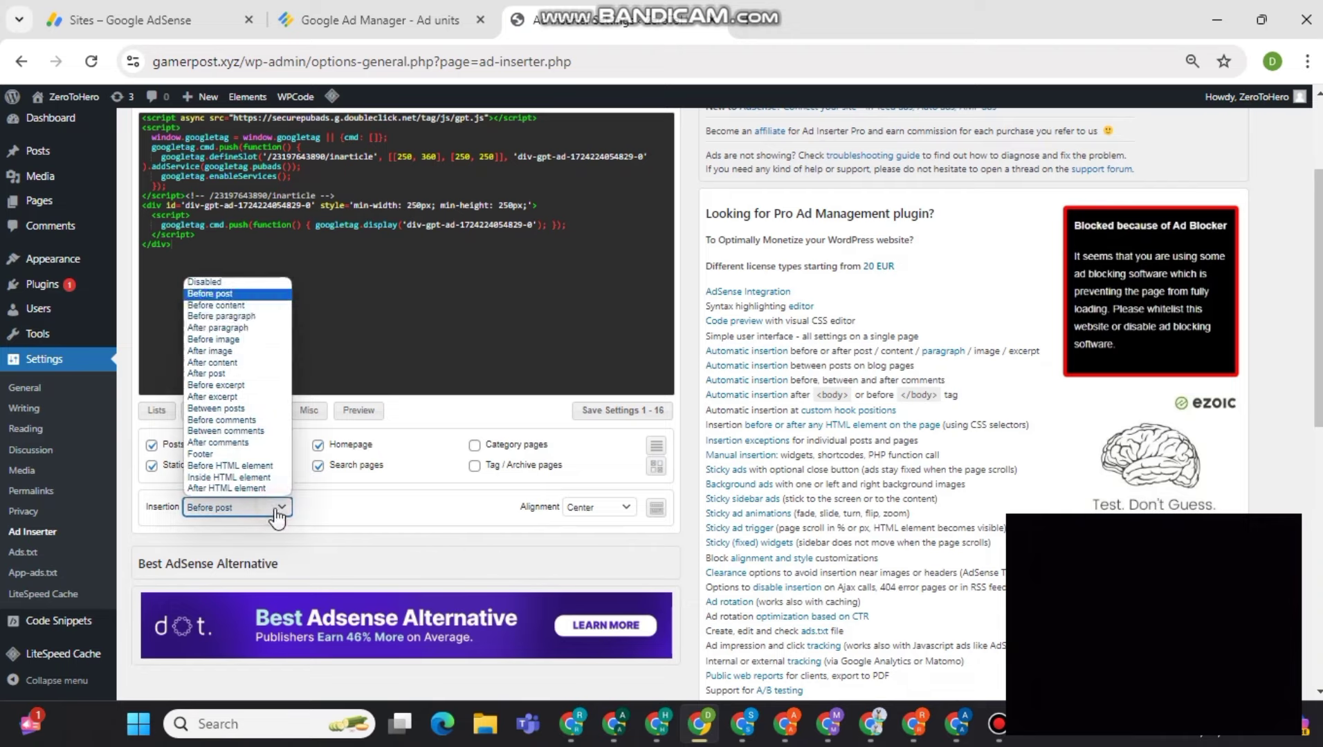
{"action": "left_click", "coordinate": [250, 296]}
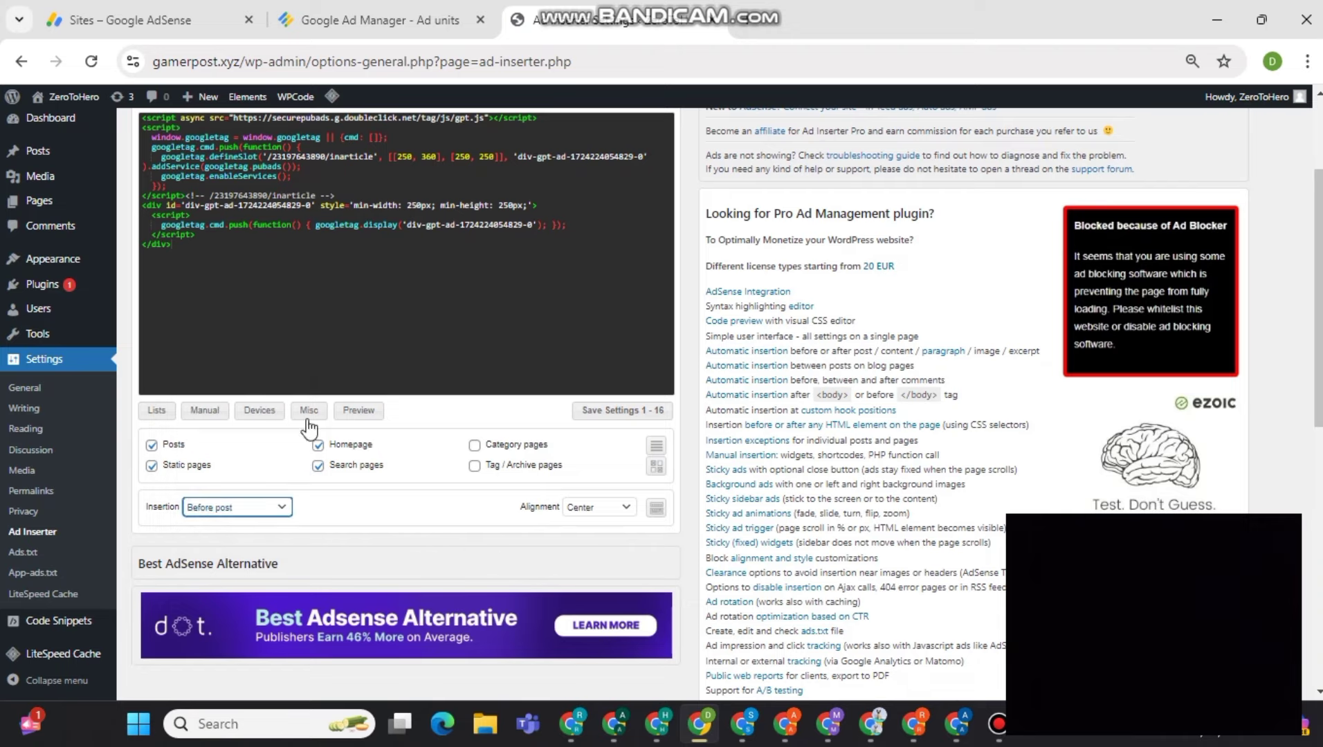
{"action": "left_click", "coordinate": [638, 411]}
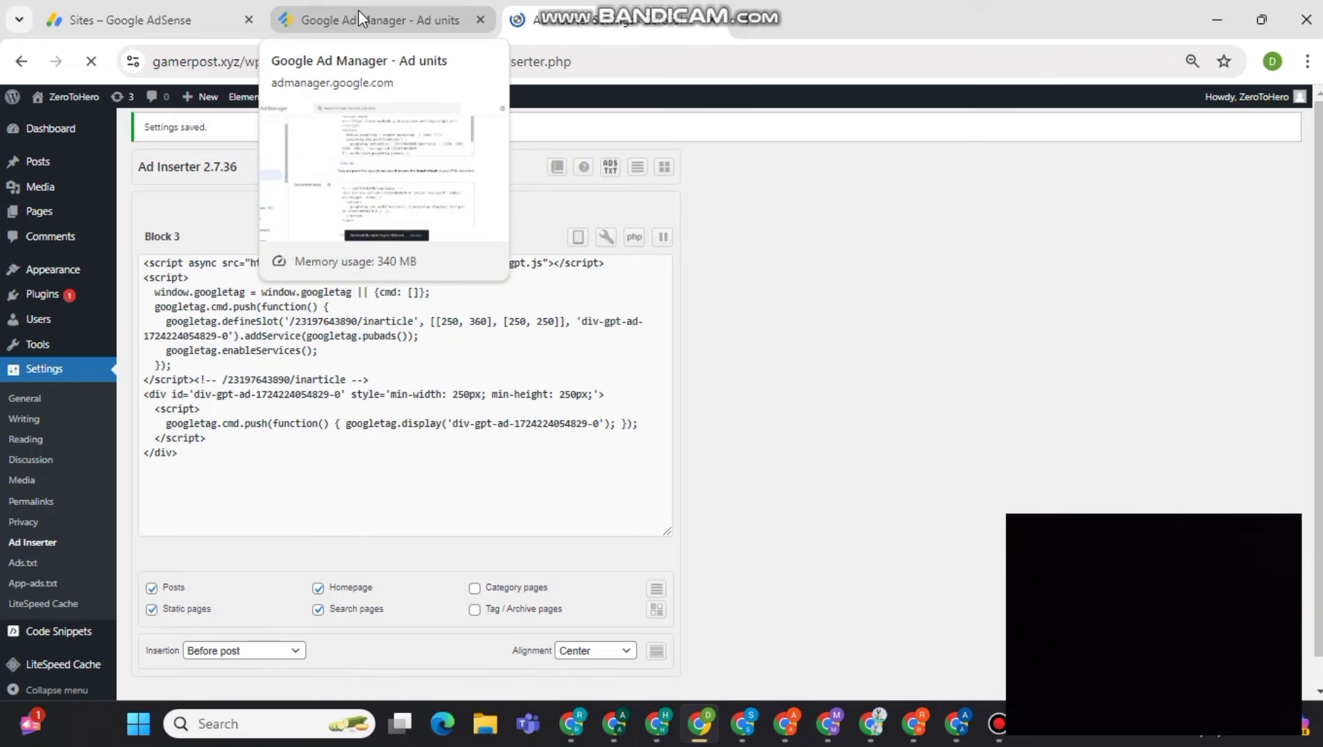
Return to the inarticle tag options in Ad Manager and generate a fresh set of tags with the same options.
{"action": "left_click", "coordinate": [359, 9]}
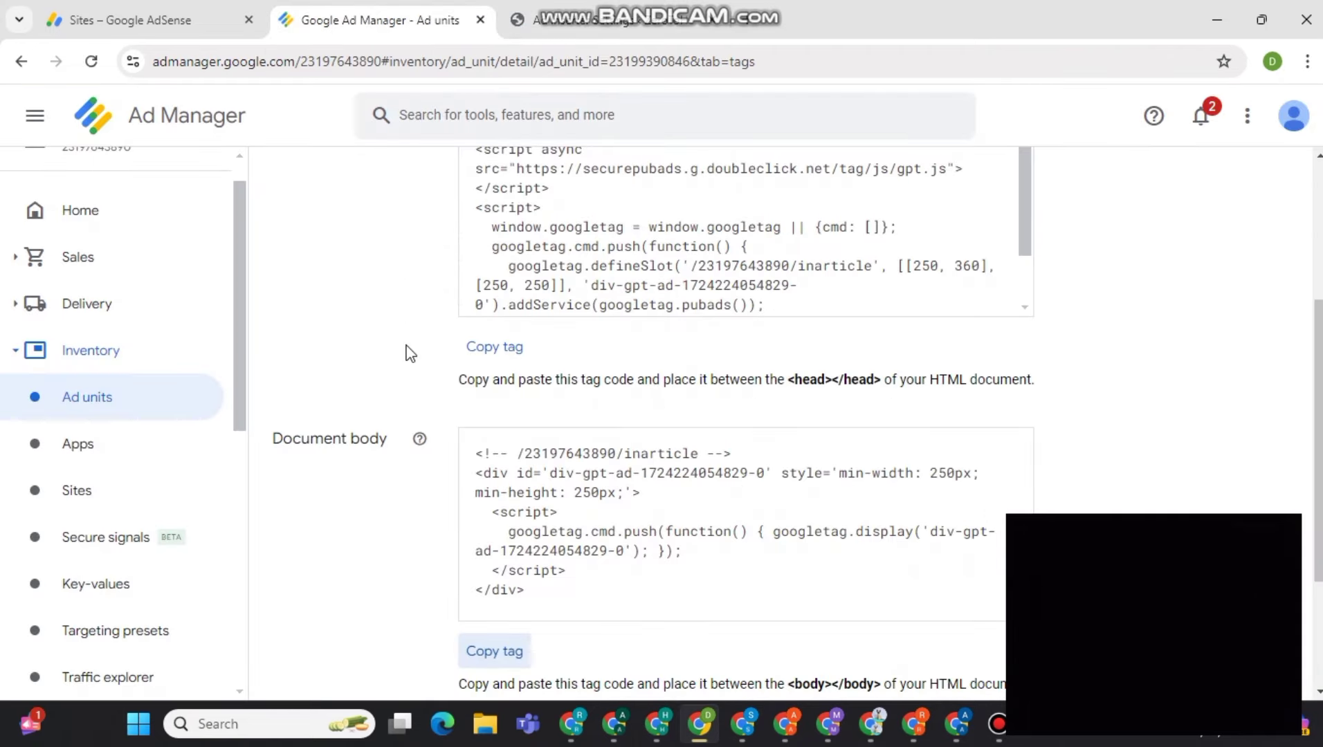
{"action": "scroll", "coordinate": [411, 353], "scroll_direction": "down", "scroll_amount": 3}
{"action": "left_click", "coordinate": [304, 543]}
{"action": "scroll", "coordinate": [399, 547], "scroll_direction": "down", "scroll_amount": 6}
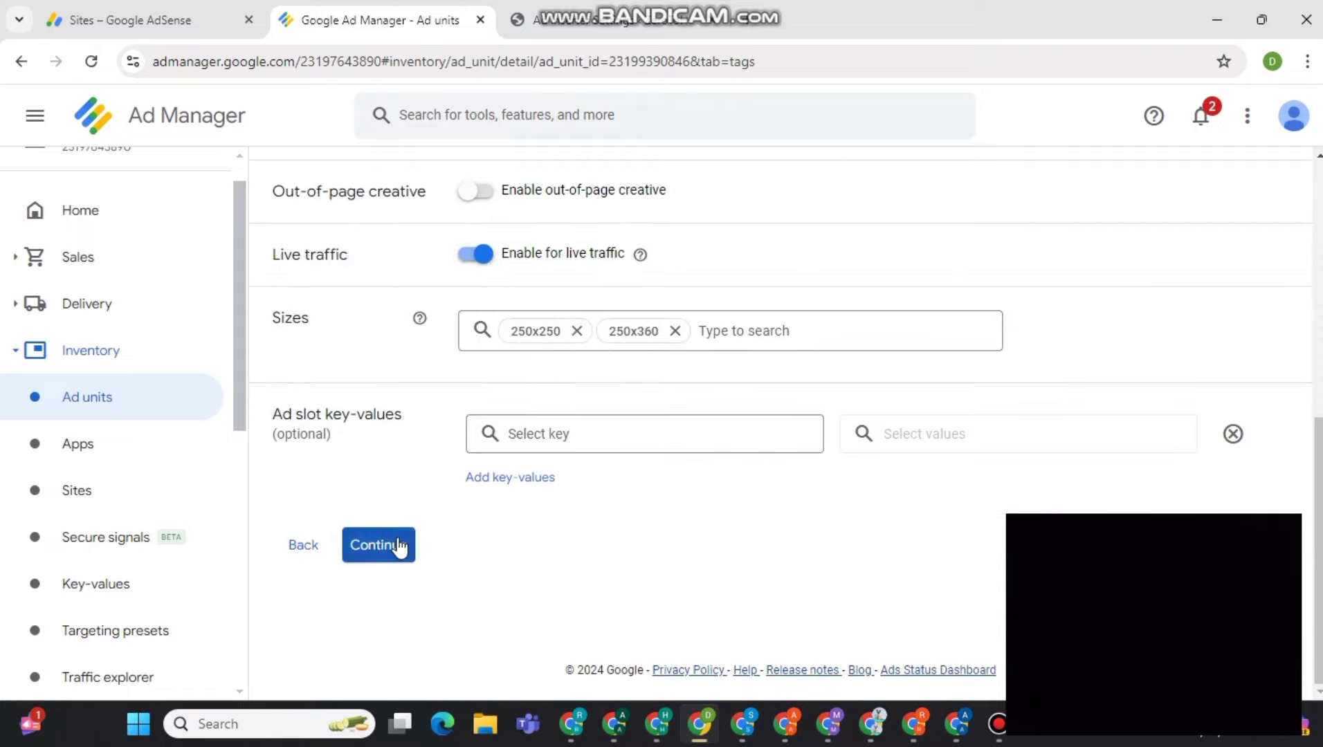
{"action": "left_click", "coordinate": [399, 547]}
Copy the regenerated inarticle document header tag and replace the Block 4 code in Ad Inserter with it.
{"action": "scroll", "coordinate": [471, 233], "scroll_direction": "down", "scroll_amount": 5}
{"action": "left_click", "coordinate": [491, 161]}
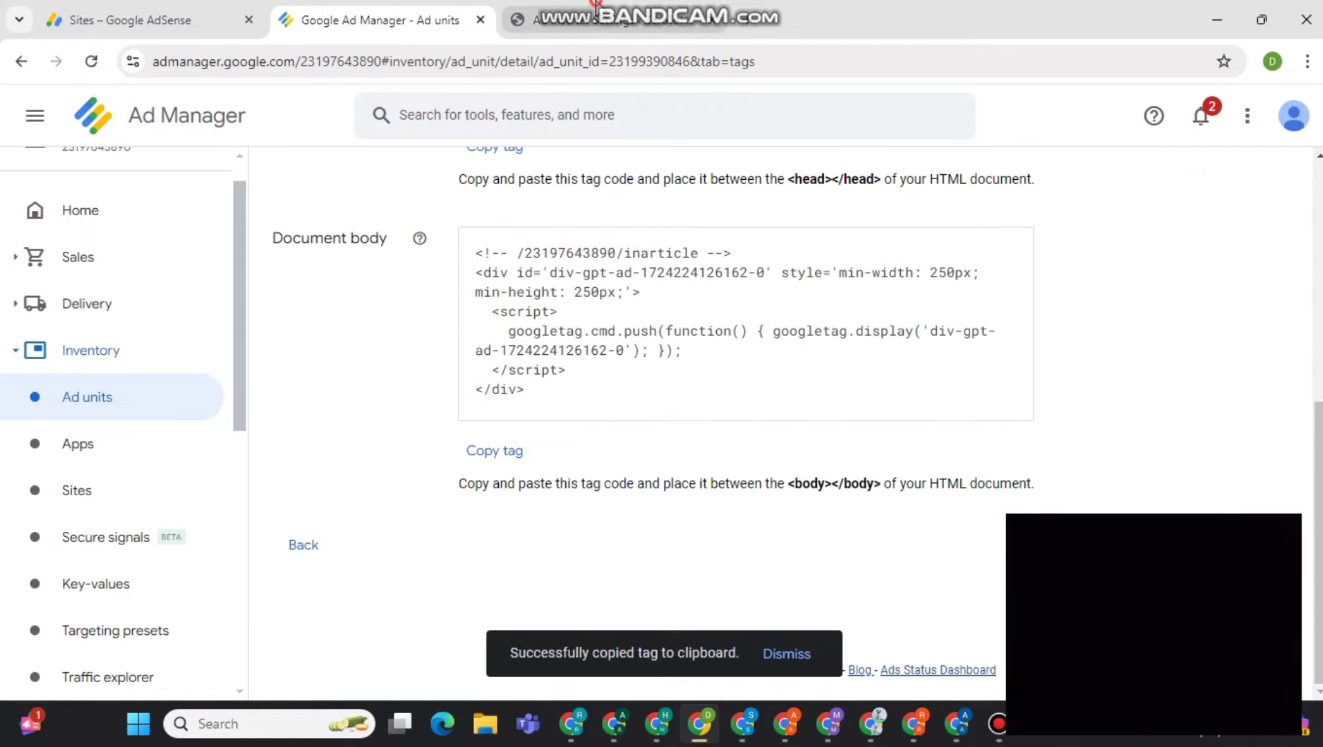
{"action": "key", "text": "ctrl+Tab"}
{"action": "left_click", "coordinate": [252, 211]}
{"action": "key", "text": "ctrl+a"}
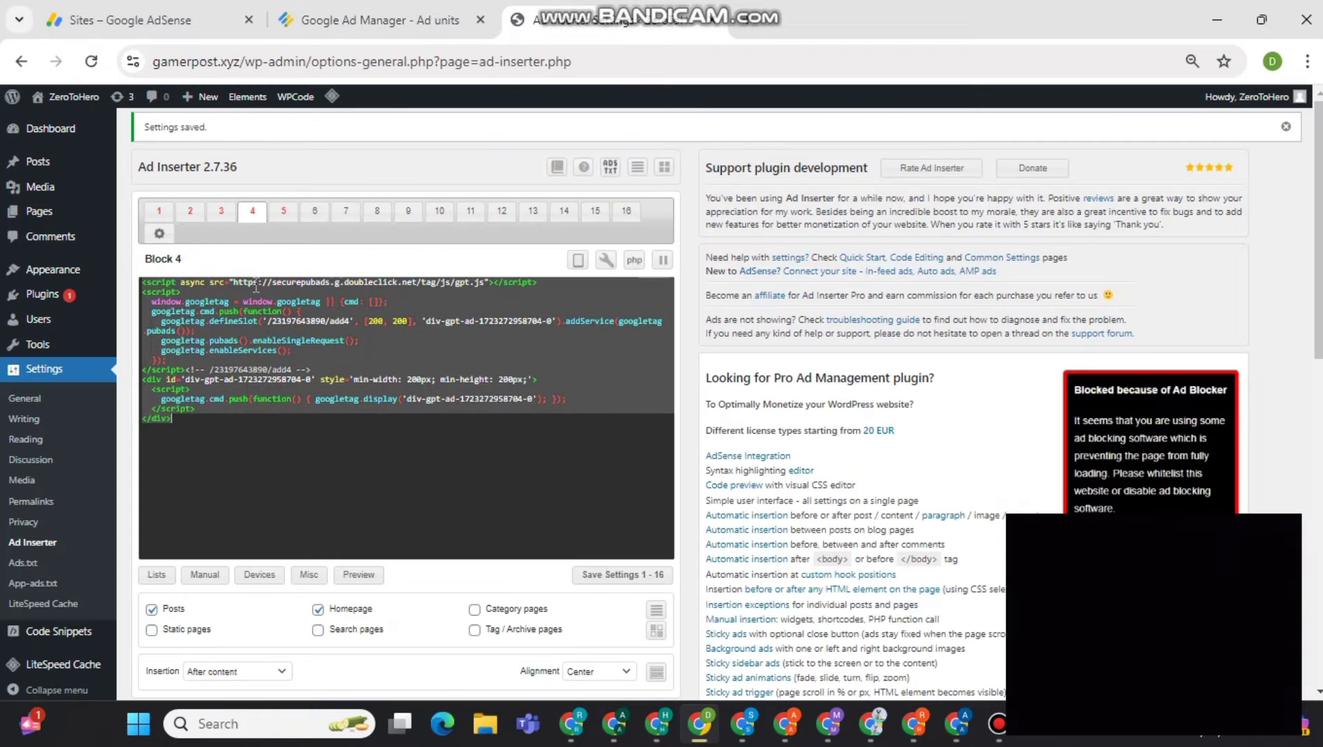
{"action": "key", "text": "ctrl+v"}
Copy the regenerated inarticle document body tag from Ad Manager and append it to the Block 4 code in Ad Inserter.
{"action": "left_click", "coordinate": [367, 20]}
{"action": "left_click", "coordinate": [464, 450]}
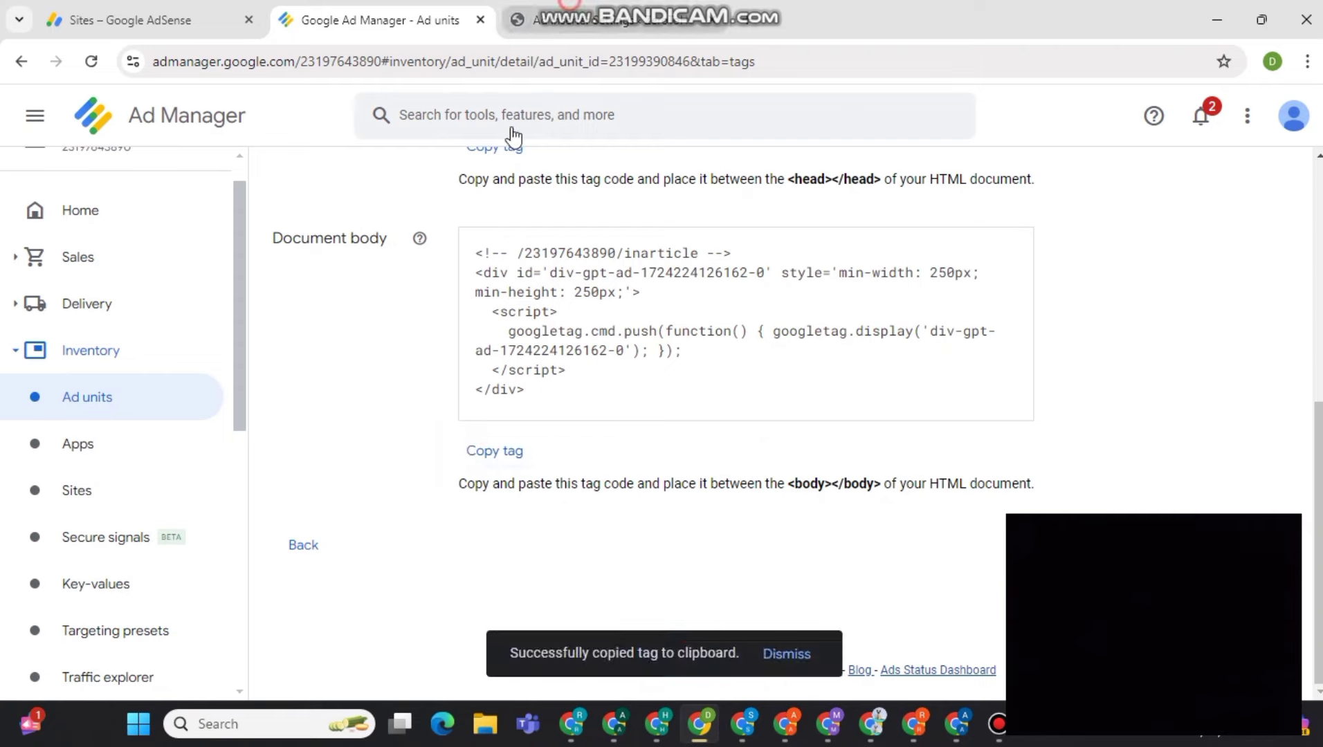
{"action": "left_click", "coordinate": [553, 20]}
{"action": "key", "text": "ctrl+v"}
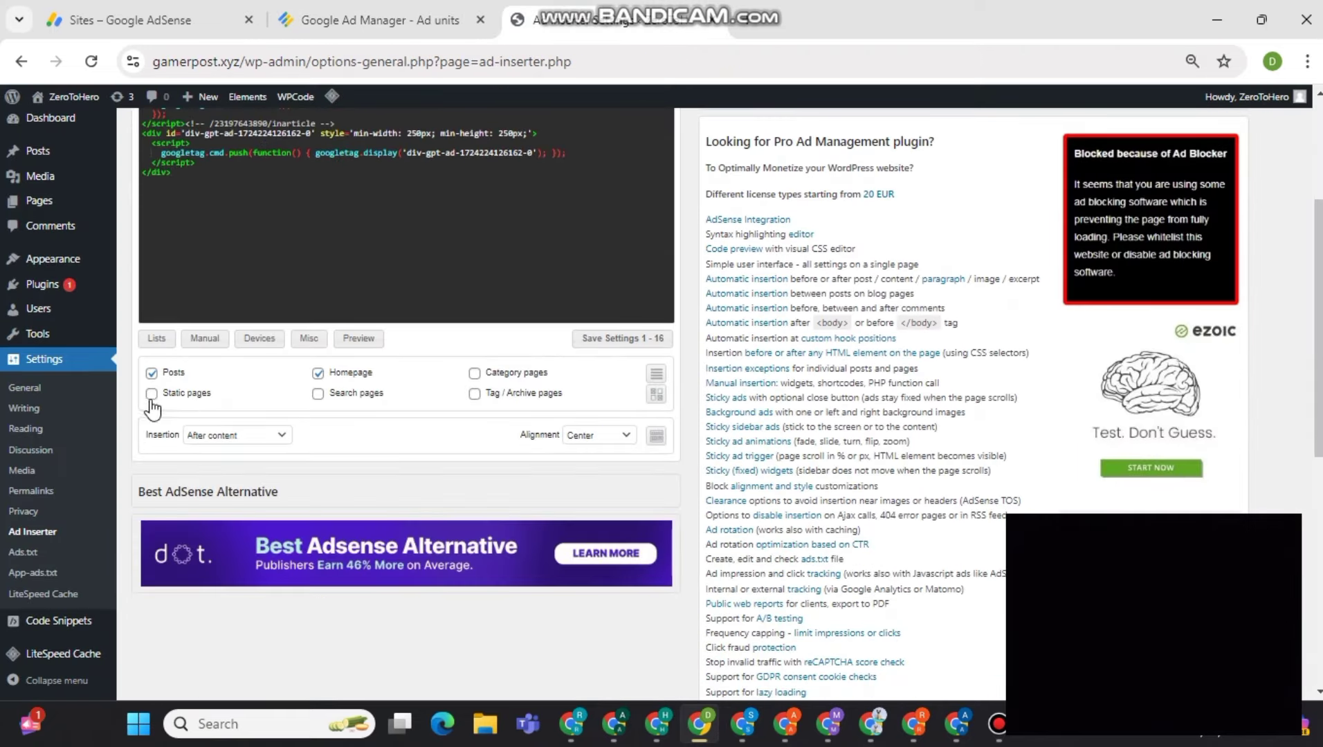
Enable Block 4 on static pages and search pages, set its insertion to Before content, and save the settings.
{"action": "left_click", "coordinate": [151, 395]}
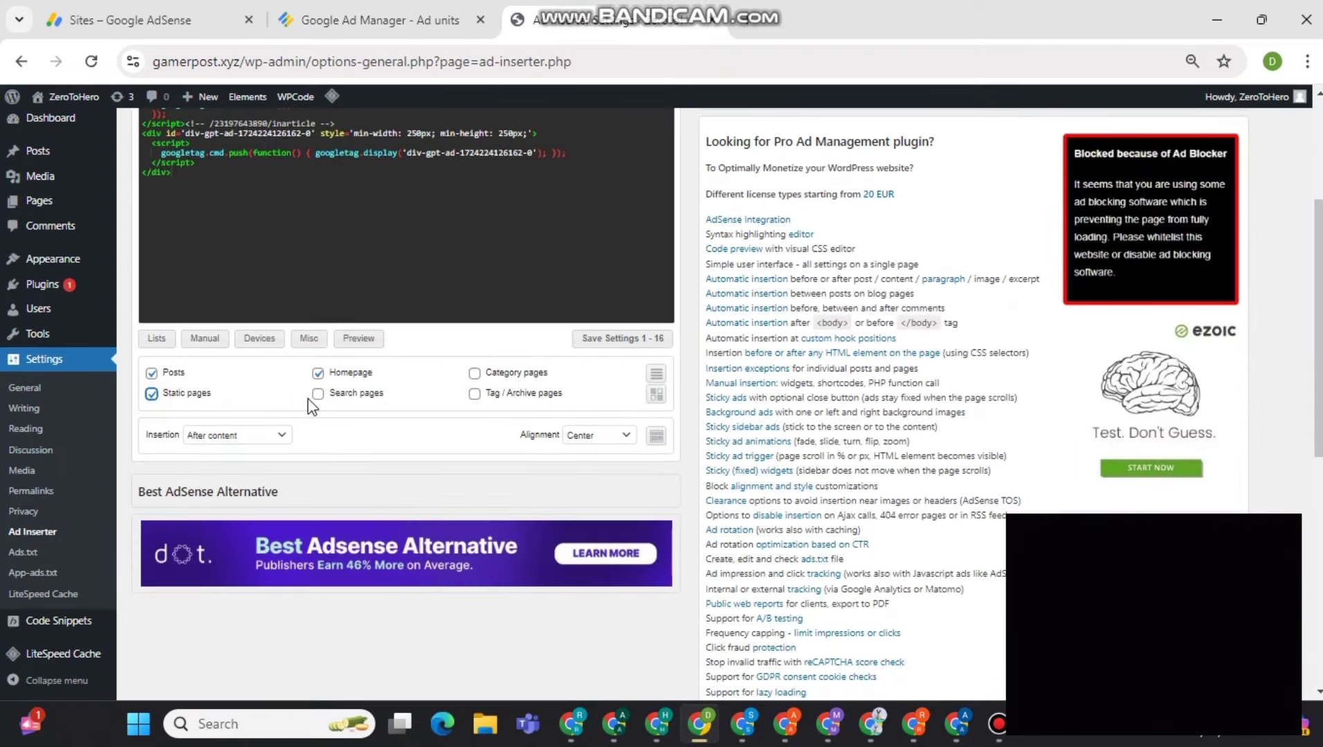
{"action": "left_click", "coordinate": [253, 433]}
{"action": "left_click", "coordinate": [216, 474]}
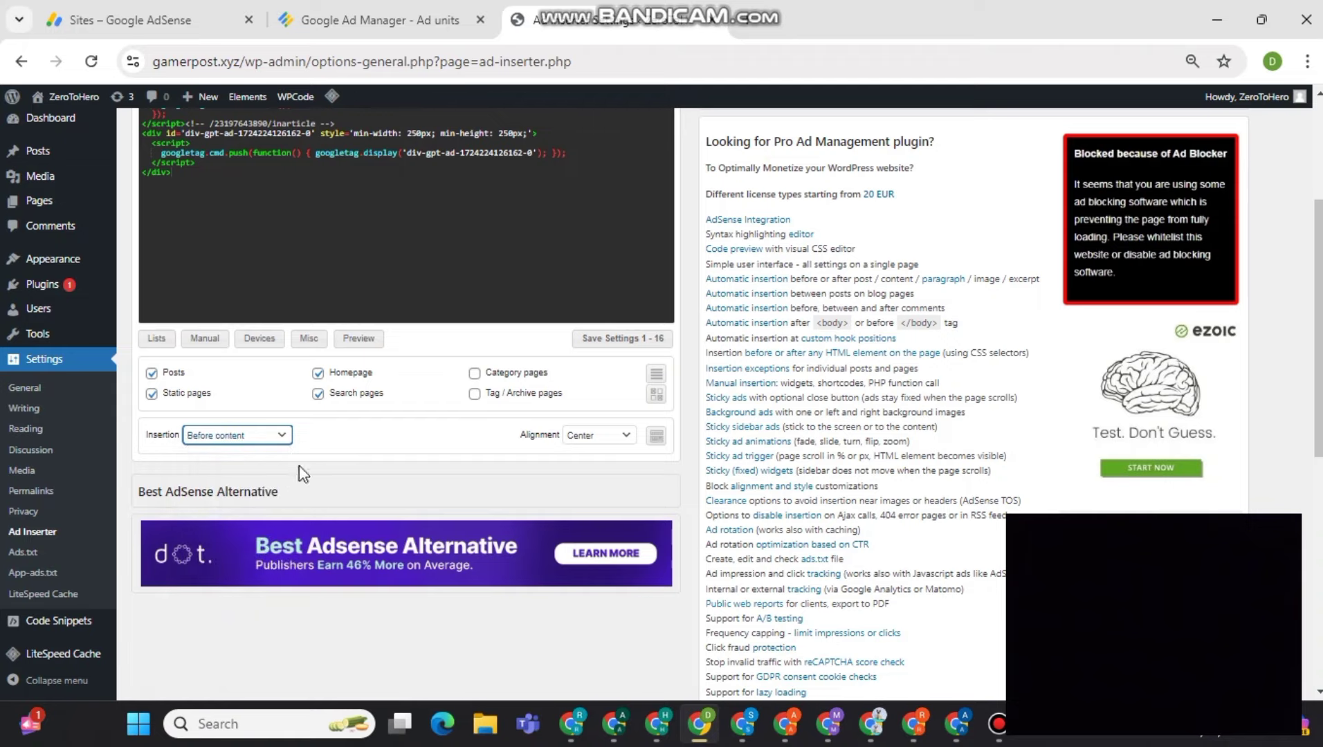
{"action": "left_click", "coordinate": [624, 339]}
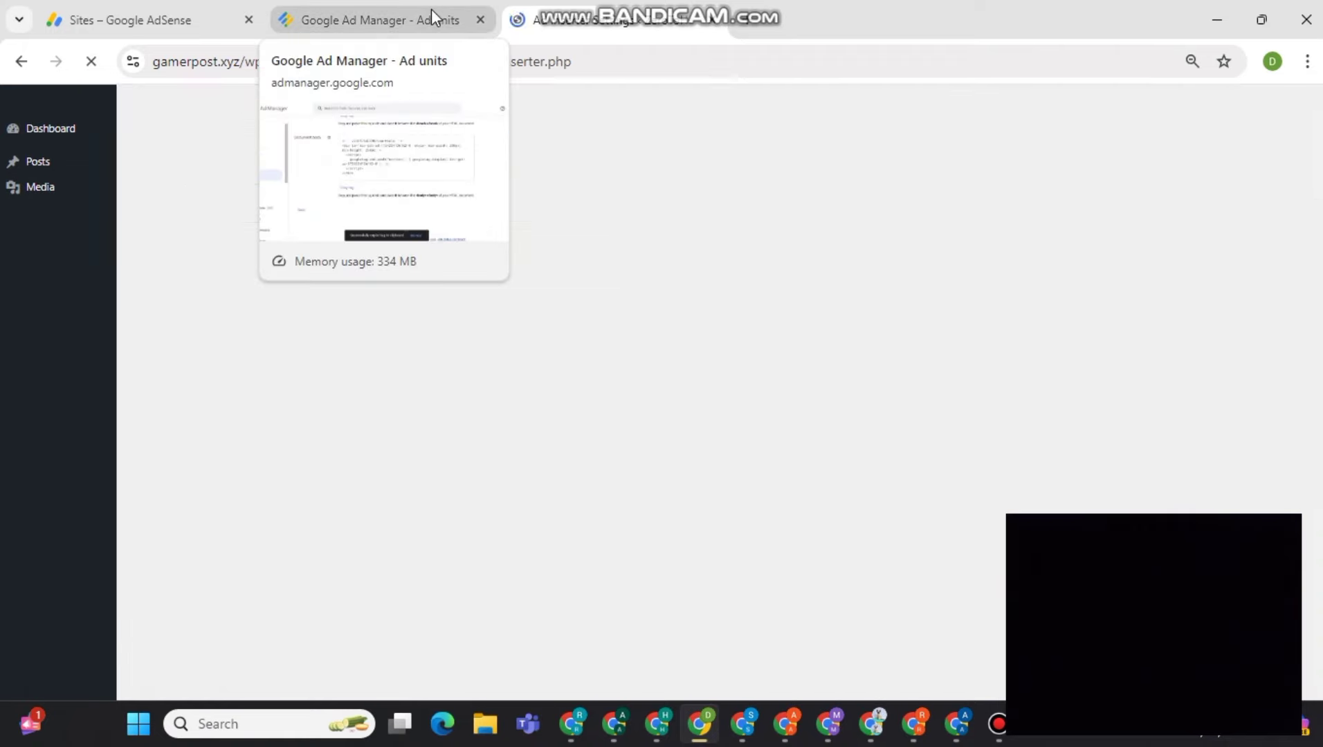
Return to the inarticle tag options in Ad Manager and generate another set of tags without changing the options.
{"action": "left_click", "coordinate": [431, 9]}
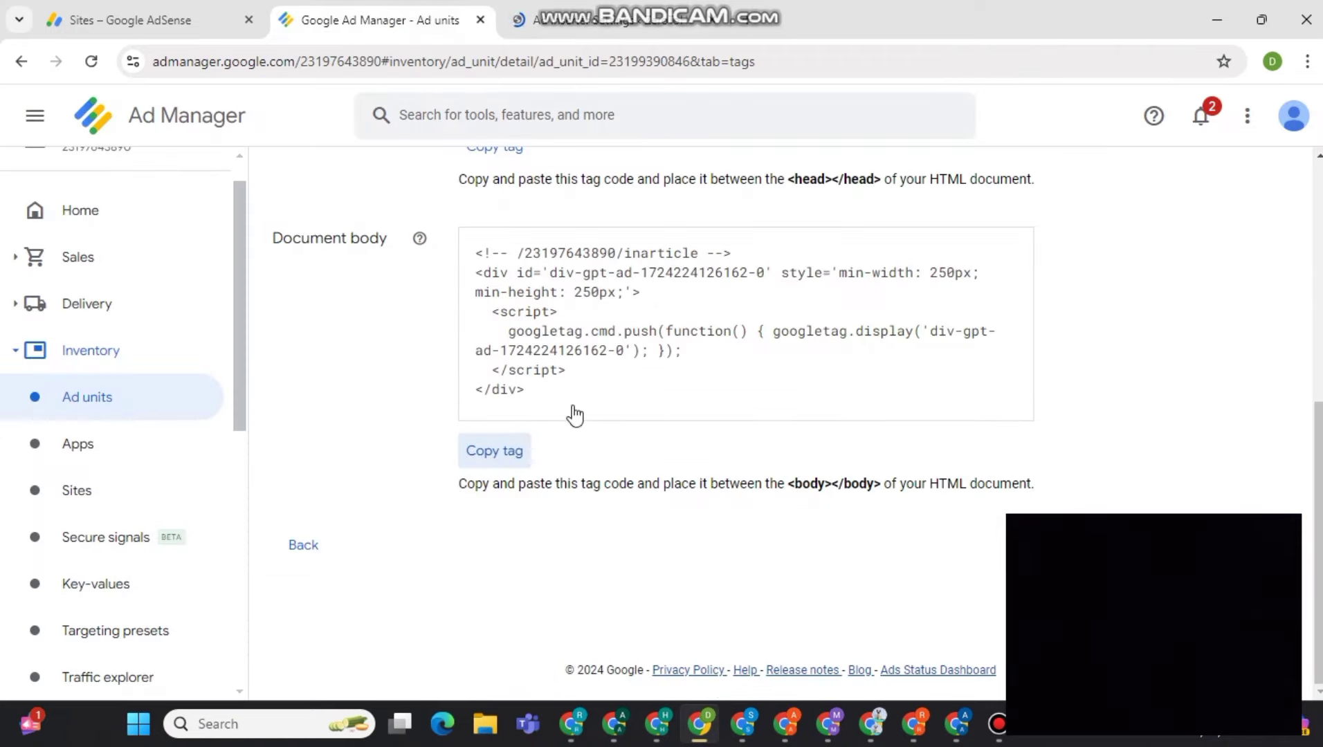
{"action": "left_click", "coordinate": [304, 544]}
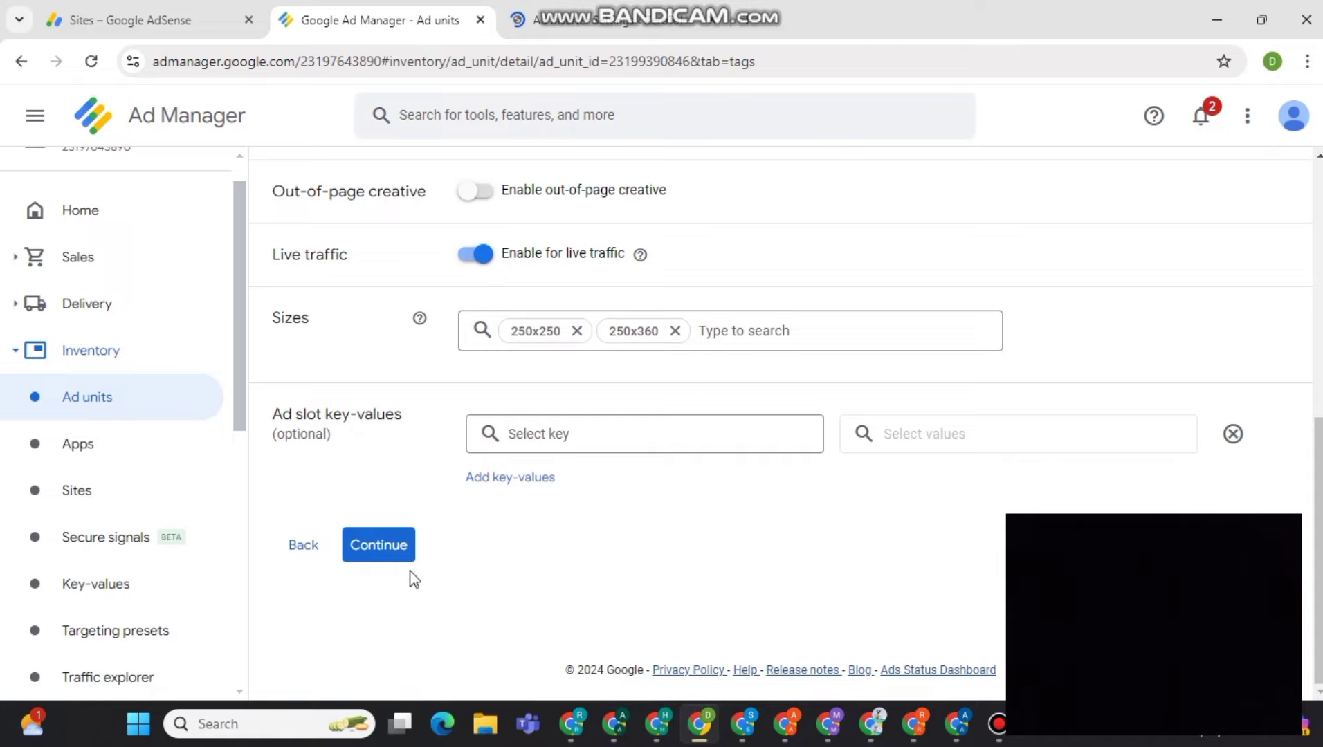
{"action": "left_click", "coordinate": [378, 544]}
Copy the new inarticle document header tag and replace the Block 5 code in Ad Inserter with it.
{"action": "left_click", "coordinate": [485, 391]}
{"action": "left_click", "coordinate": [554, 20]}
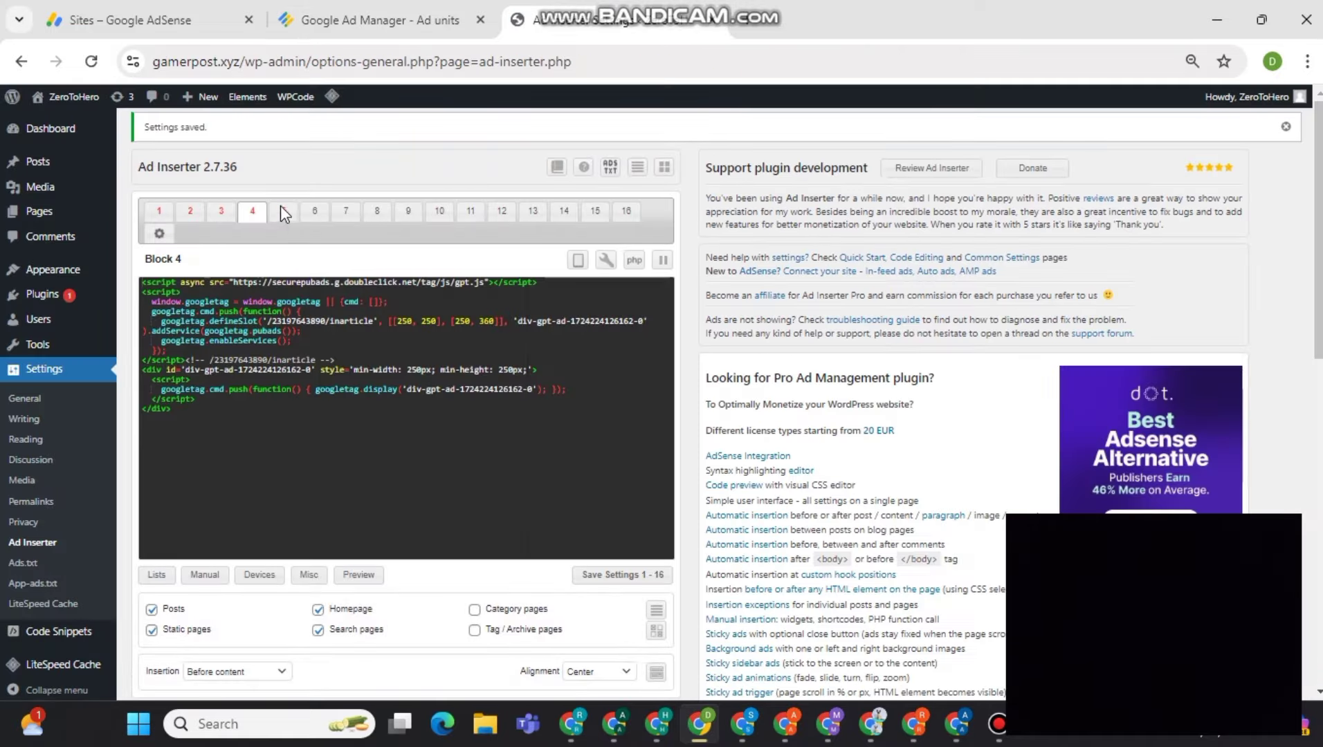
{"action": "left_click", "coordinate": [282, 209]}
{"action": "left_click", "coordinate": [253, 296]}
{"action": "key", "text": "ctrl+a"}
{"action": "key", "text": "ctrl+v"}
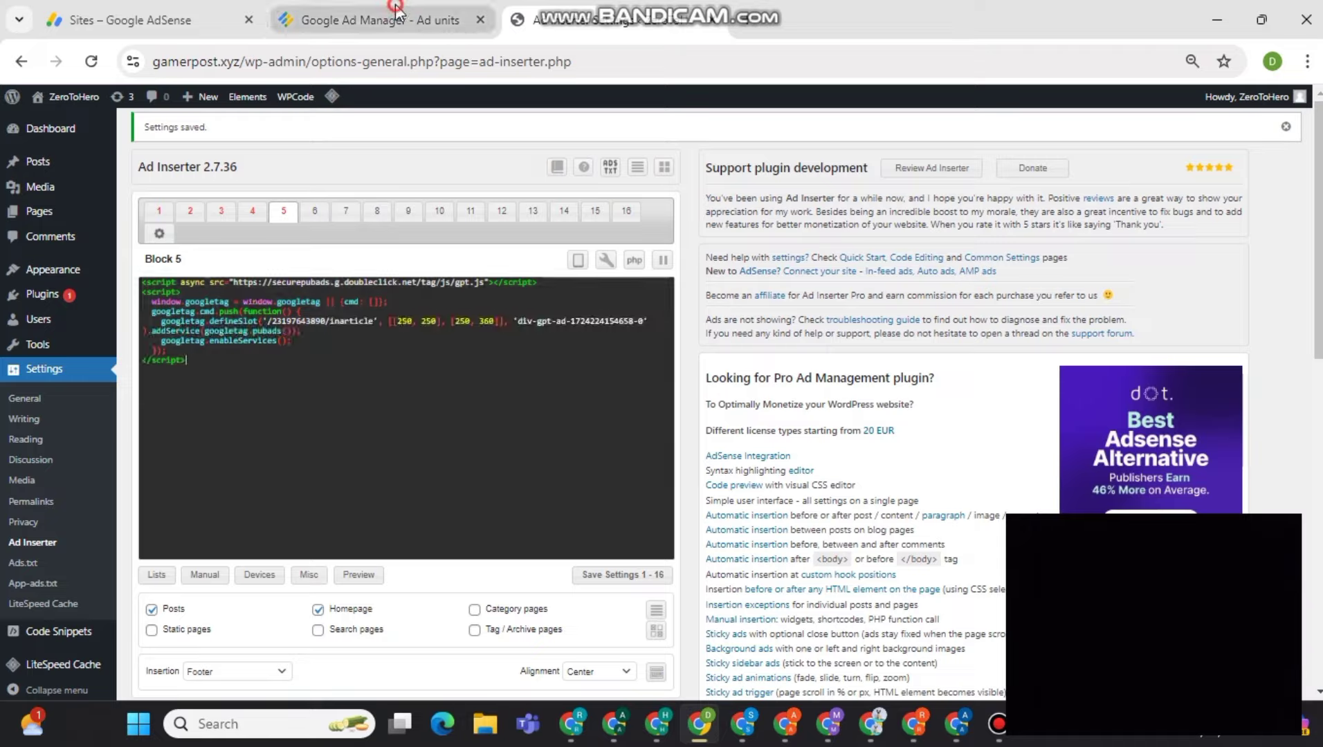
Copy the matching inarticle document body tag from Ad Manager and append it to the Block 5 code in Ad Inserter.
{"action": "left_click", "coordinate": [379, 20]}
{"action": "scroll", "coordinate": [428, 458], "scroll_direction": "down", "scroll_amount": 3}
{"action": "left_click", "coordinate": [494, 489]}
{"action": "left_click", "coordinate": [632, 5]}
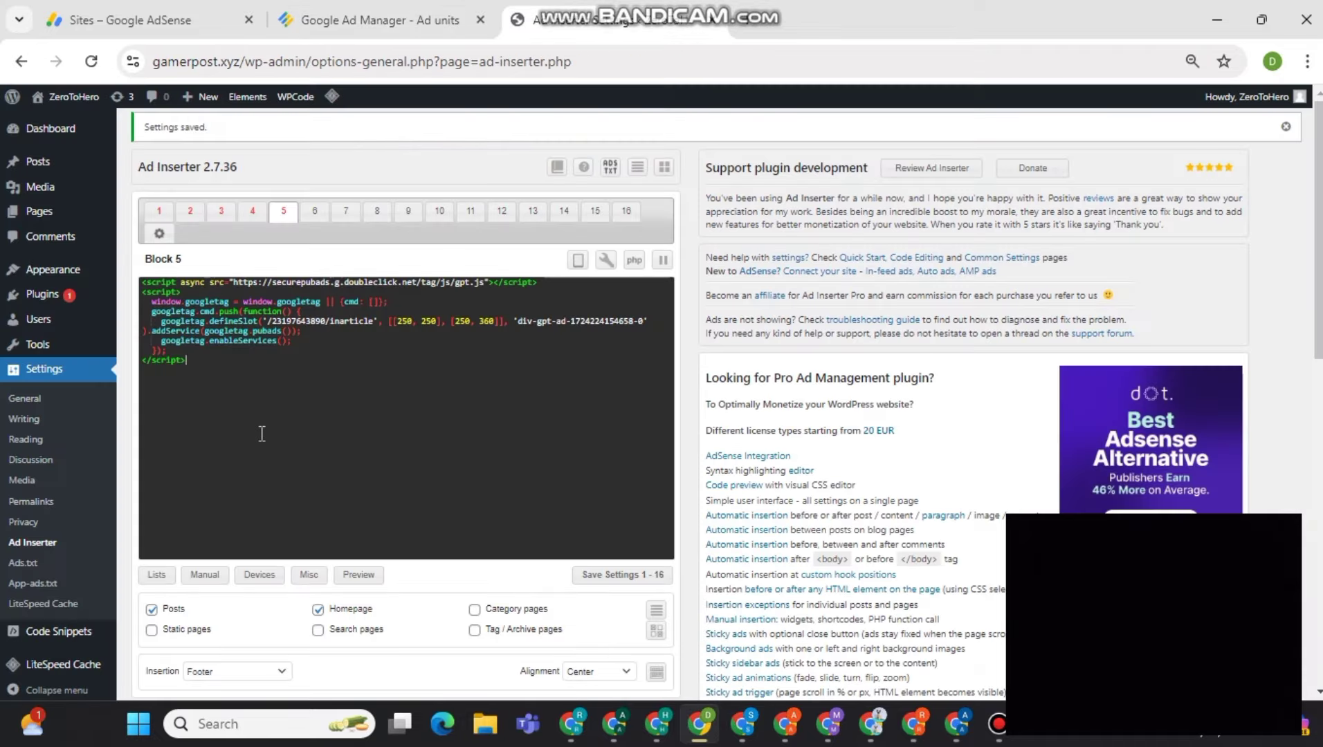
{"action": "key", "text": "ctrl+v"}
Enable Block 5 on static pages and search pages, set its insertion to Before paragraph 4, and save the settings.
{"action": "scroll", "coordinate": [262, 433], "scroll_direction": "down", "scroll_amount": 3}
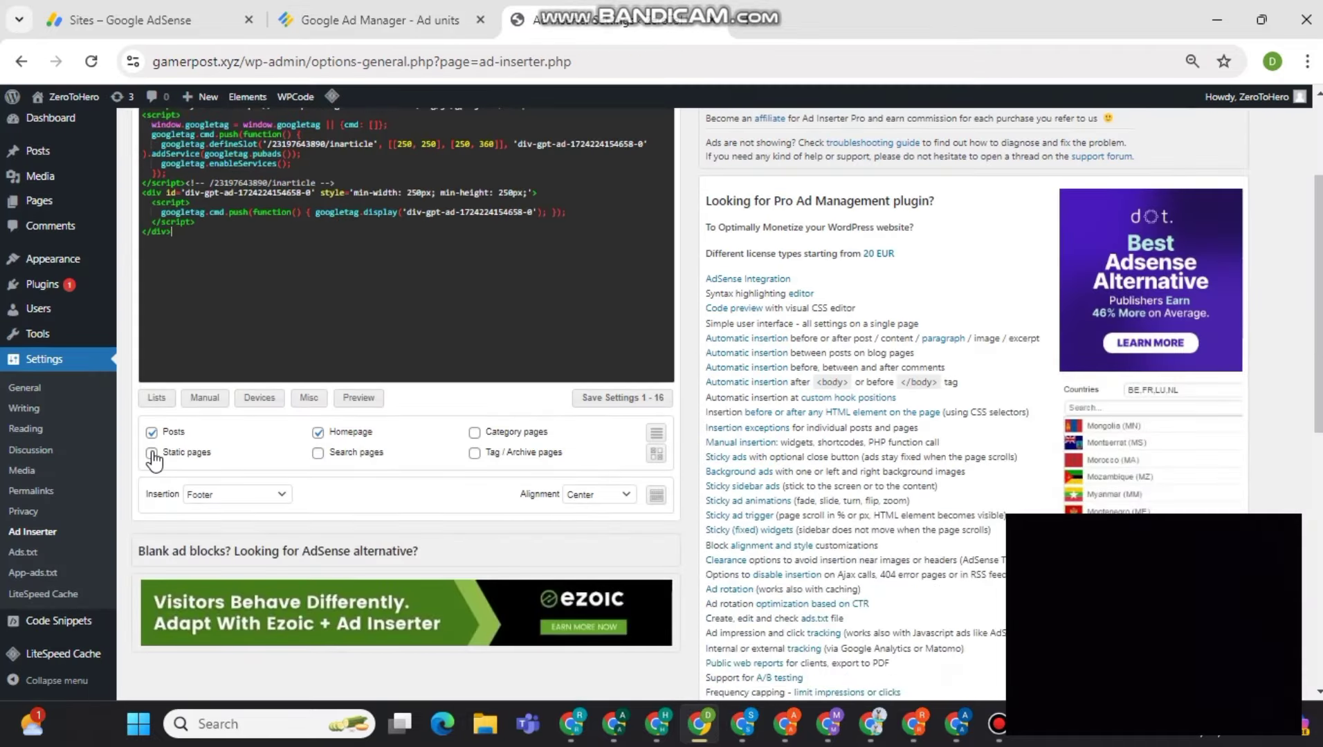
{"action": "left_click", "coordinate": [318, 453]}
{"action": "left_click", "coordinate": [230, 494]}
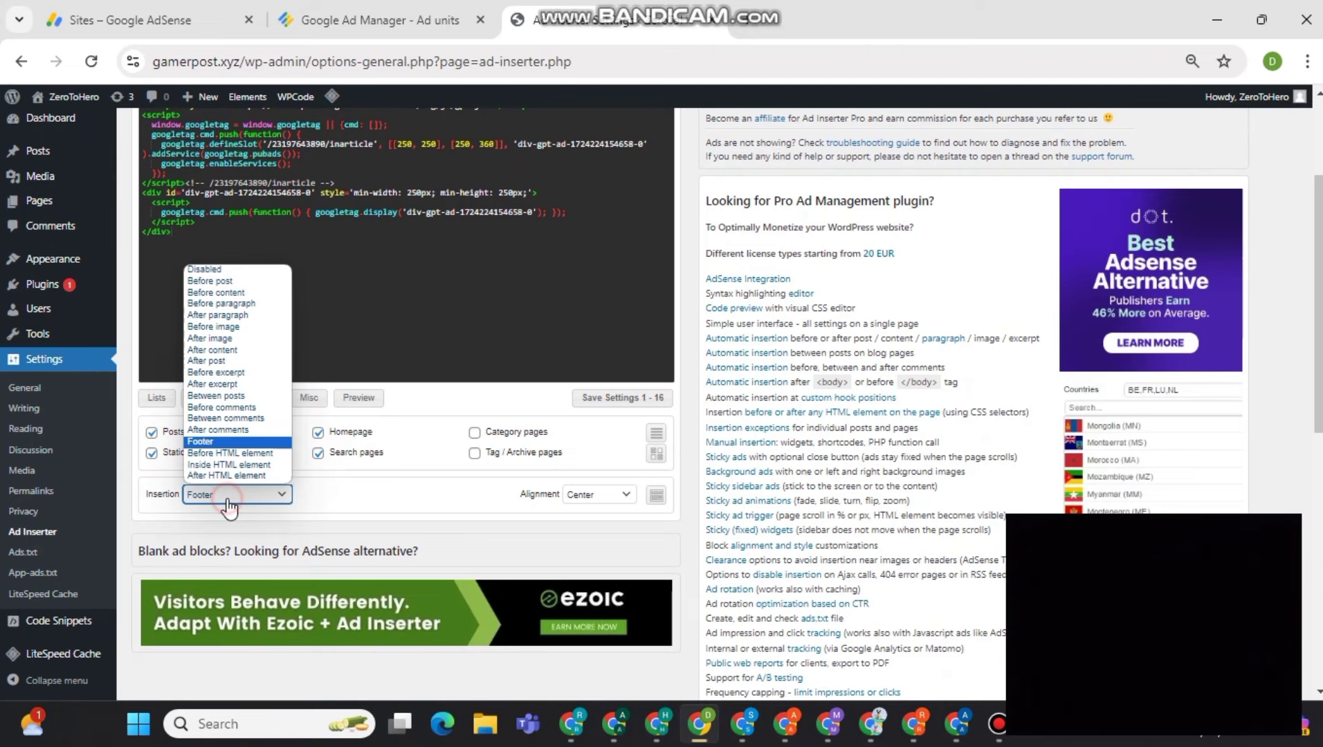
{"action": "left_click", "coordinate": [231, 303]}
{"action": "left_click", "coordinate": [315, 493]}
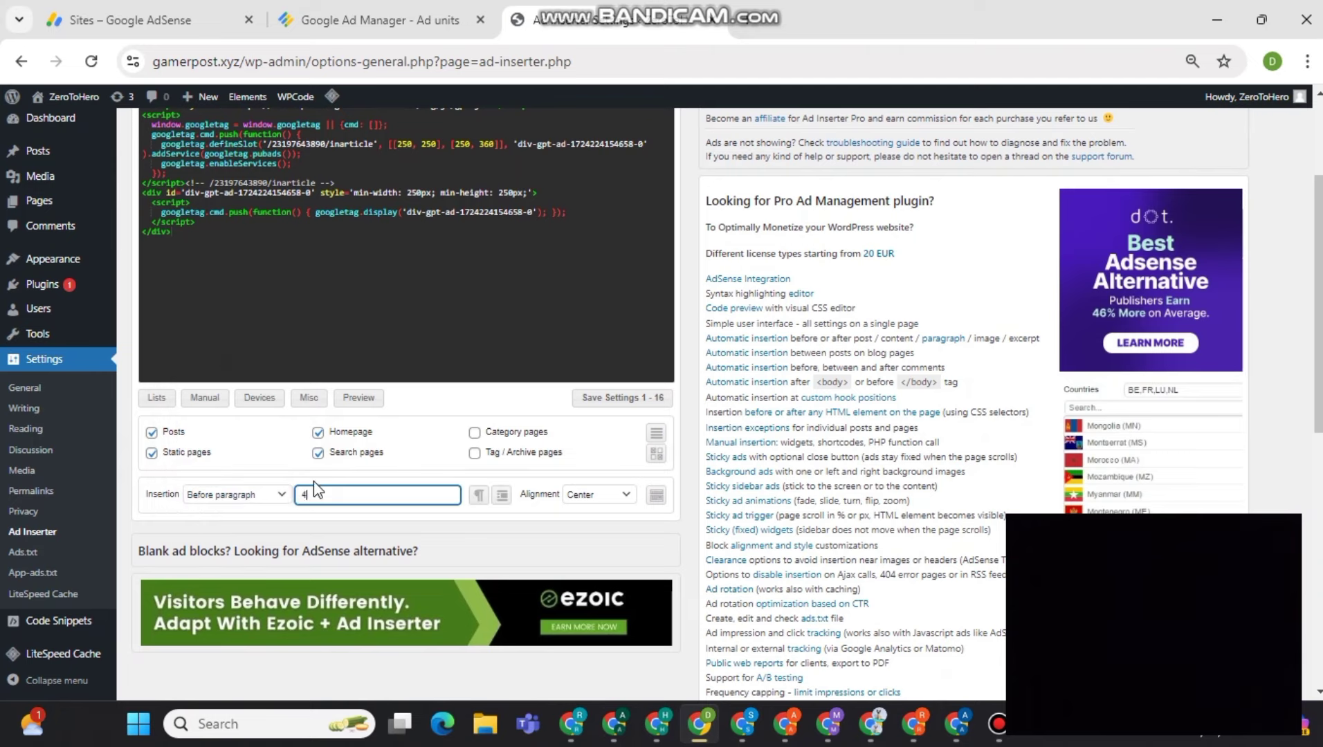
{"action": "left_click", "coordinate": [615, 394]}
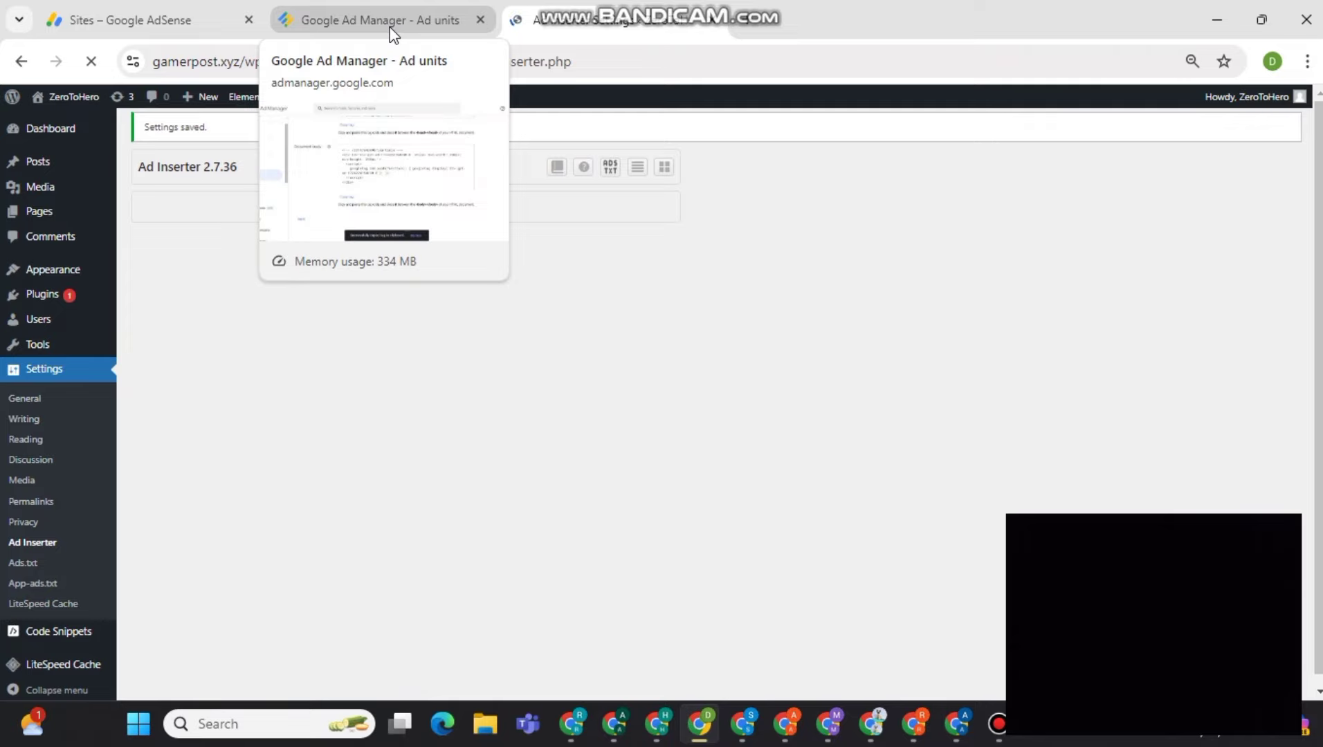
Return to the inarticle tag options in Ad Manager, remove the 250x360 size, and generate tags for 250x250 only.
{"action": "left_click", "coordinate": [380, 15]}
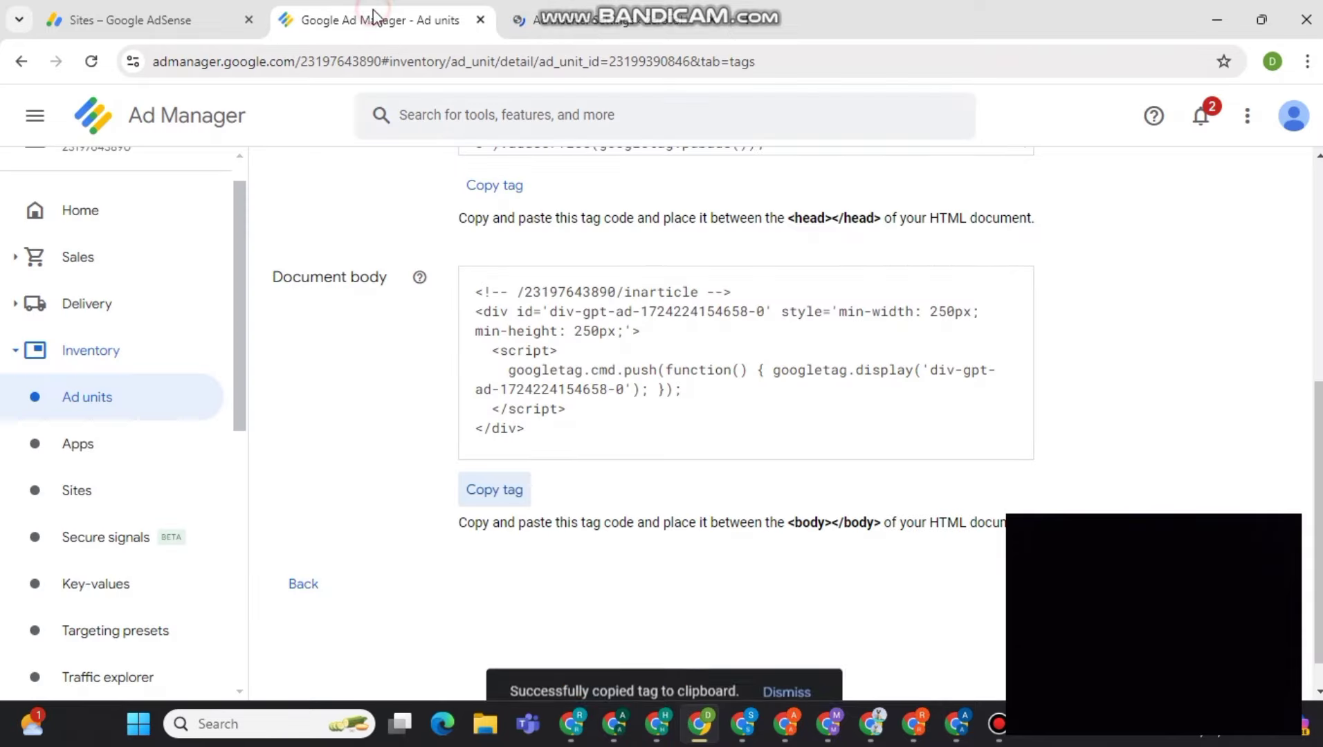
{"action": "left_click", "coordinate": [302, 583]}
{"action": "scroll", "coordinate": [495, 491], "scroll_direction": "down", "scroll_amount": 5}
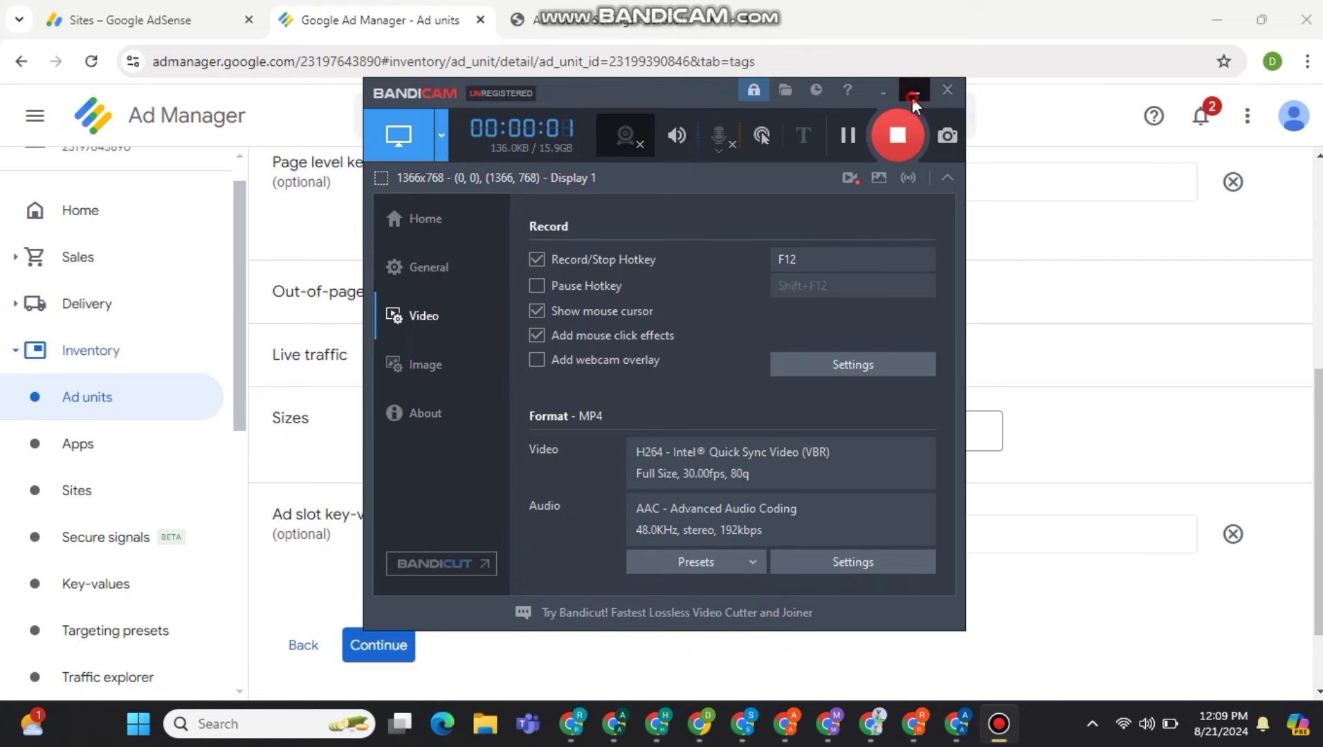
{"action": "left_click", "coordinate": [914, 95]}
{"action": "scroll", "coordinate": [458, 377], "scroll_direction": "up", "scroll_amount": 6}
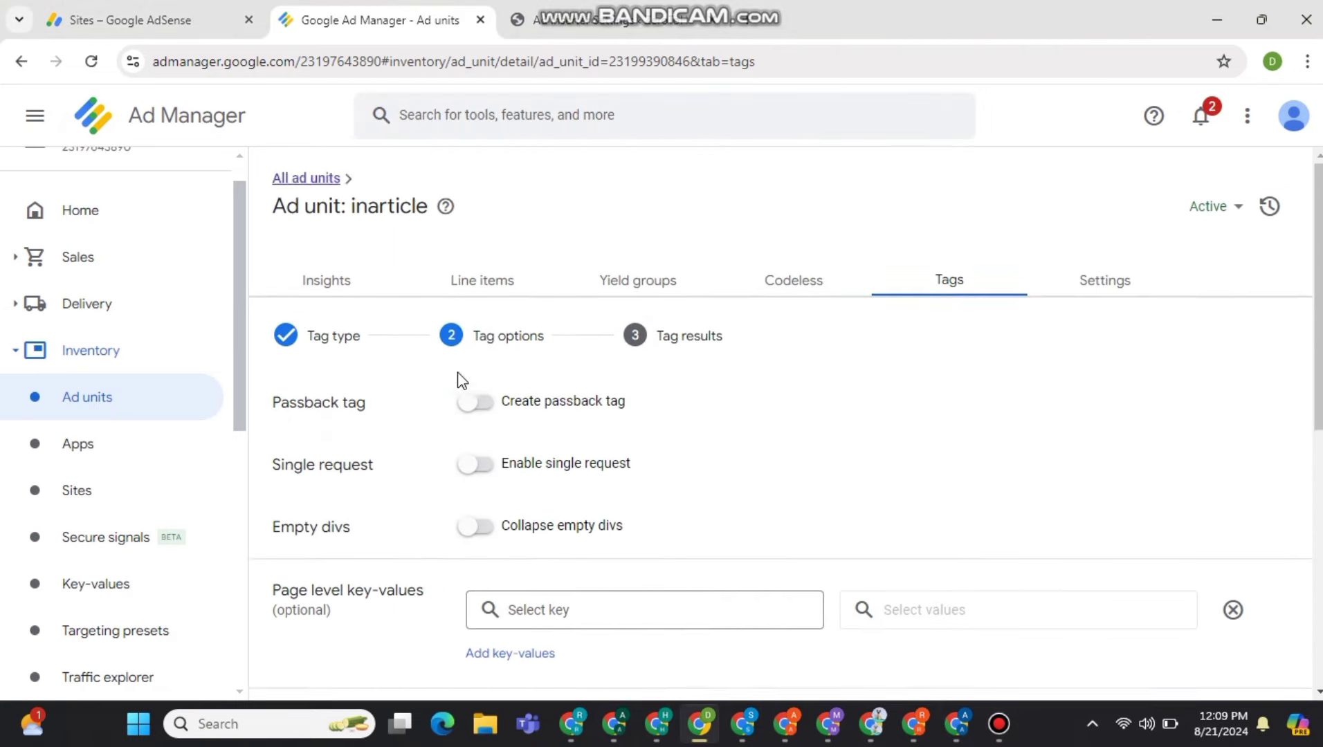
{"action": "scroll", "coordinate": [458, 378], "scroll_direction": "down", "scroll_amount": 7}
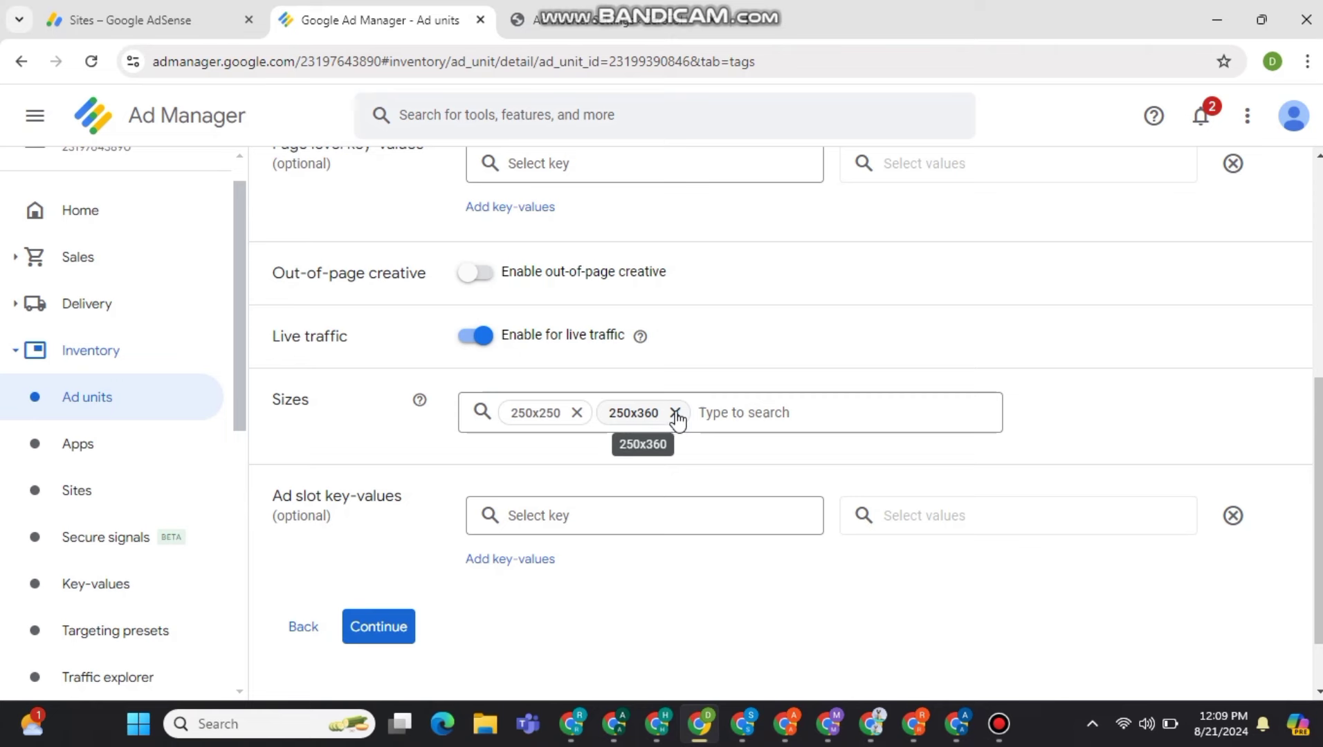
{"action": "left_click", "coordinate": [675, 414]}
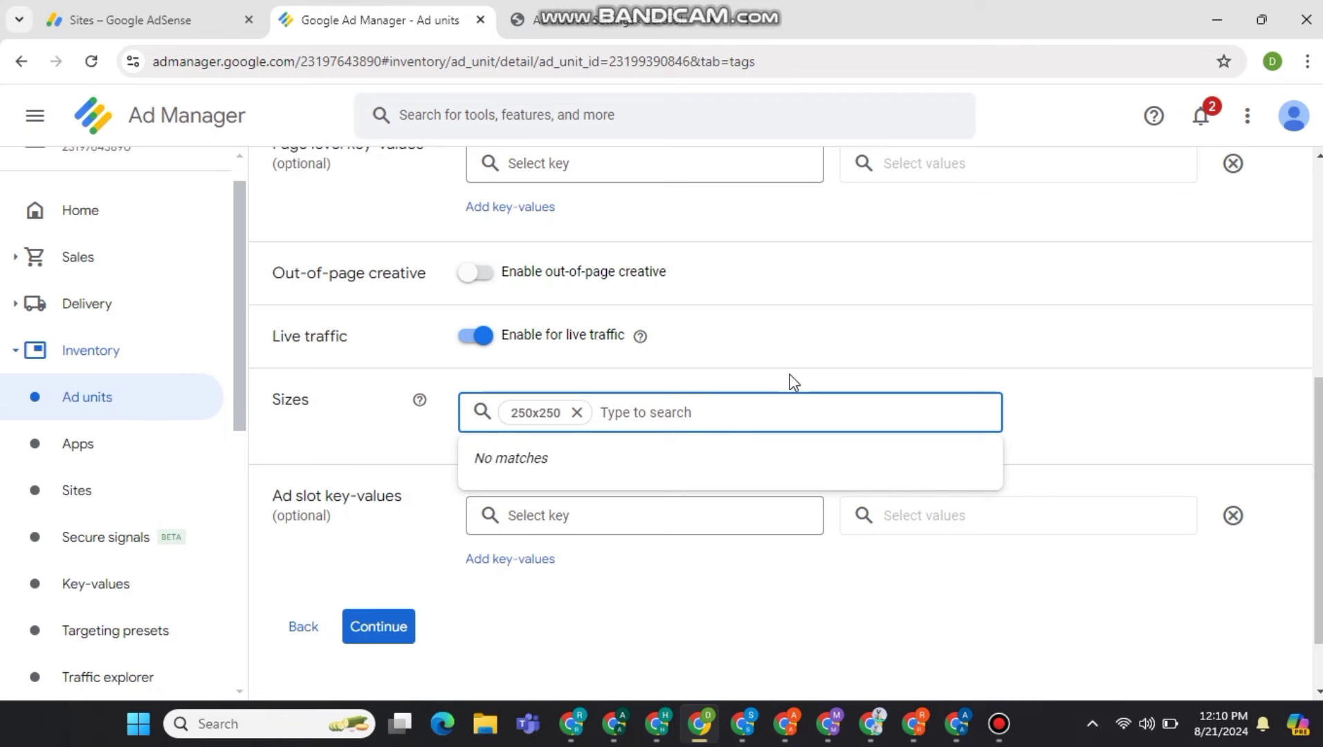
{"action": "scroll", "coordinate": [434, 423], "scroll_direction": "down", "scroll_amount": 2}
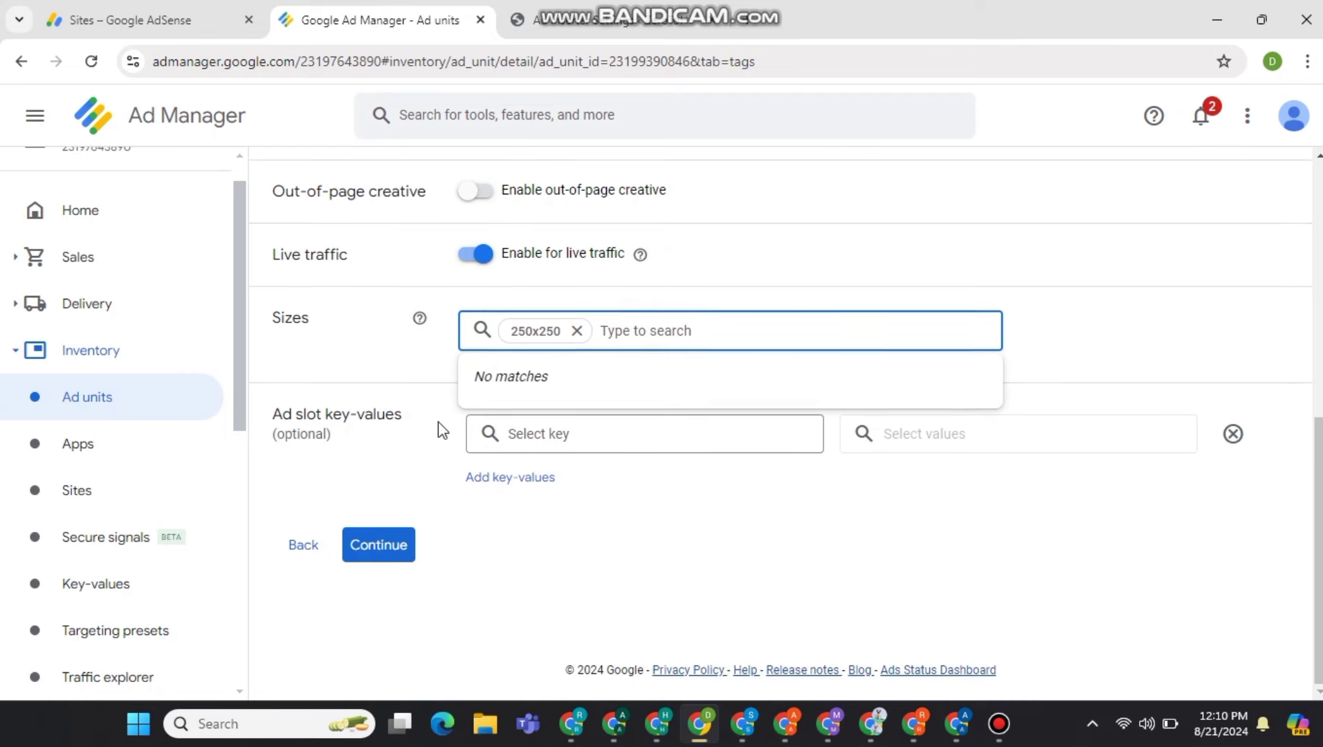
{"action": "left_click", "coordinate": [383, 547]}
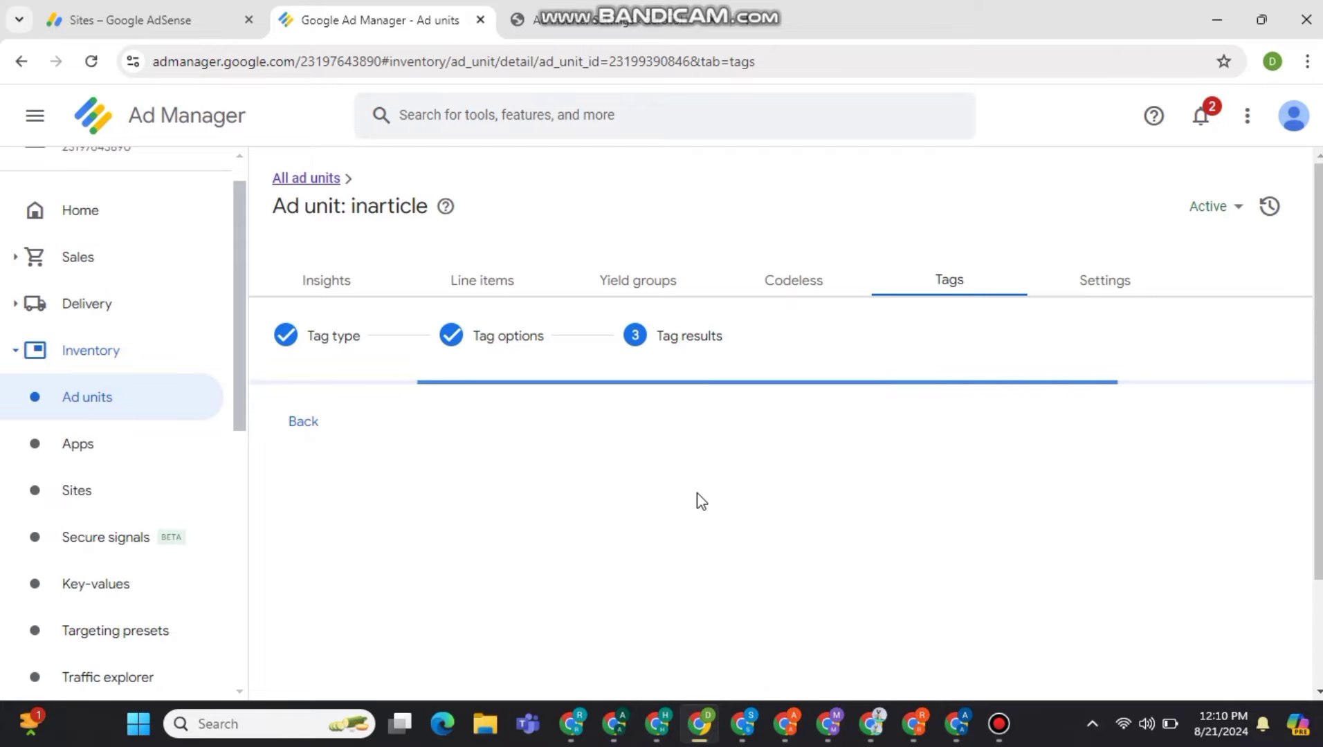
Copy the 250x250 inarticle document header tag and replace the Block 6 code in Ad Inserter with it.
{"action": "scroll", "coordinate": [699, 496], "scroll_direction": "down", "scroll_amount": 2}
{"action": "left_click", "coordinate": [482, 399]}
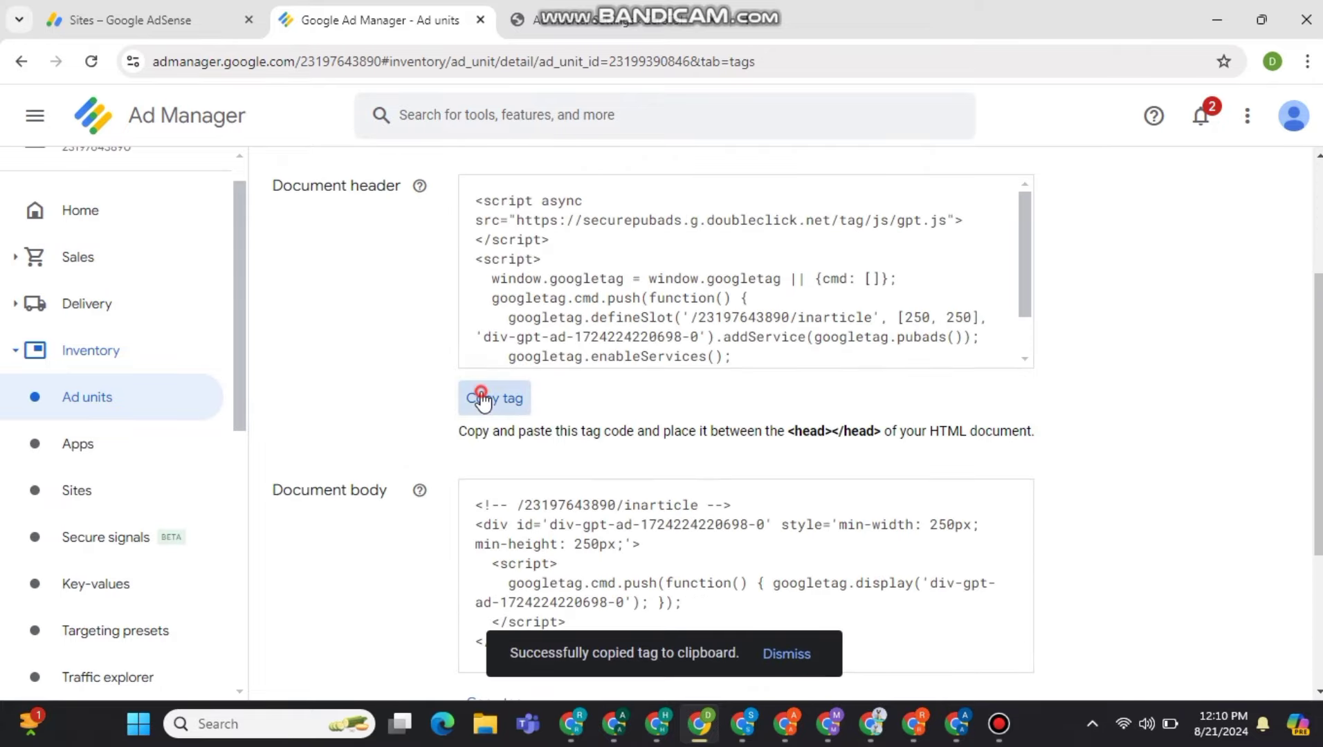
{"action": "left_click", "coordinate": [553, 20]}
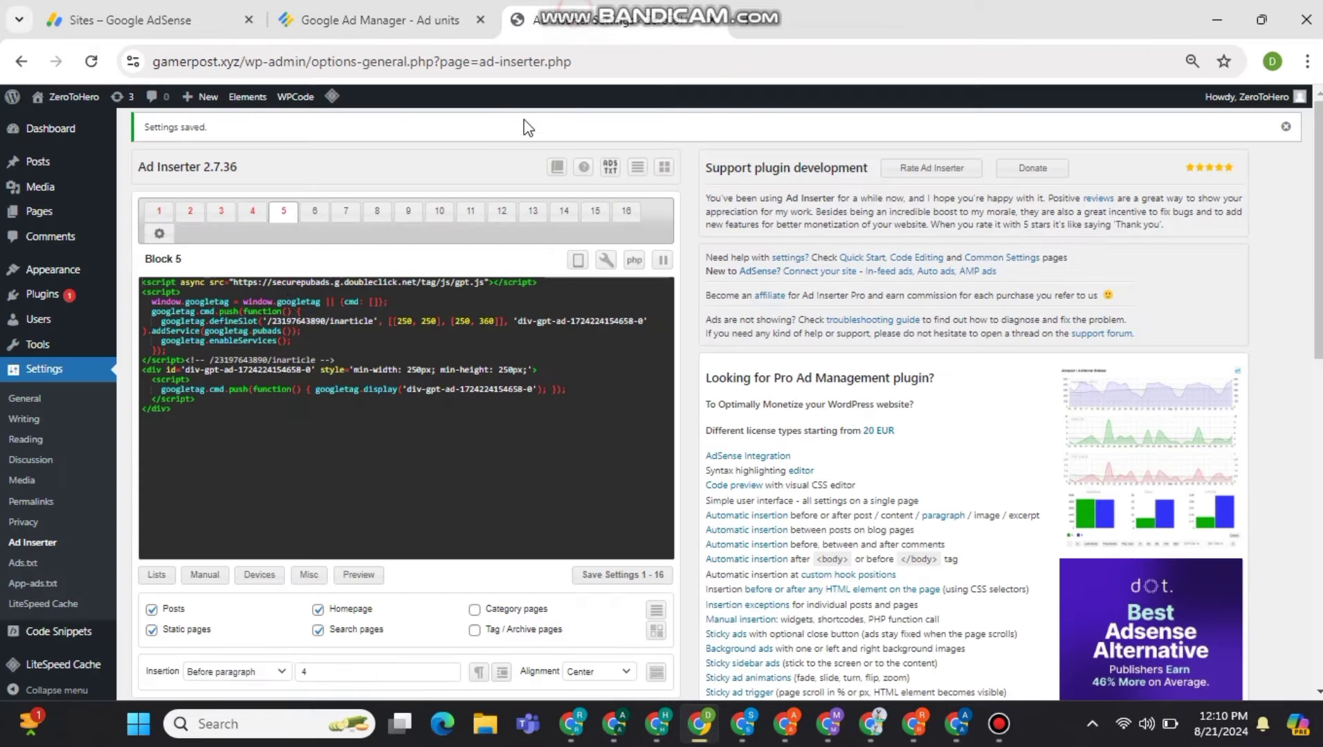
{"action": "left_click", "coordinate": [311, 208]}
{"action": "left_click", "coordinate": [309, 305]}
{"action": "key", "text": "ctrl+a"}
{"action": "key", "text": "ctrl+v"}
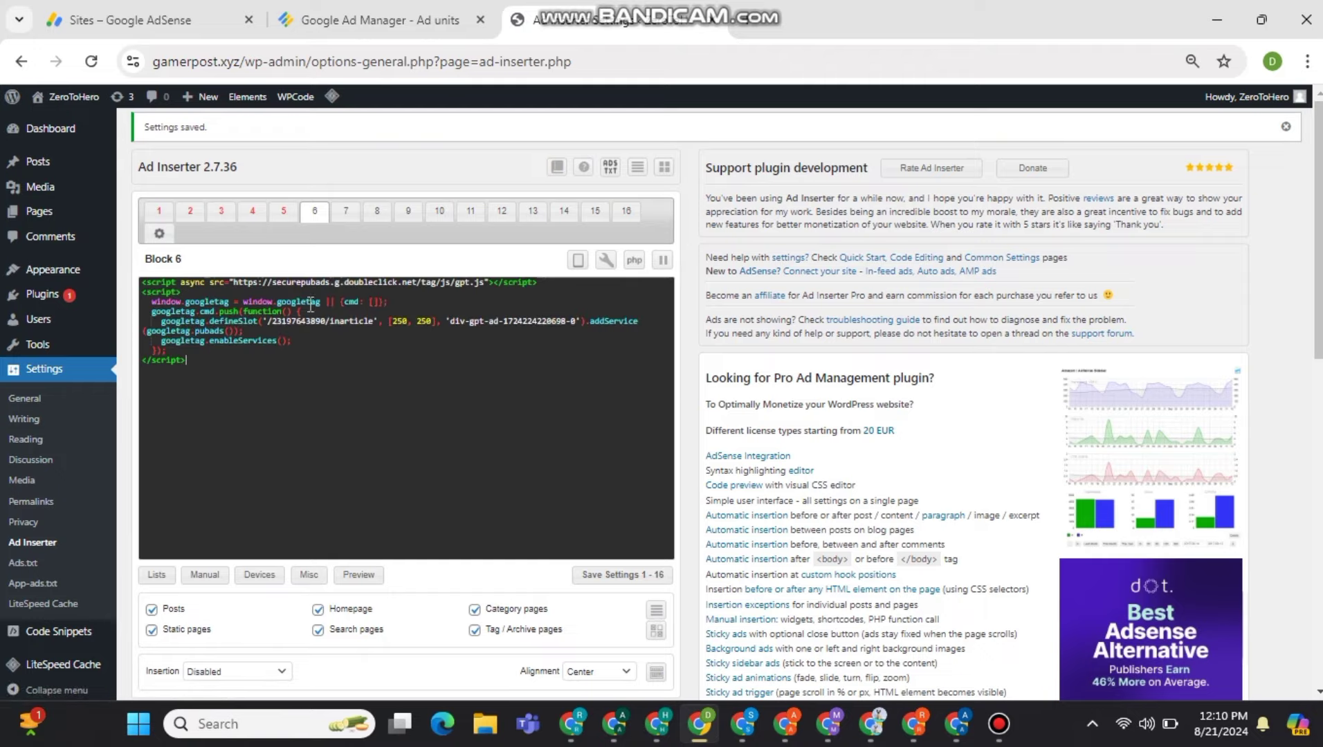
Copy the 250x250 document body tag from Ad Manager and append it to the Block 6 code in Ad Inserter.
{"action": "left_click", "coordinate": [381, 20]}
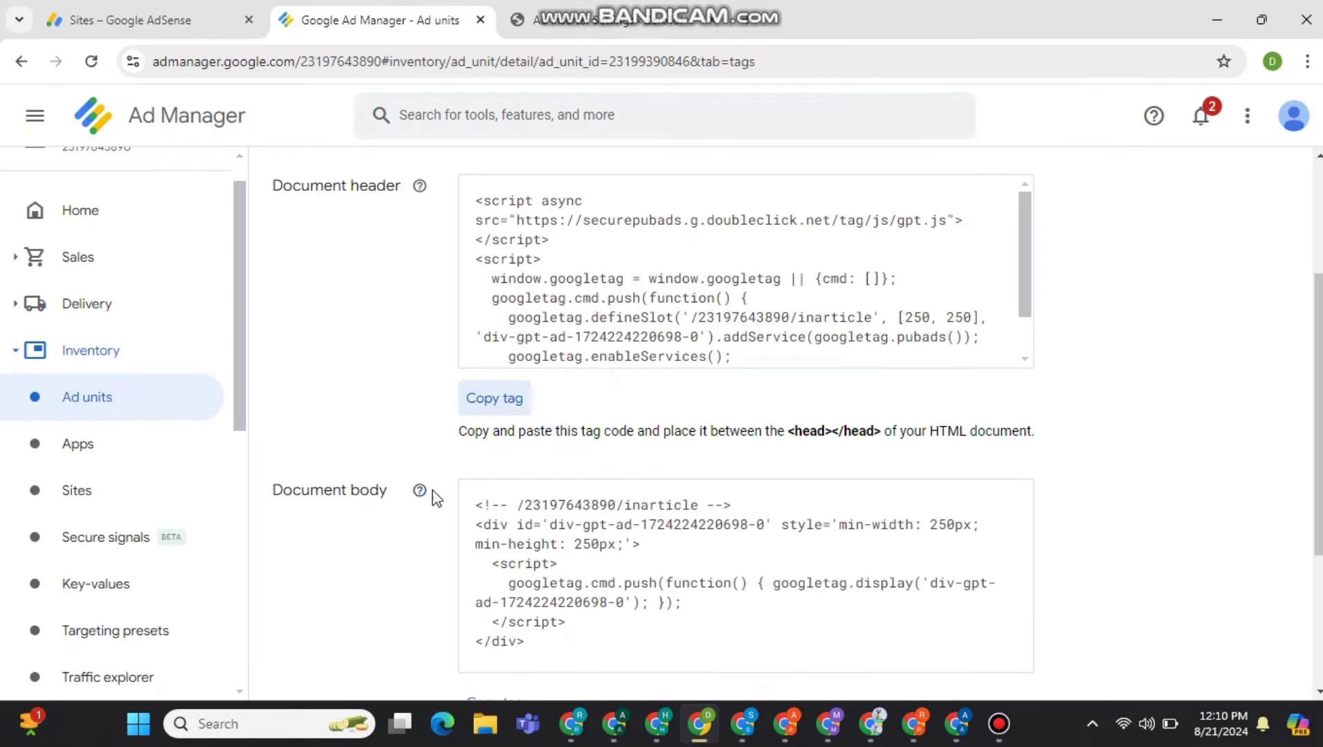
{"action": "scroll", "coordinate": [446, 494], "scroll_direction": "down", "scroll_amount": 3}
{"action": "left_click", "coordinate": [505, 450]}
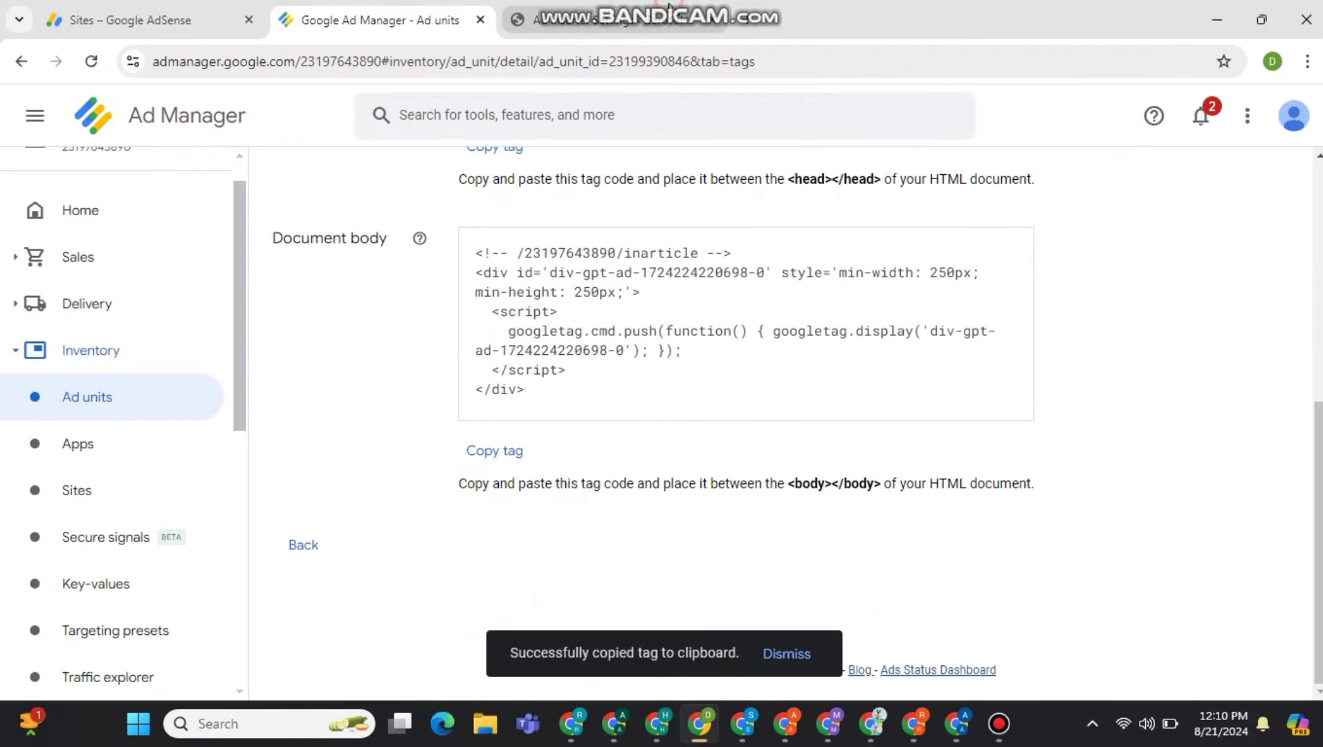
{"action": "key", "text": "ctrl+Tab"}
{"action": "key", "text": "ctrl+v"}
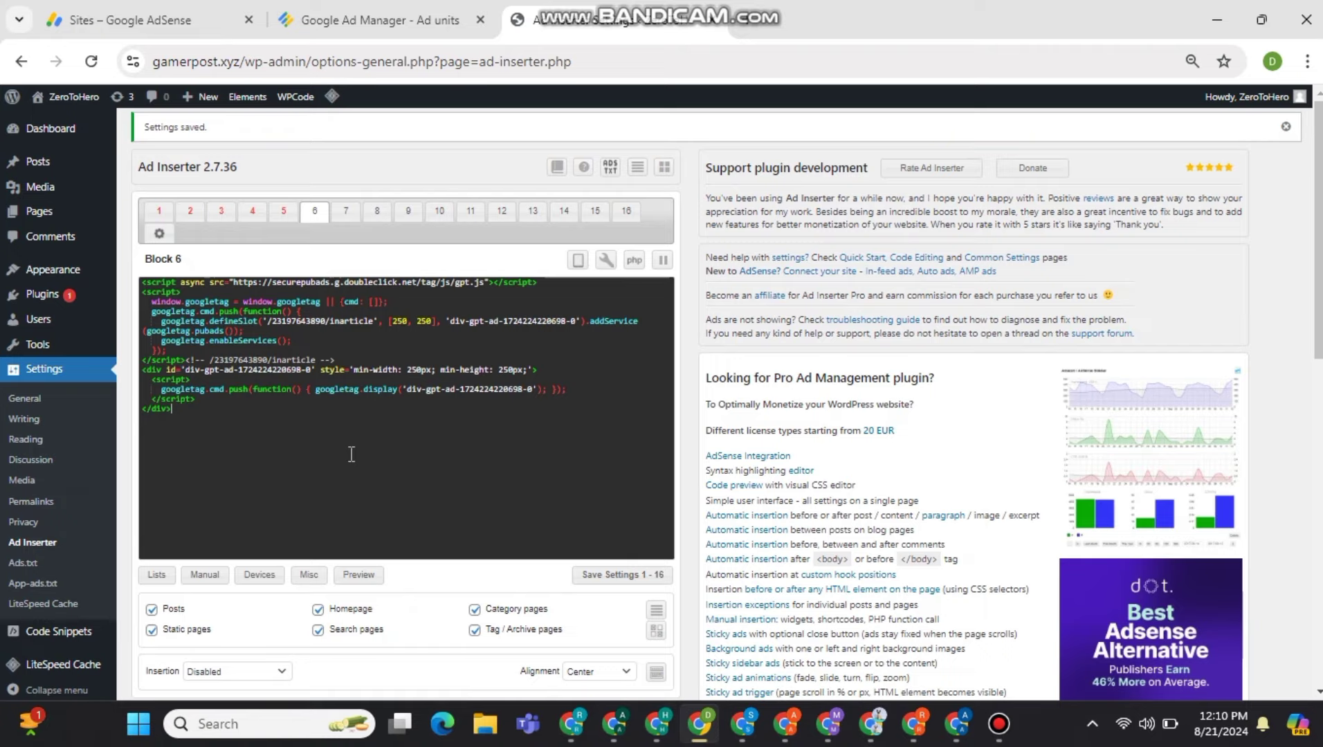
Set the Block 6 insertion to After paragraph 4 and save the settings.
{"action": "scroll", "coordinate": [291, 500], "scroll_direction": "down", "scroll_amount": 2}
{"action": "left_click", "coordinate": [237, 538]}
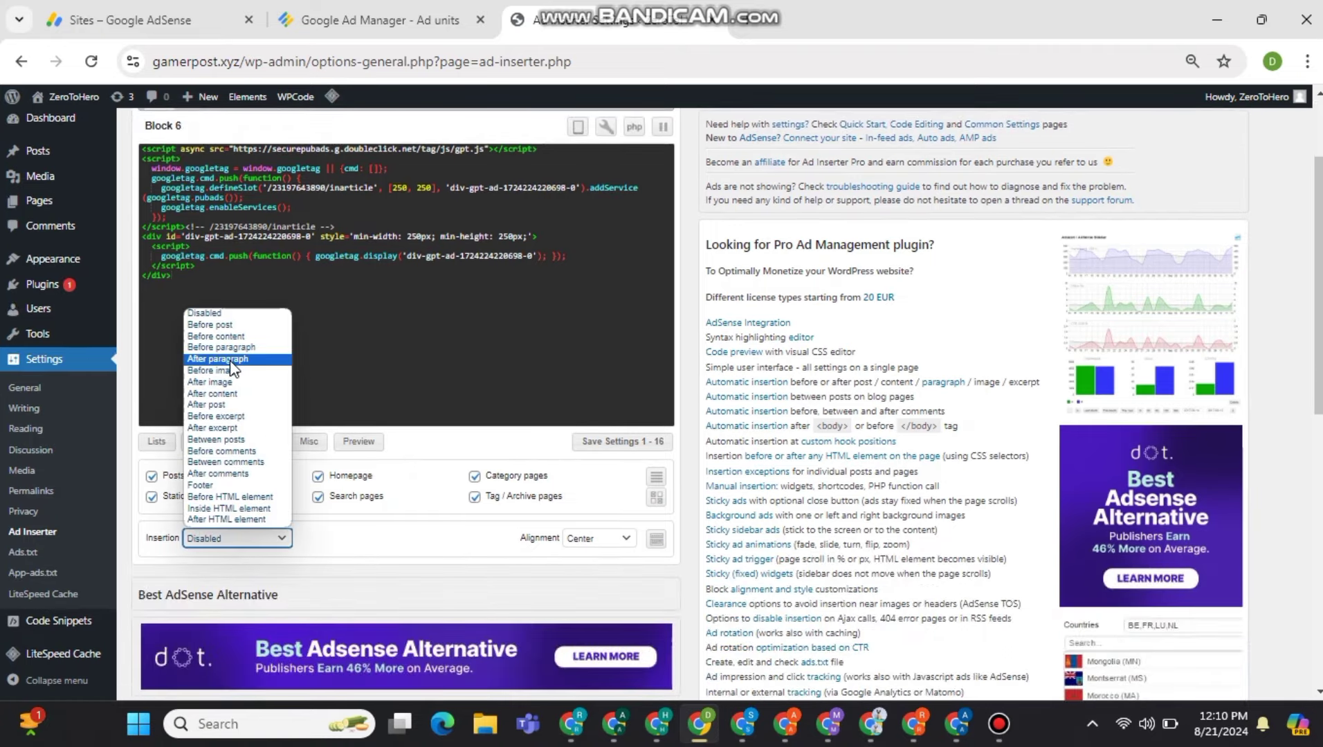
{"action": "left_click", "coordinate": [230, 359]}
{"action": "left_click", "coordinate": [599, 443]}
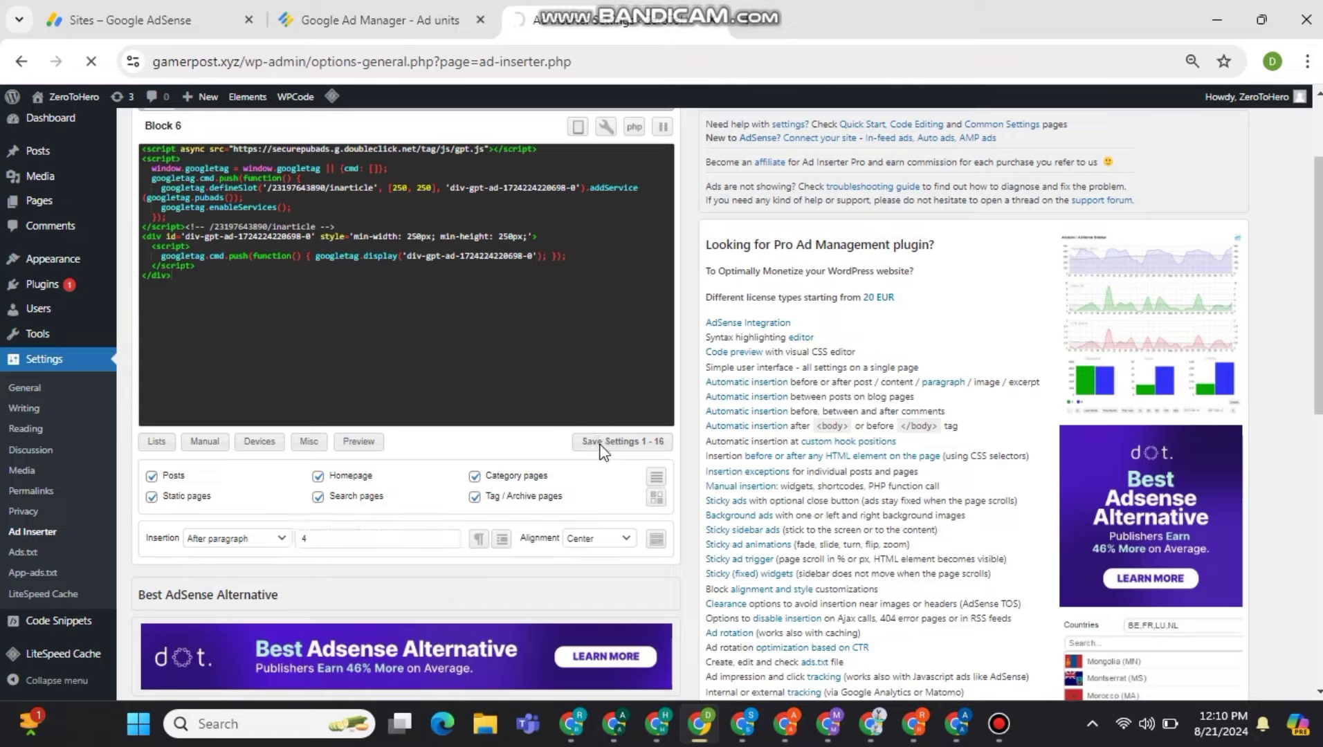
Regenerate the 250x250 inarticle tags in Ad Manager and place the new document header tag in Ad Inserter's Block 7.
{"action": "key", "text": "ctrl+shift+Tab"}
{"action": "scroll", "coordinate": [450, 484], "scroll_direction": "up", "scroll_amount": 10}
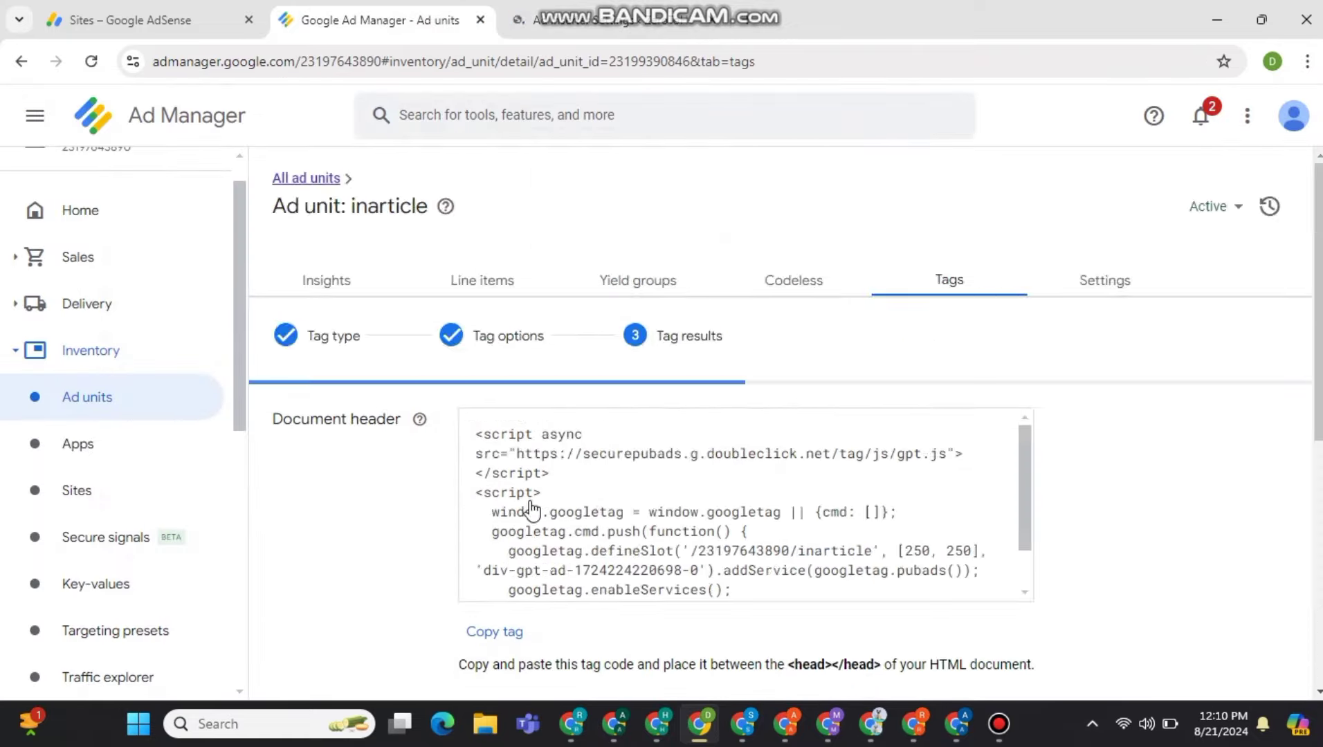
{"action": "scroll", "coordinate": [525, 484], "scroll_direction": "down", "scroll_amount": 5}
{"action": "left_click", "coordinate": [481, 303]}
{"action": "left_click", "coordinate": [525, 19]}
Copy the regenerated document body tag from Ad Manager and append it to the Block 7 code in Ad Inserter.
{"action": "left_click", "coordinate": [301, 9]}
{"action": "left_click", "coordinate": [494, 605]}
{"action": "left_click", "coordinate": [526, 19]}
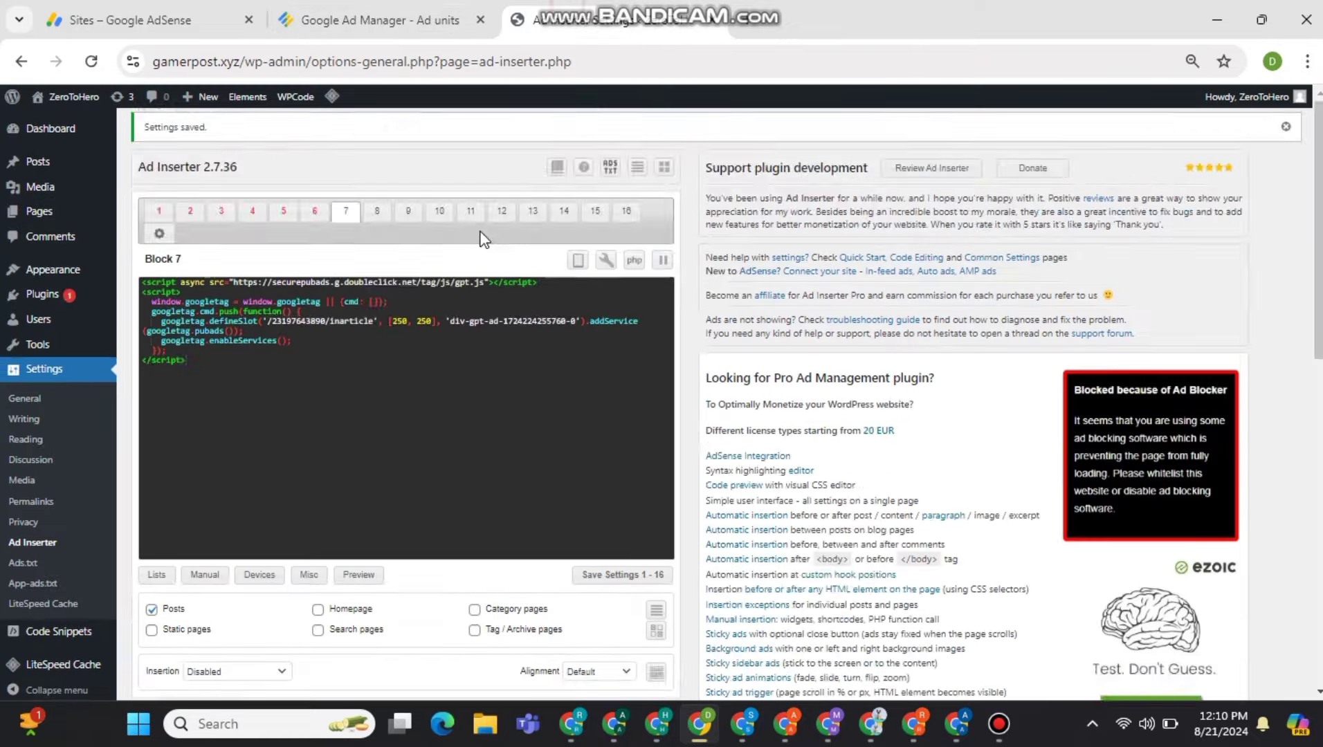
{"action": "key", "text": "ctrl+v"}
Enable Block 7 on the homepage, static pages and search pages, set its insertion to Before image 4, and save the settings.
{"action": "scroll", "coordinate": [288, 475], "scroll_direction": "down", "scroll_amount": 3}
{"action": "left_click", "coordinate": [318, 390]}
{"action": "left_click", "coordinate": [317, 369]}
{"action": "left_click", "coordinate": [280, 431]}
{"action": "left_click", "coordinate": [238, 507]}
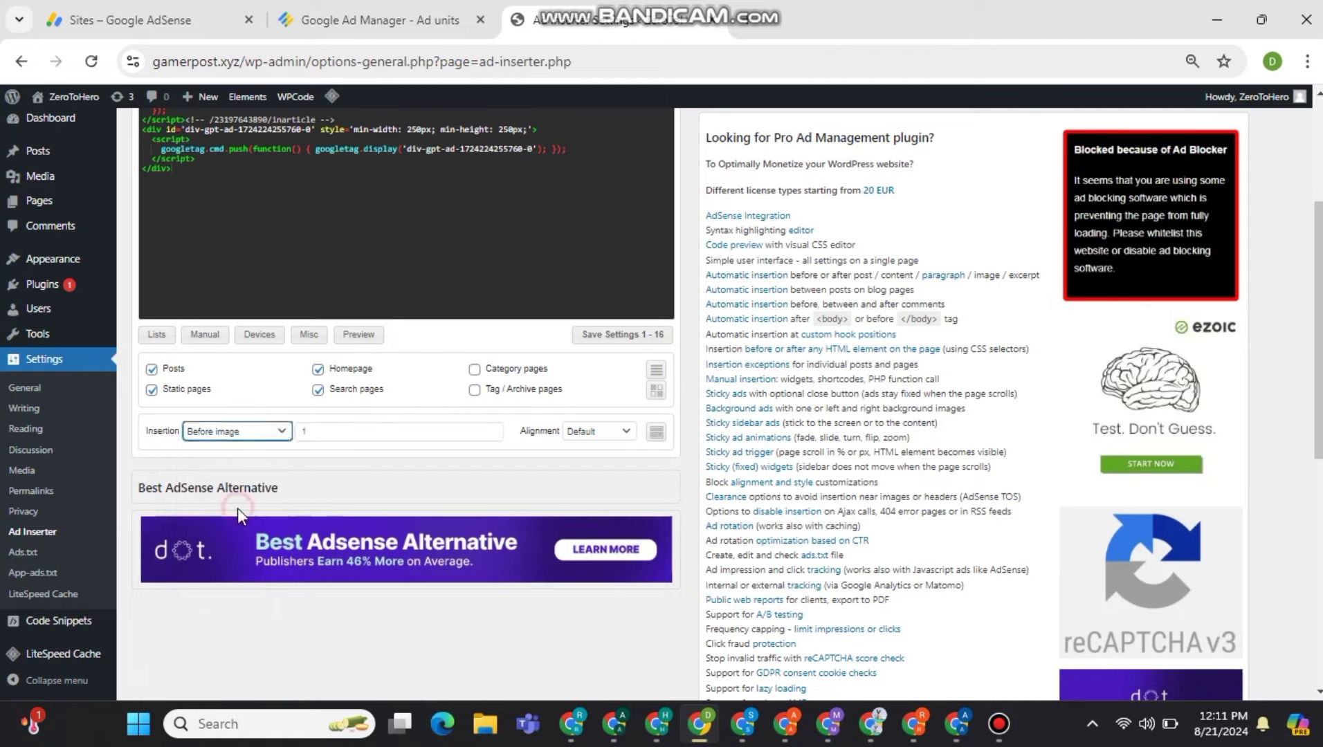
{"action": "left_click", "coordinate": [325, 431]}
{"action": "type", "text": "4"}
{"action": "left_click", "coordinate": [613, 334]}
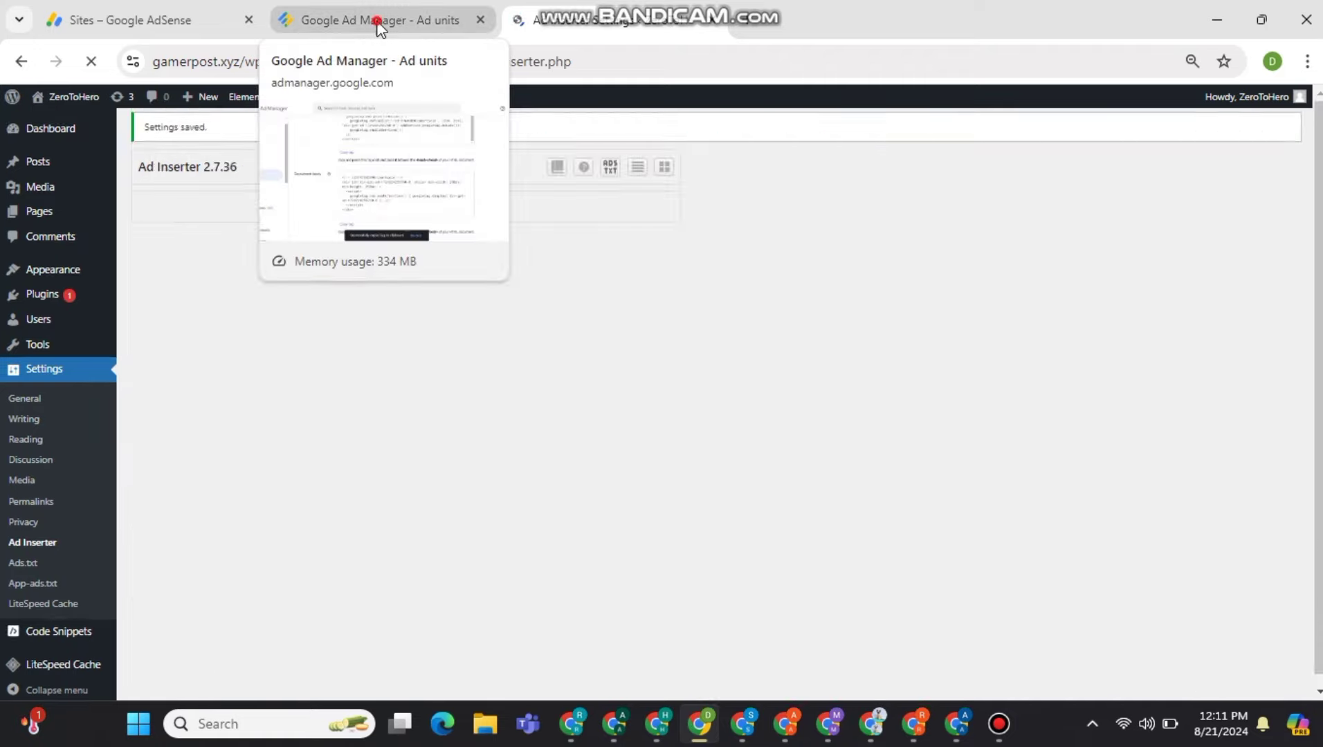
Generate another set of 250x250 inarticle tags in Ad Manager and place the document header tag in Ad Inserter's Block 8.
{"action": "left_click", "coordinate": [378, 19]}
{"action": "left_click", "coordinate": [294, 548]}
{"action": "left_click", "coordinate": [380, 547]}
{"action": "key", "text": "ctrl+Tab"}
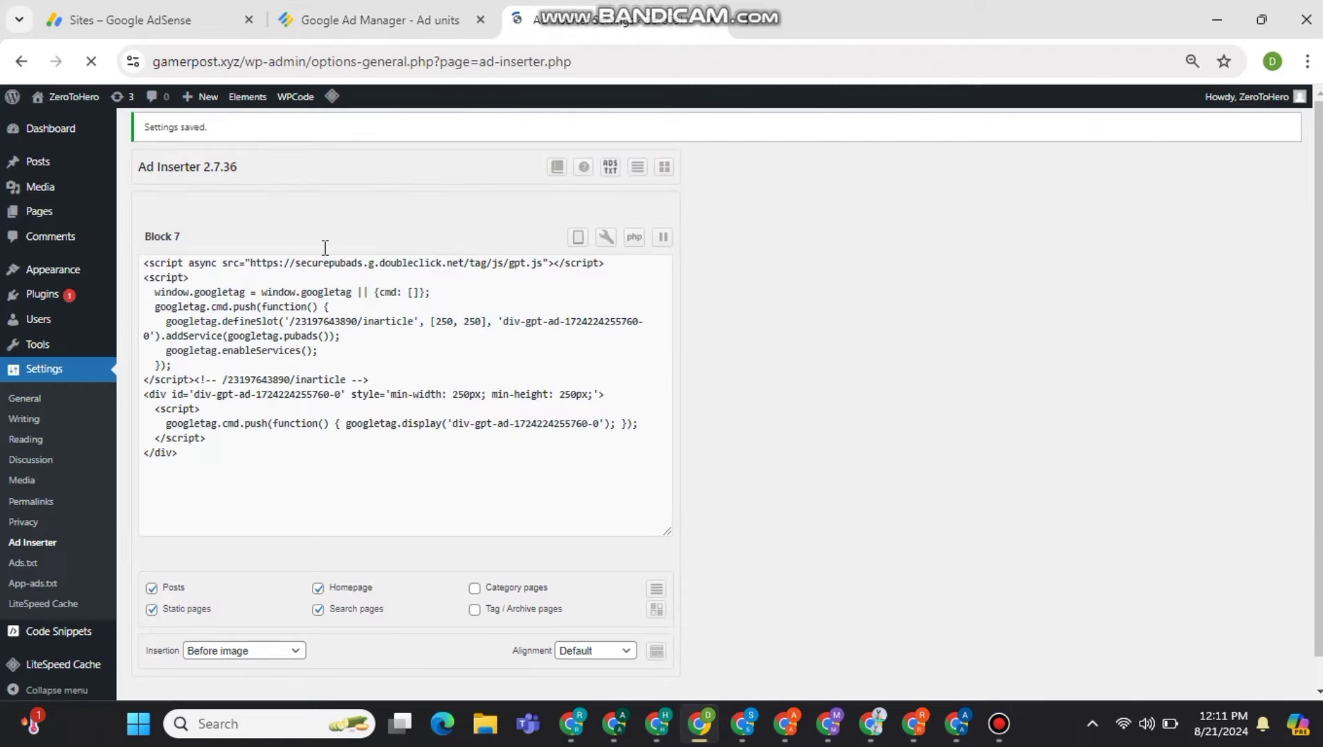
{"action": "left_click", "coordinate": [377, 210]}
{"action": "key", "text": "ctrl+v"}
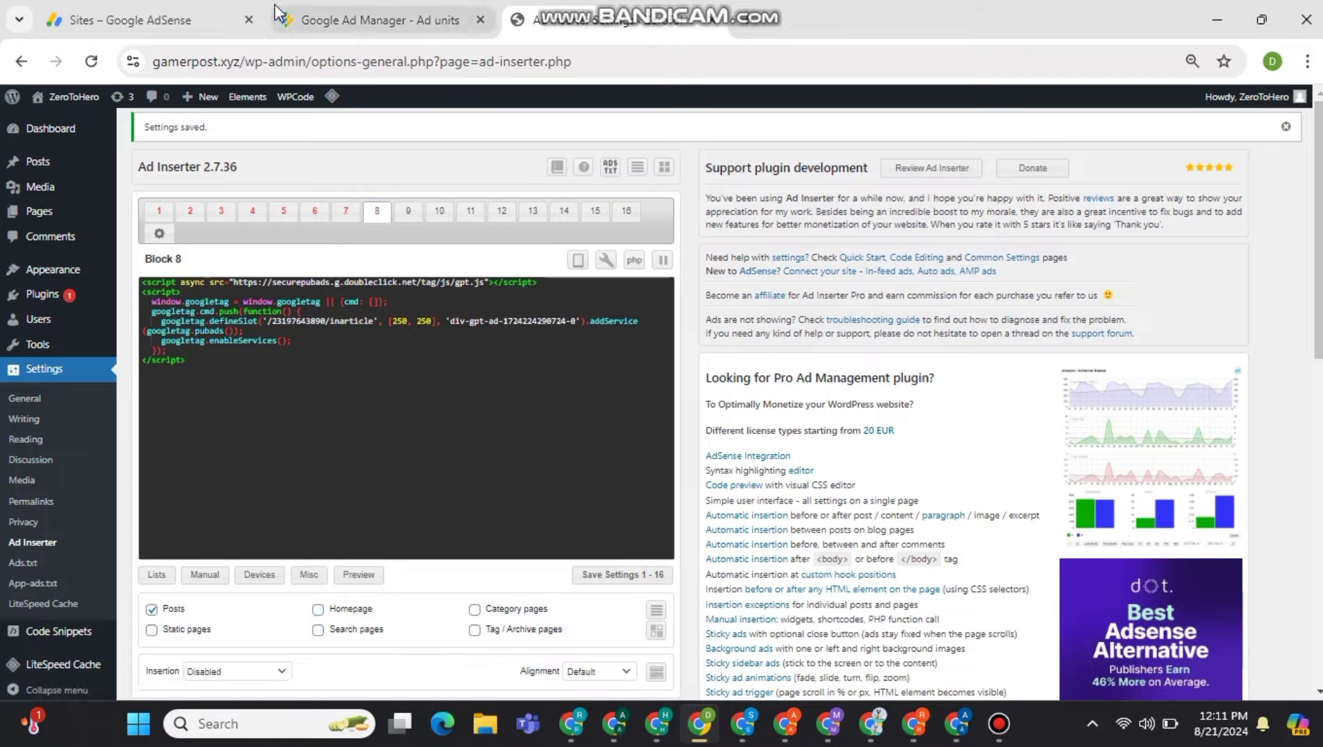
Copy the matching document body tag from Ad Manager and append it to the Block 8 code in Ad Inserter.
{"action": "left_click", "coordinate": [378, 19]}
{"action": "left_click", "coordinate": [505, 542]}
{"action": "left_click", "coordinate": [595, 19]}
{"action": "key", "text": "ctrl+v"}
Enable Block 8 on the homepage, static pages and search pages, set its insertion to After content, and save the settings.
{"action": "left_click", "coordinate": [151, 629]}
{"action": "left_click", "coordinate": [317, 630]}
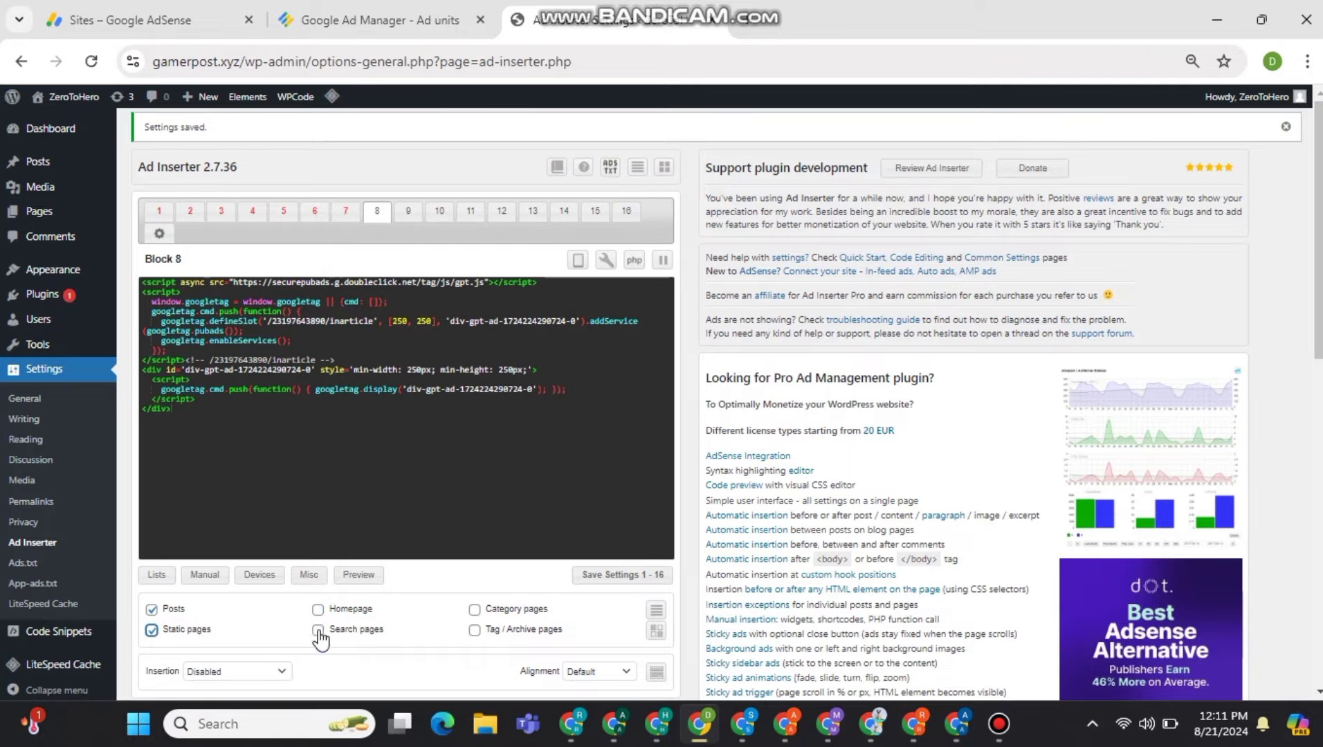
{"action": "left_click", "coordinate": [317, 609]}
{"action": "scroll", "coordinate": [322, 612], "scroll_direction": "down", "scroll_amount": 4}
{"action": "left_click", "coordinate": [274, 396]}
{"action": "left_click", "coordinate": [225, 494]}
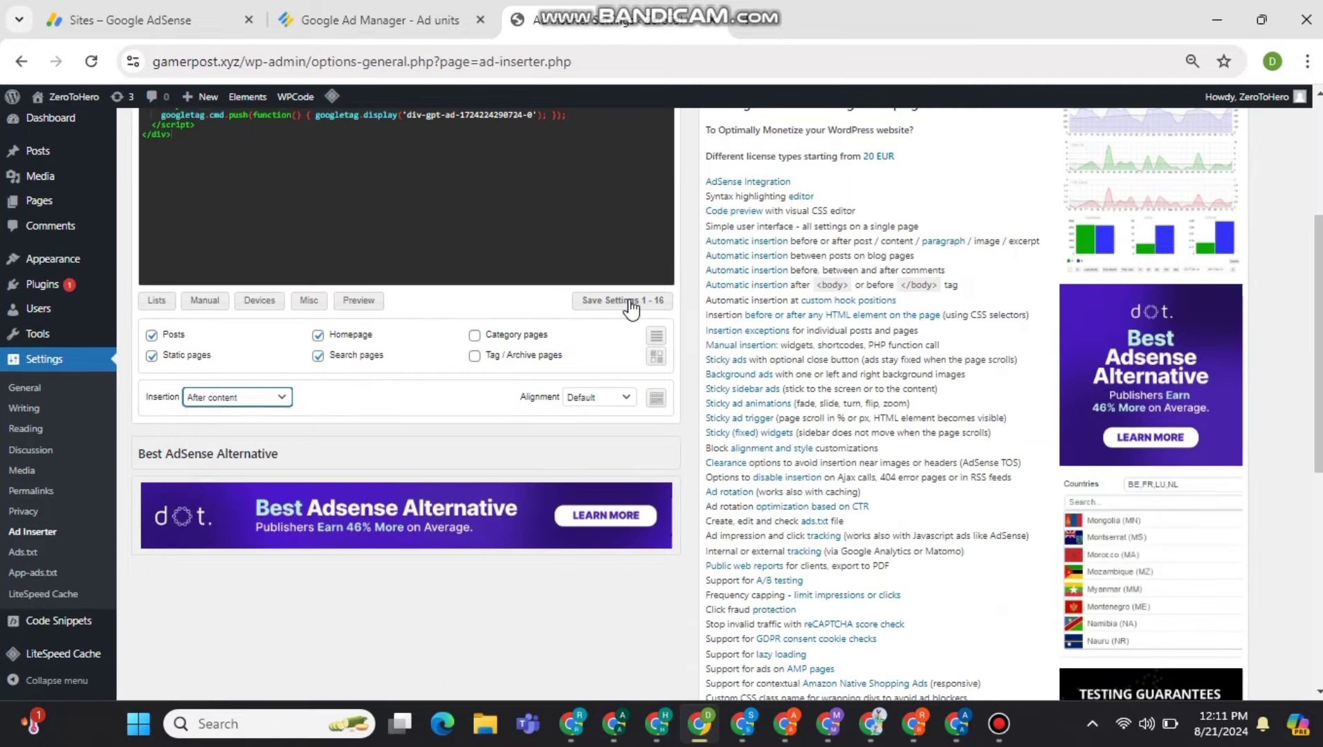
{"action": "left_click", "coordinate": [626, 300]}
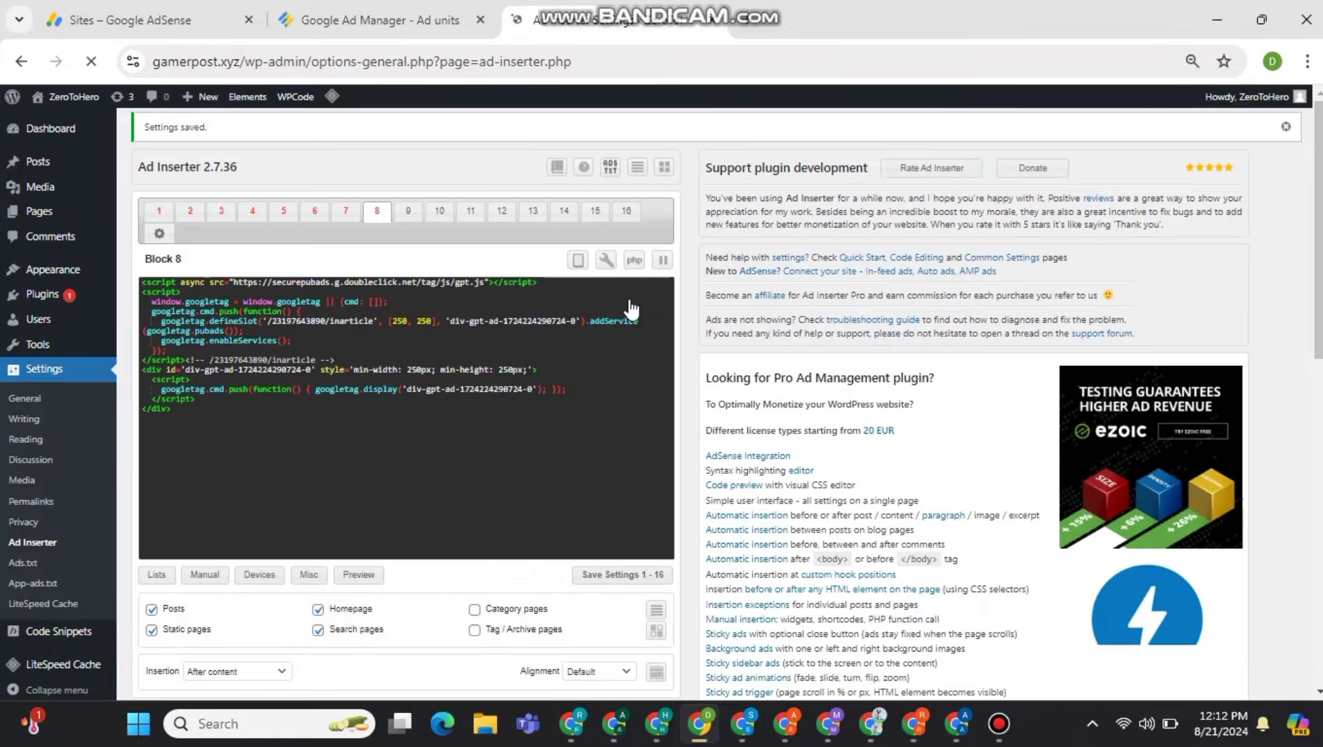
Switch to Ad Manager and start a new top-level ad unit with the name and code "ad".
{"action": "left_click", "coordinate": [429, 14]}
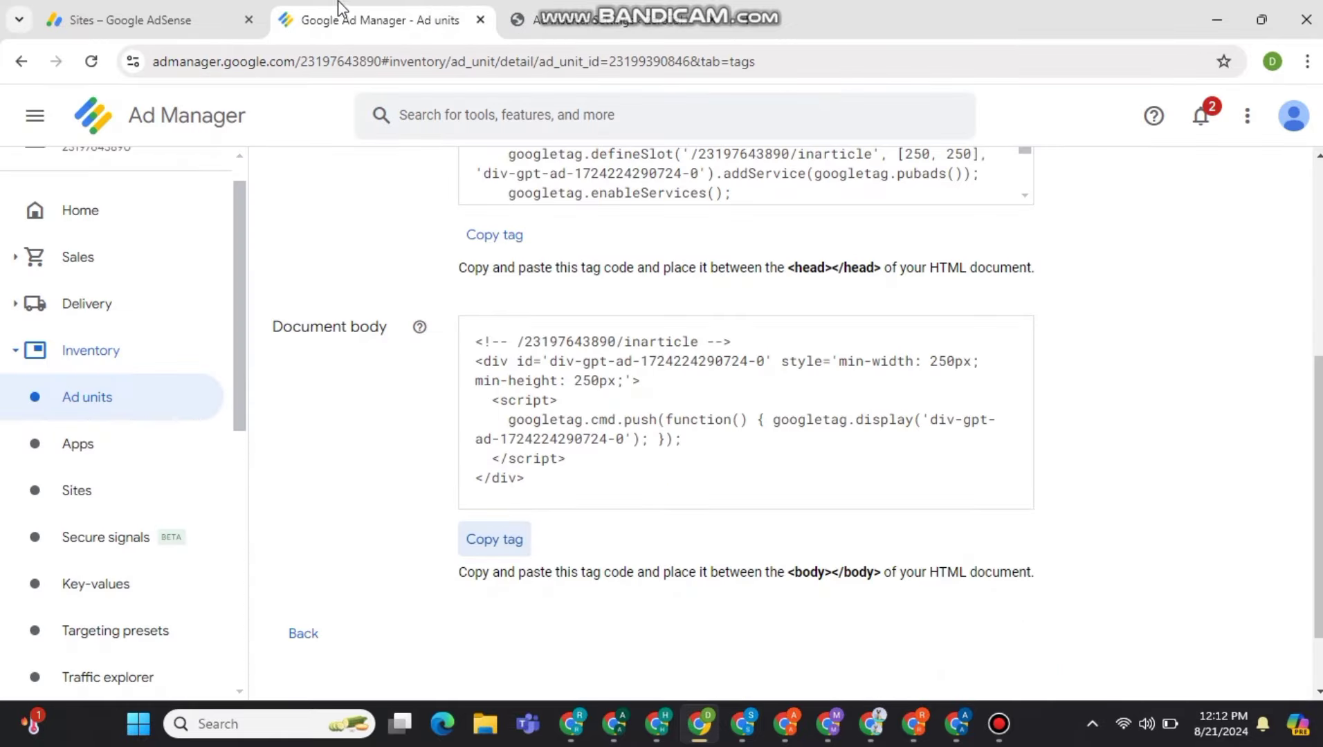
{"action": "scroll", "coordinate": [318, 187], "scroll_direction": "up", "scroll_amount": 5}
{"action": "left_click", "coordinate": [319, 181]}
{"action": "left_click", "coordinate": [316, 292]}
{"action": "left_click", "coordinate": [560, 338]}
{"action": "type", "text": "ad"}
{"action": "key", "text": "Tab"}
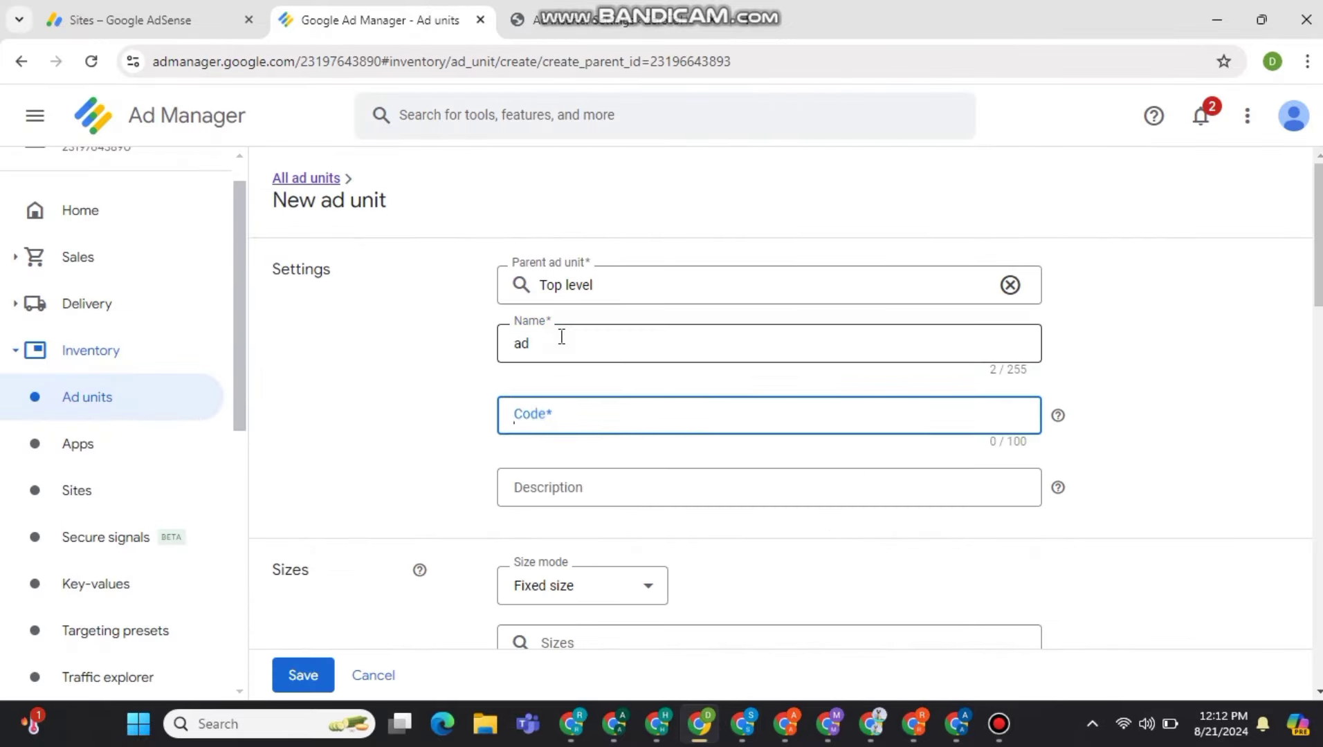
{"action": "type", "text": "ad"}
Give the new ad unit the fixed size 300x250 (Medium Rectangle) and save it.
{"action": "scroll", "coordinate": [567, 415], "scroll_direction": "down", "scroll_amount": 2}
{"action": "left_click", "coordinate": [575, 481]}
{"action": "type", "text": "30"}
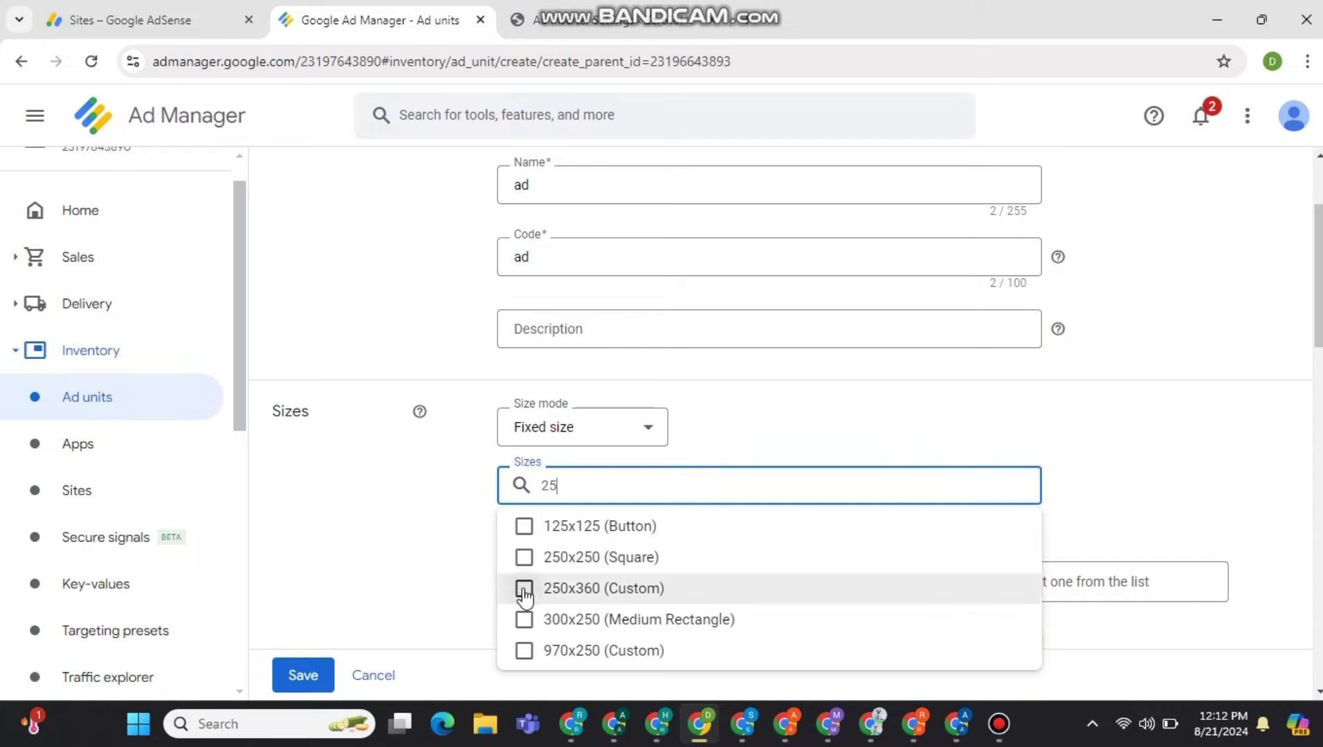
{"action": "left_click", "coordinate": [526, 618]}
{"action": "scroll", "coordinate": [415, 588], "scroll_direction": "down", "scroll_amount": 10}
{"action": "left_click", "coordinate": [300, 675]}
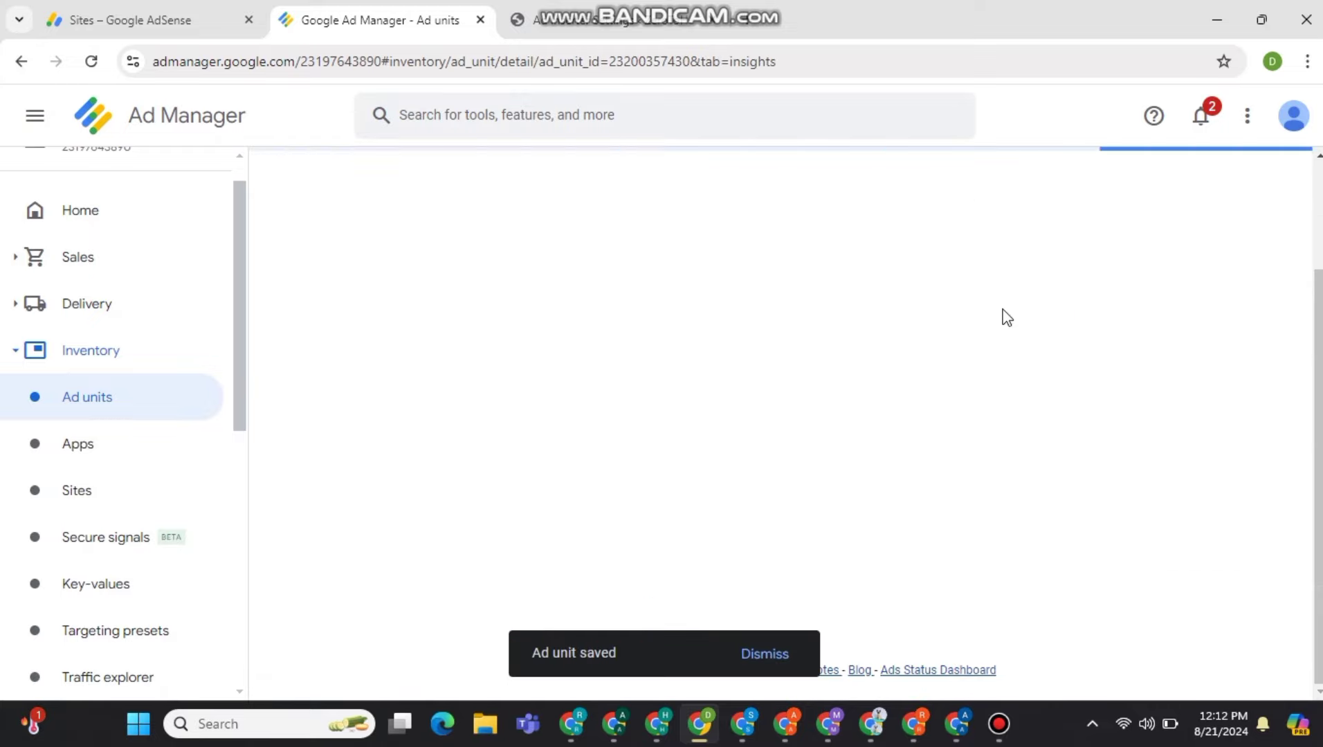
Generate the 300x250 tags for the ad unit and place its document header and body tags in Ad Inserter's Block 9.
{"action": "left_click", "coordinate": [960, 272]}
{"action": "left_click", "coordinate": [302, 513]}
{"action": "scroll", "coordinate": [485, 471], "scroll_direction": "down", "scroll_amount": 5}
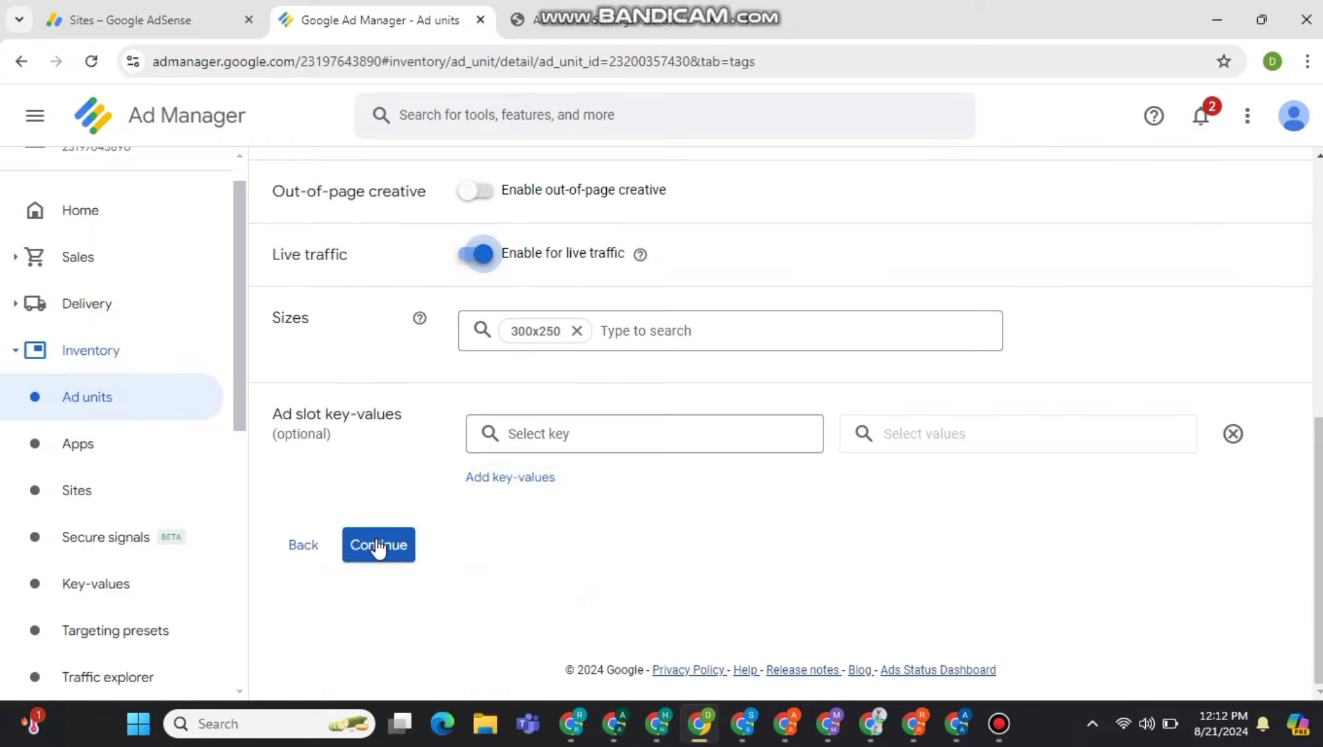
{"action": "left_click", "coordinate": [382, 546]}
{"action": "scroll", "coordinate": [382, 548], "scroll_direction": "down", "scroll_amount": 3}
{"action": "left_click", "coordinate": [494, 365]}
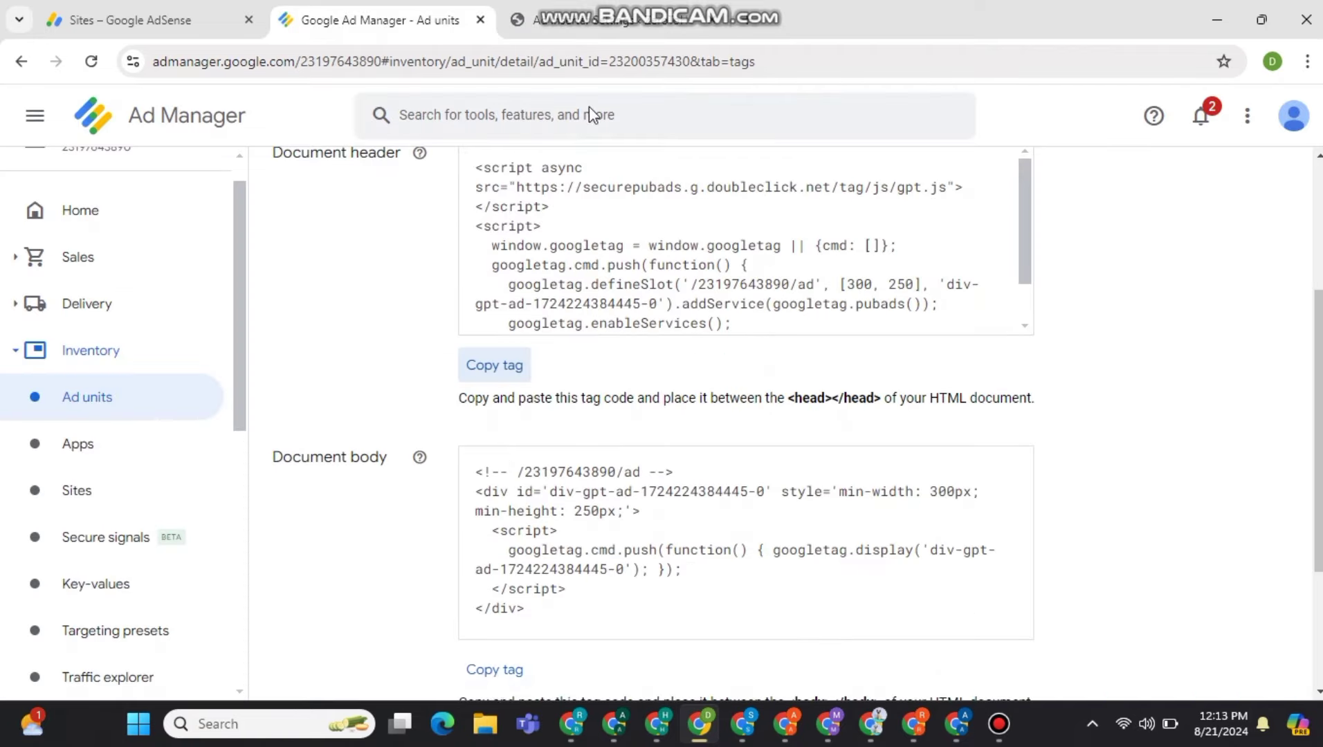
{"action": "left_click", "coordinate": [493, 670]}
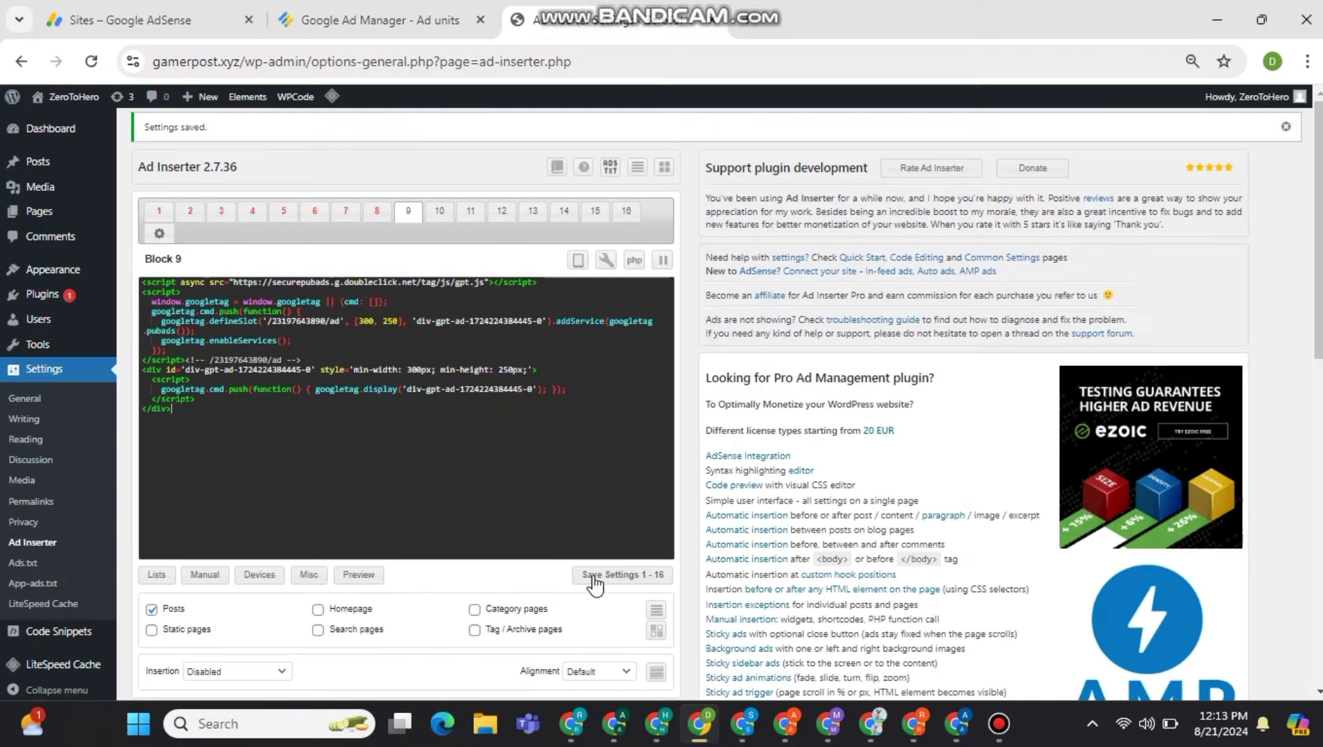
Enable Block 9 on the homepage, static pages and search pages, set its insertion to Before post, and save the settings.
{"action": "left_click", "coordinate": [317, 628]}
{"action": "left_click", "coordinate": [151, 629]}
{"action": "left_click", "coordinate": [273, 671]}
{"action": "left_click", "coordinate": [227, 463]}
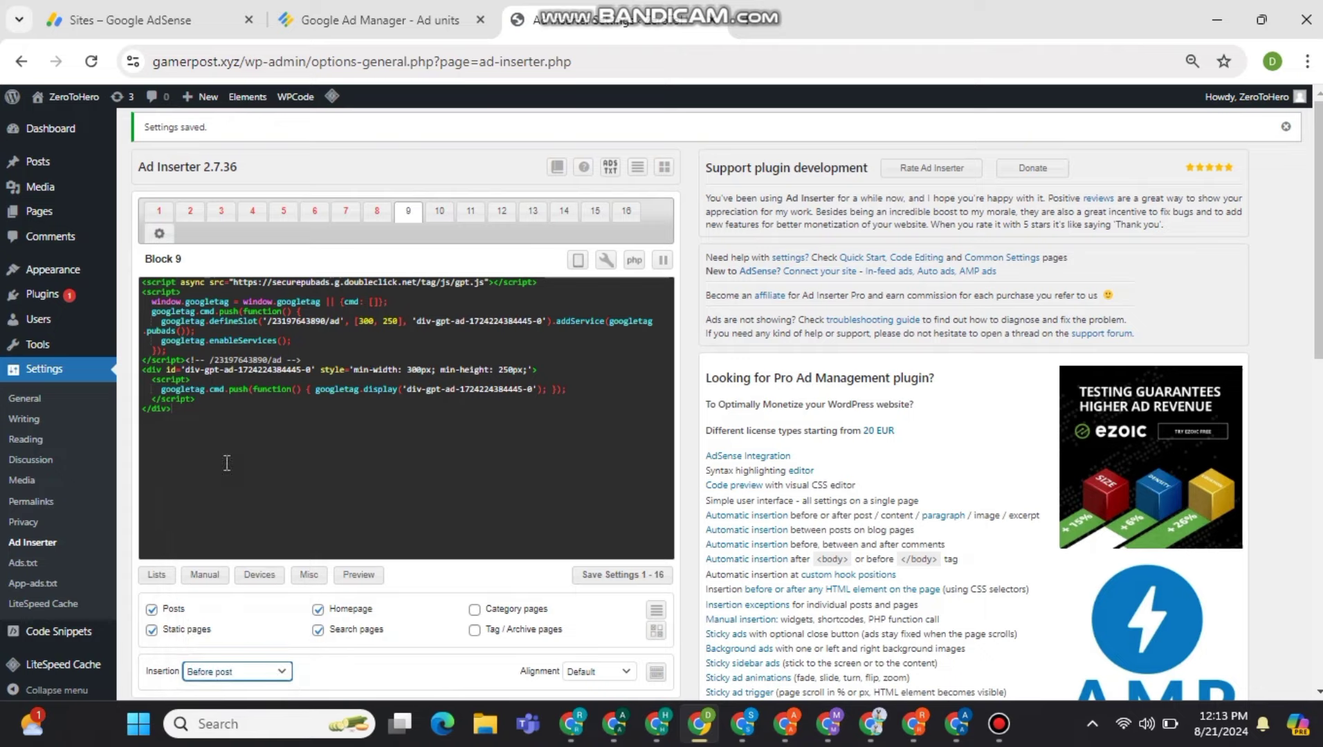
{"action": "left_click", "coordinate": [615, 571]}
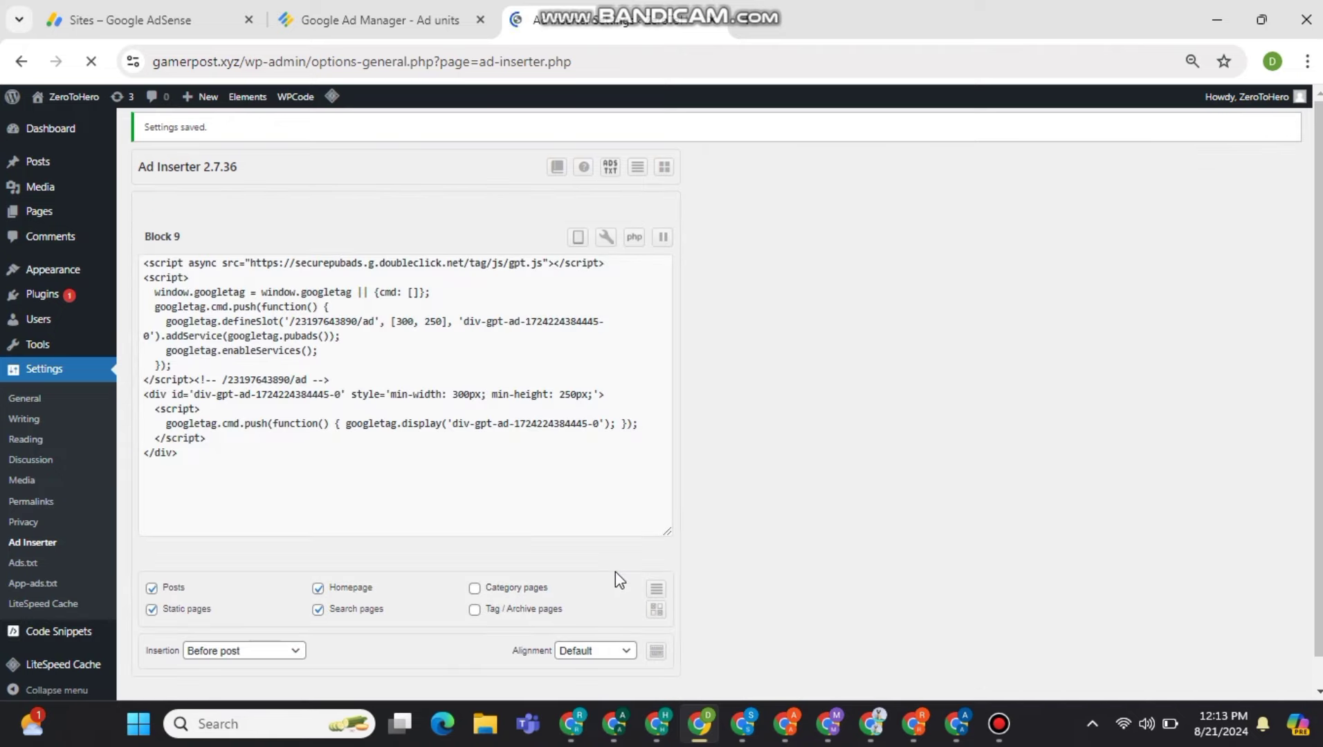
Copy the 300x250 ad unit's document header tag from Ad Manager and place it in Ad Inserter's Block 10.
{"action": "left_click", "coordinate": [429, 27]}
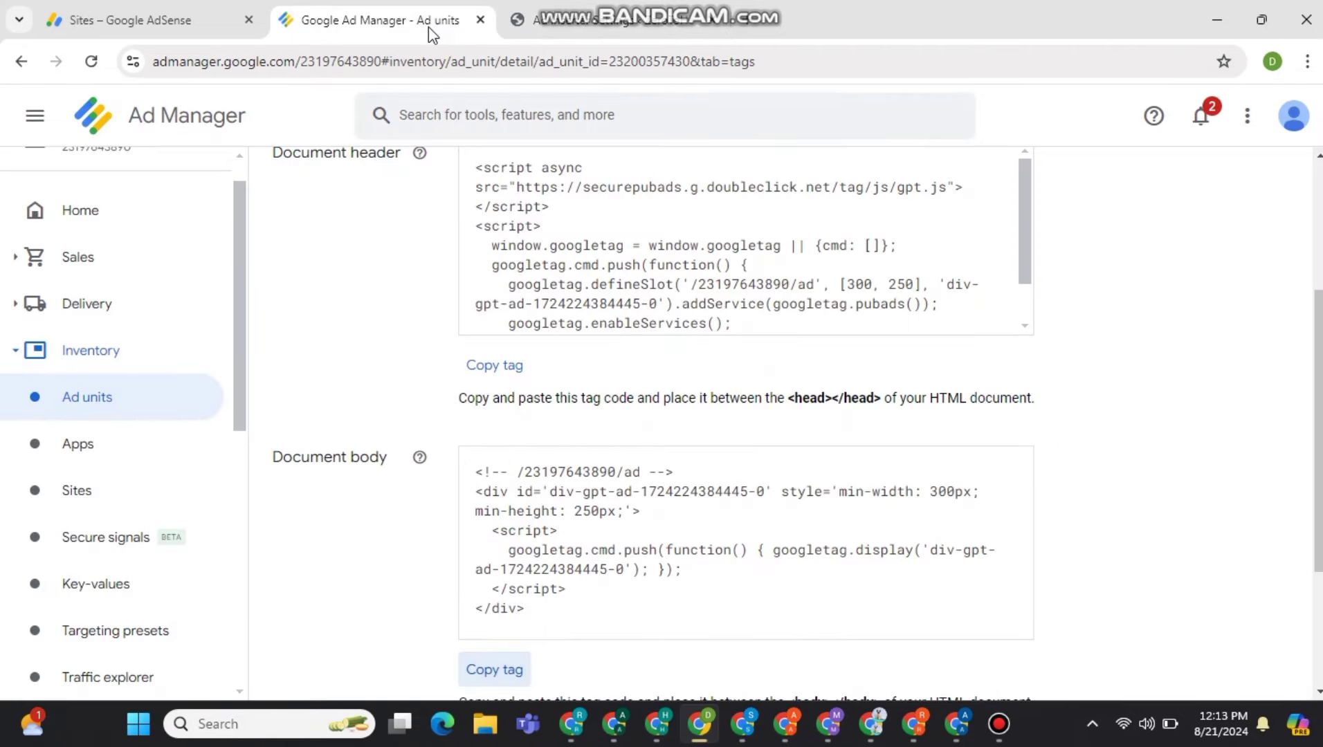
{"action": "left_click", "coordinate": [474, 367]}
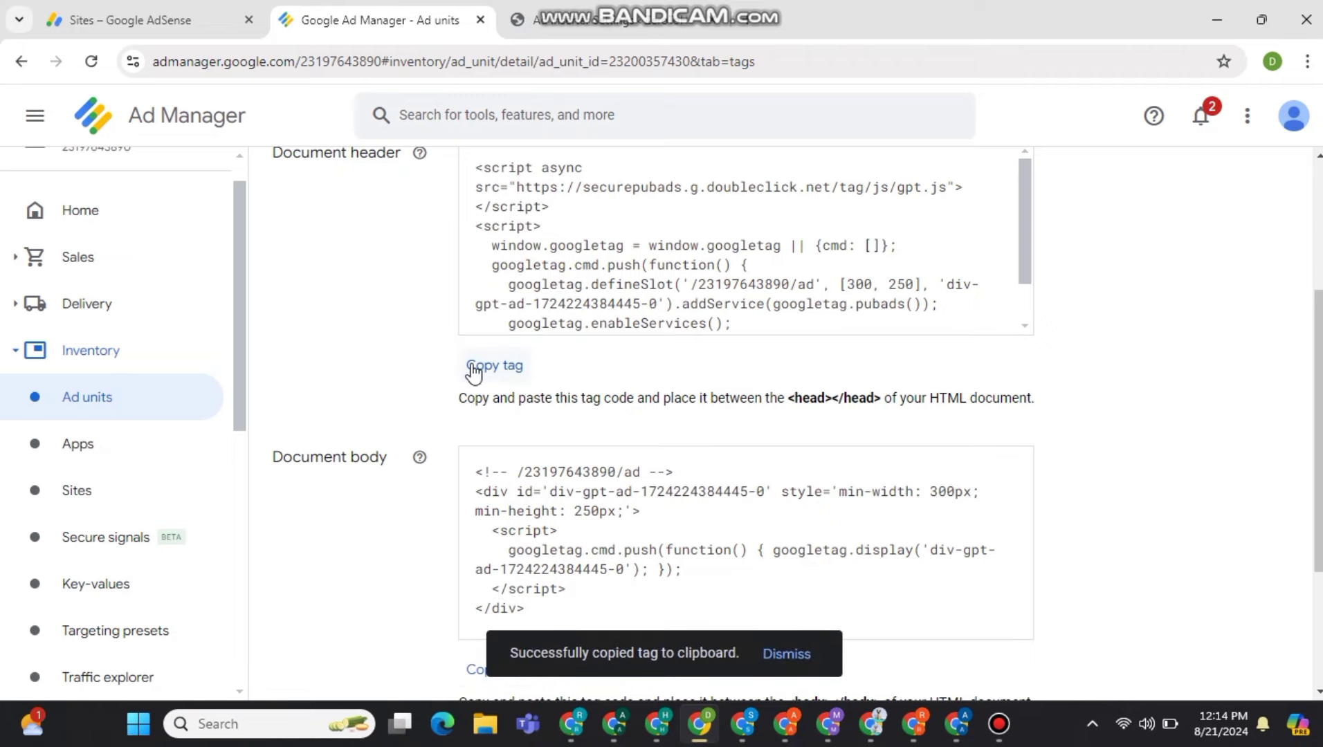
{"action": "left_click", "coordinate": [553, 19]}
{"action": "left_click", "coordinate": [440, 210]}
{"action": "key", "text": "ctrl+v"}
Copy the matching document body tag from Ad Manager and append it to the Block 10 code in Ad Inserter.
{"action": "left_click", "coordinate": [381, 19]}
{"action": "left_click", "coordinate": [485, 669]}
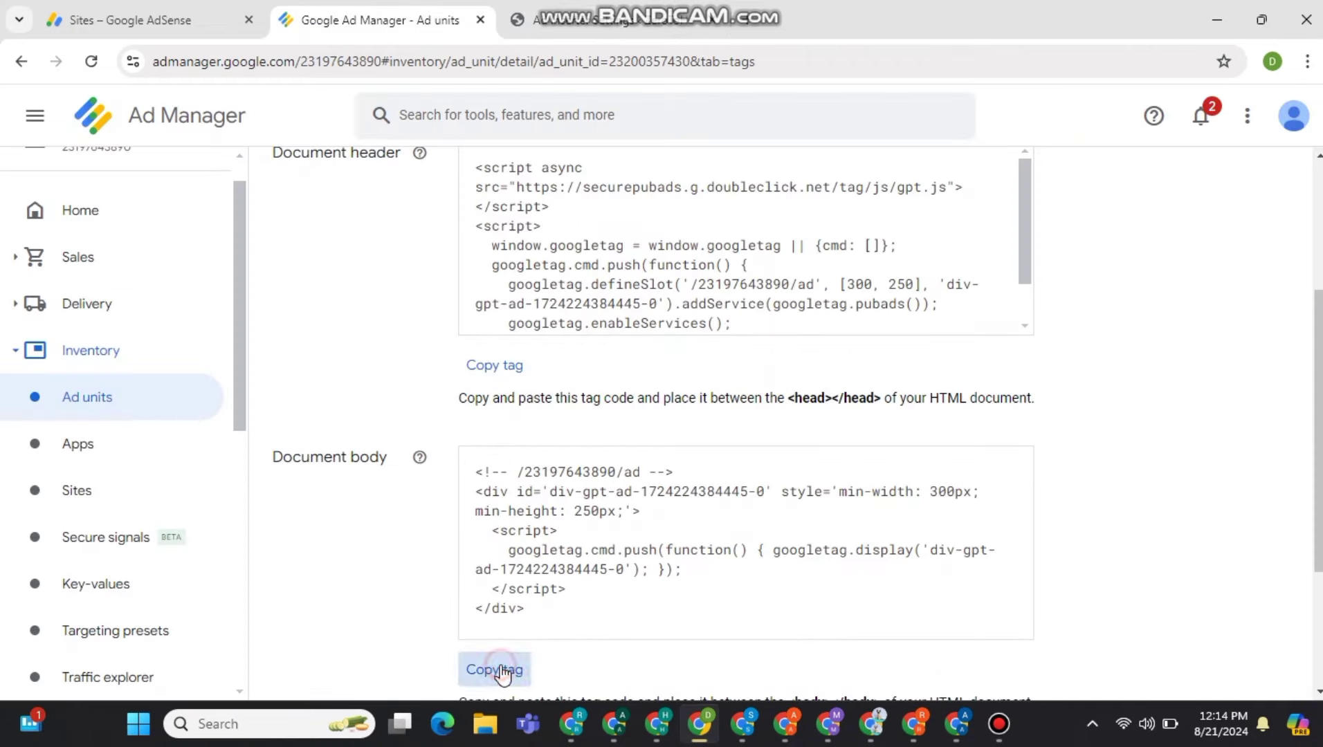
{"action": "left_click", "coordinate": [554, 20]}
{"action": "key", "text": "ctrl+v"}
Enable Block 10 on the homepage, static pages and search pages, set its insertion to Footer, and save the settings.
{"action": "scroll", "coordinate": [319, 509], "scroll_direction": "down", "scroll_amount": 2}
{"action": "left_click", "coordinate": [152, 520]}
{"action": "left_click", "coordinate": [236, 563]}
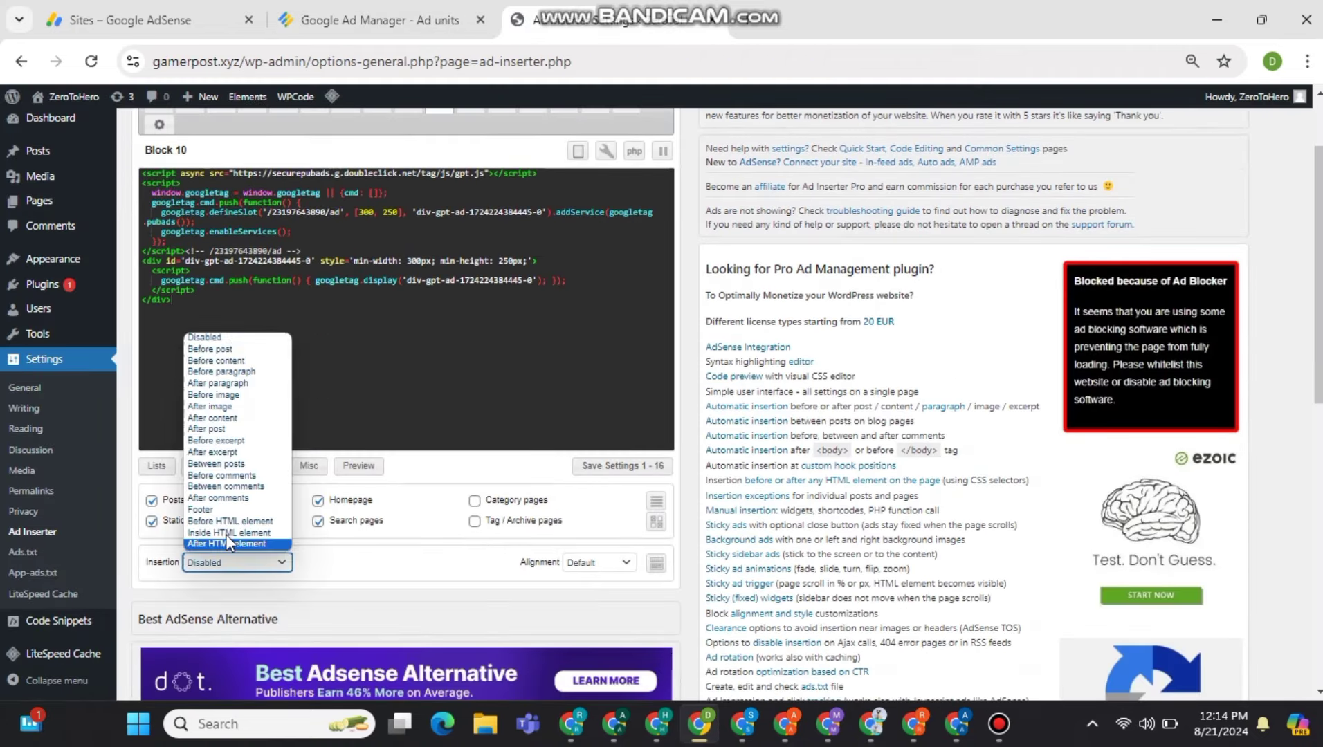
{"action": "left_click", "coordinate": [225, 535]}
{"action": "left_click", "coordinate": [624, 467]}
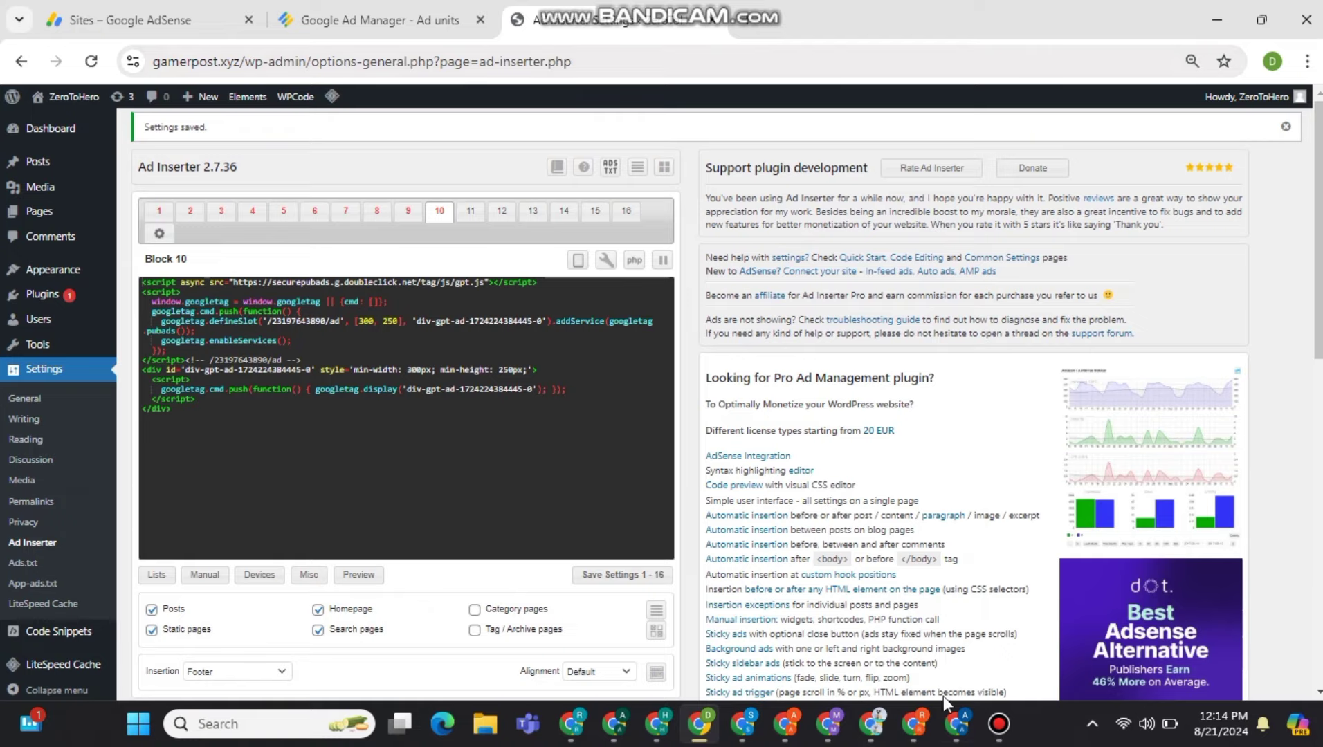
{"action": "mouse_move", "coordinate": [1005, 737]}
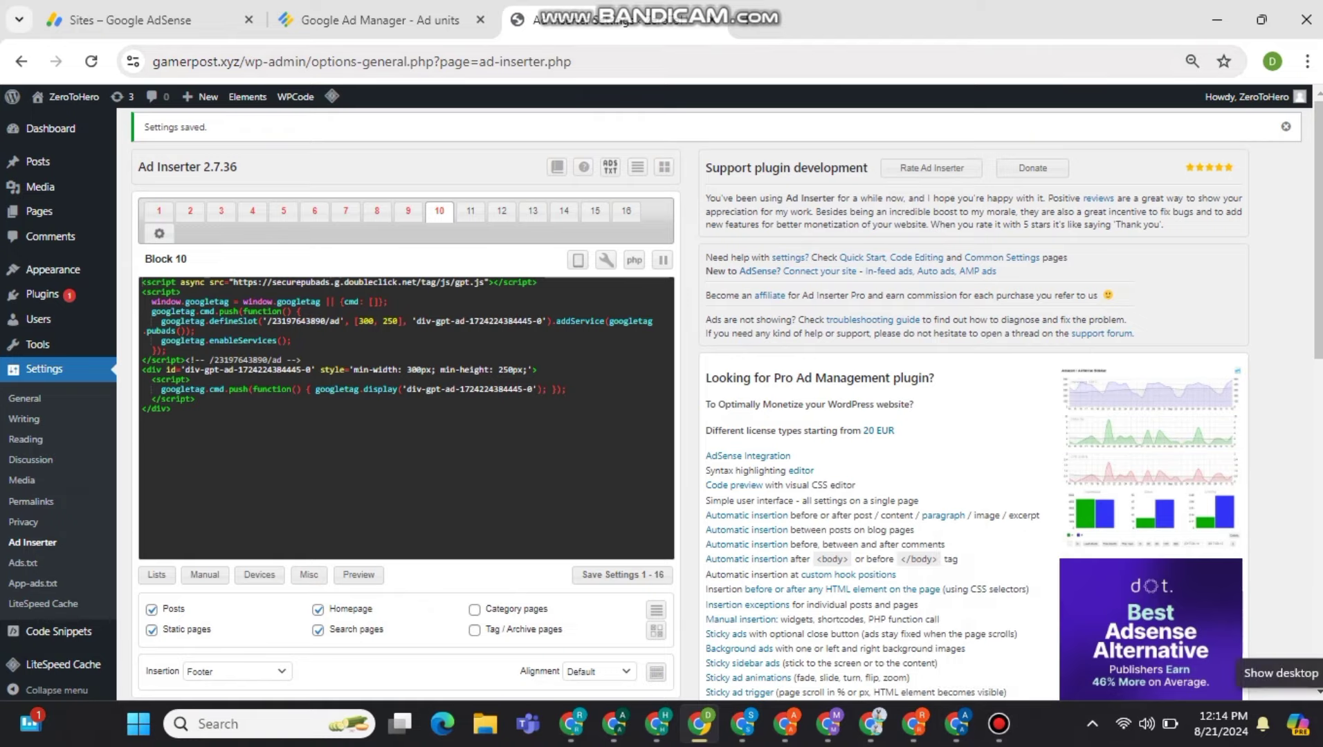
{"action": "left_click", "coordinate": [1319, 725]}
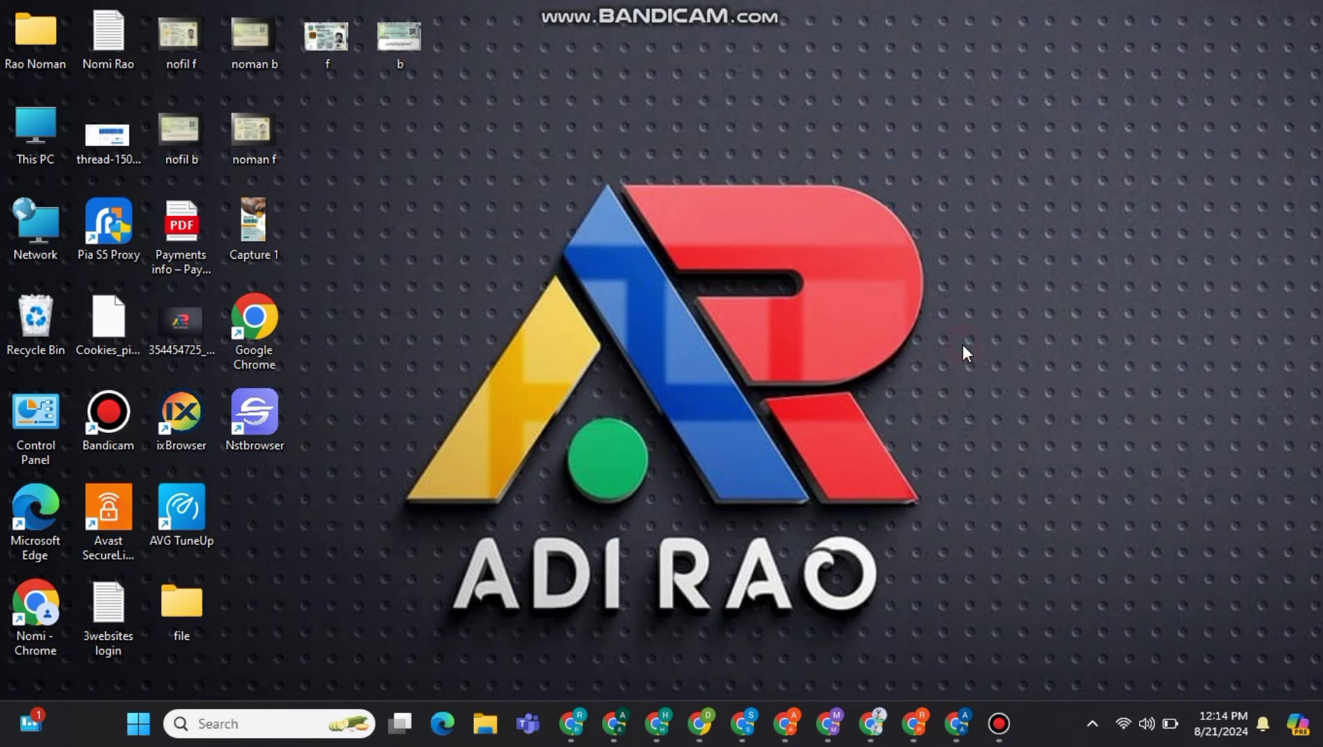